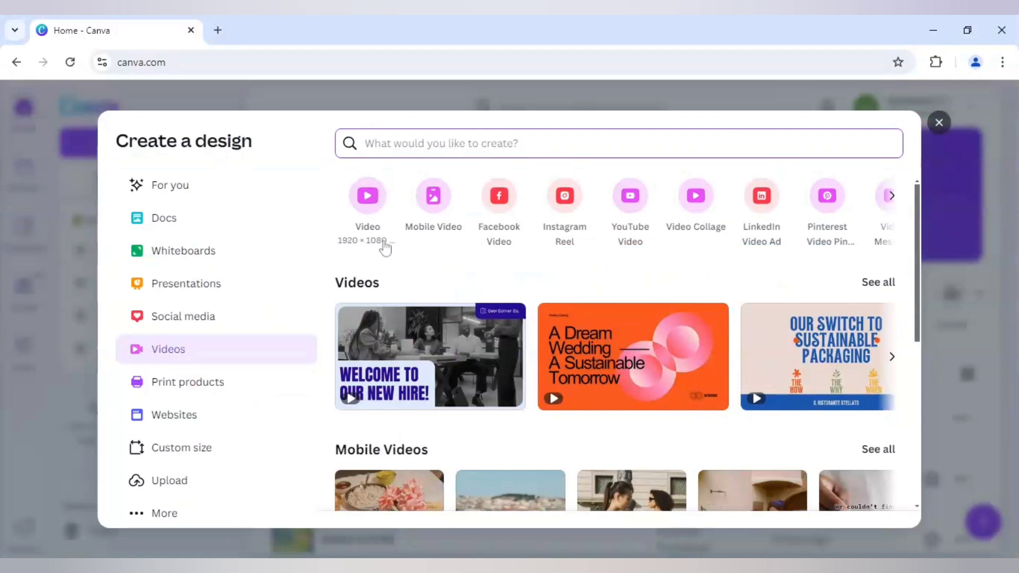
Step: Create a new blank video design at 1920 × 1080
{"action": "left_click", "coordinate": [368, 201]}
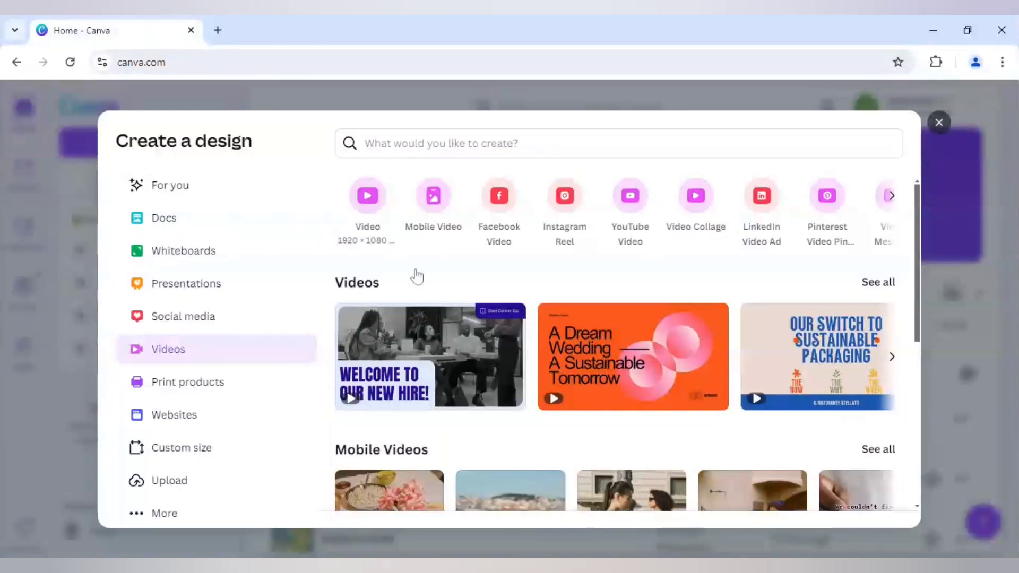
{"action": "left_click", "coordinate": [287, 16]}
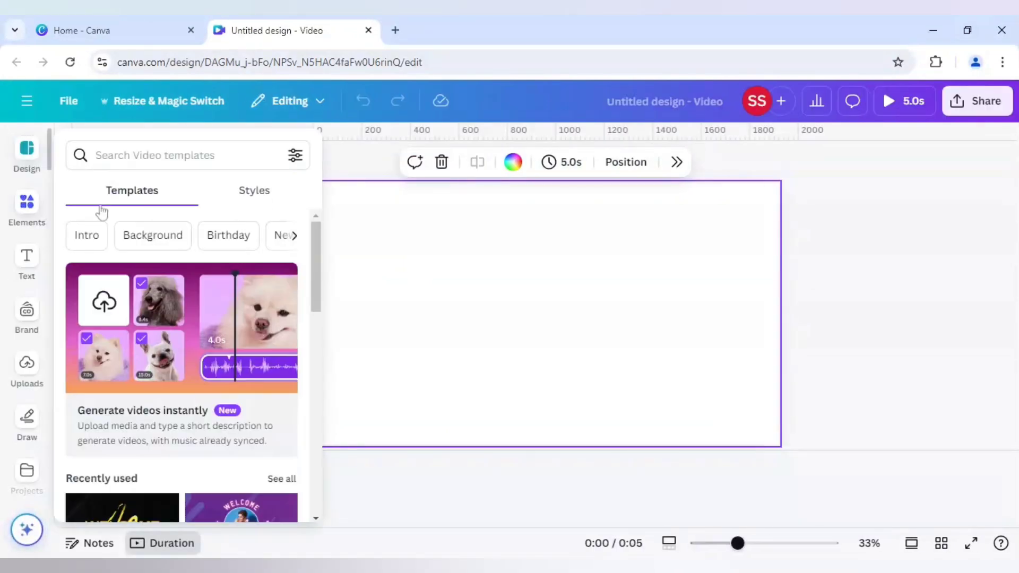
Step: Insert the rounded square frame, shrink it to about 190 px and place it near the page's upper right corner
{"action": "left_click", "coordinate": [28, 202]}
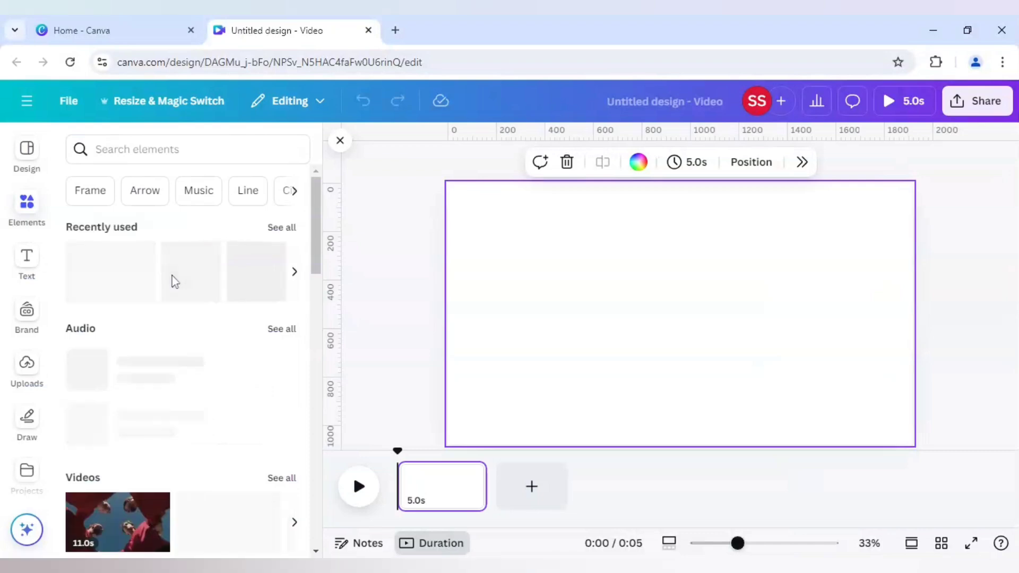
{"action": "scroll", "coordinate": [172, 276], "scroll_direction": "down", "scroll_amount": 4}
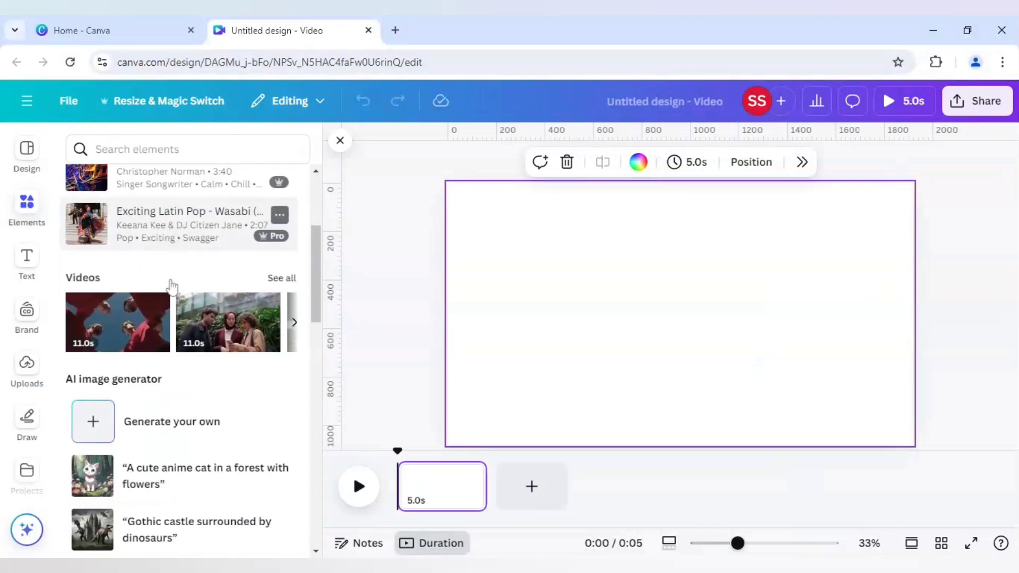
{"action": "scroll", "coordinate": [172, 287], "scroll_direction": "down", "scroll_amount": 10}
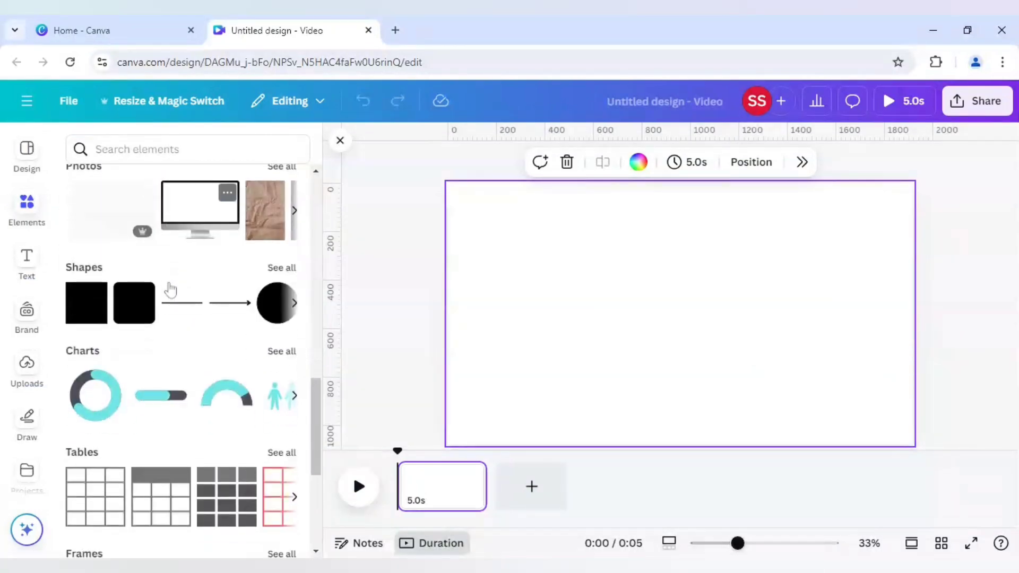
{"action": "scroll", "coordinate": [170, 290], "scroll_direction": "down", "scroll_amount": 4}
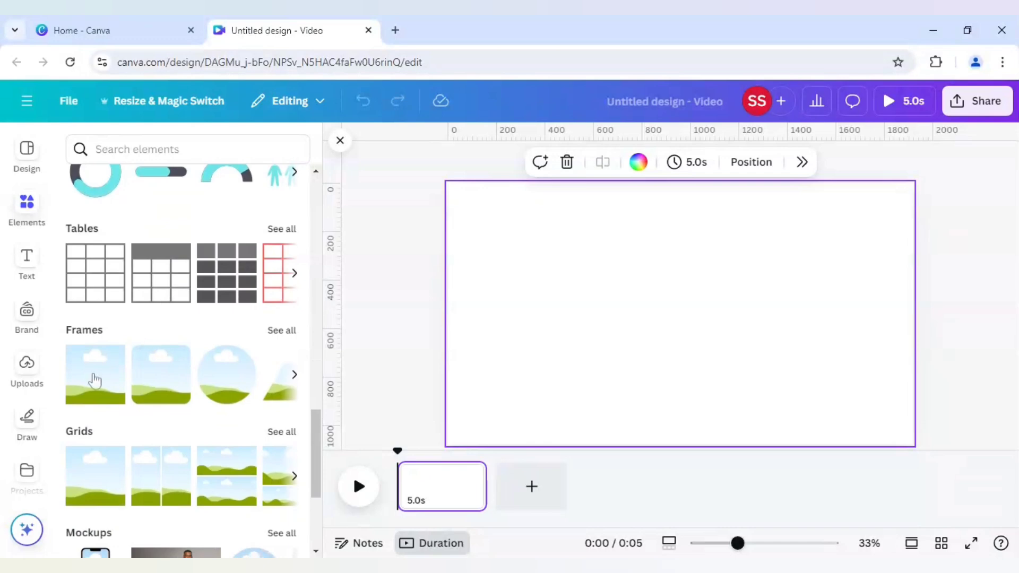
{"action": "mouse_move", "coordinate": [104, 382]}
{"action": "mouse_move", "coordinate": [161, 396]}
{"action": "left_click", "coordinate": [157, 390]}
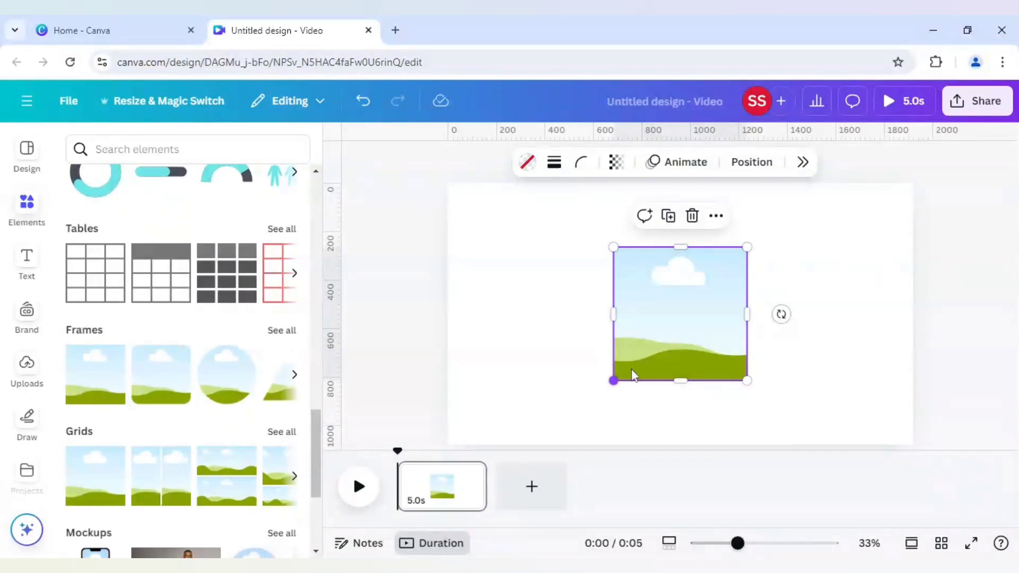
{"action": "left_click_drag", "start_coordinate": [632, 372], "coordinate": [814, 216]}
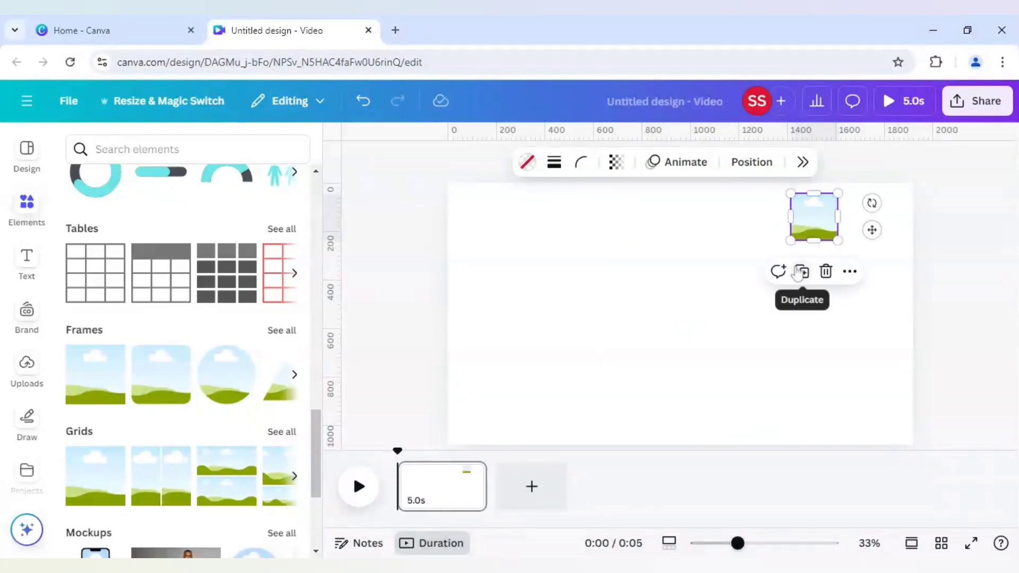
Step: Duplicate the small frame four times to form an evenly spaced vertical column of five frames
{"action": "left_click", "coordinate": [802, 272]}
{"action": "left_click_drag", "start_coordinate": [802, 274], "coordinate": [808, 286]}
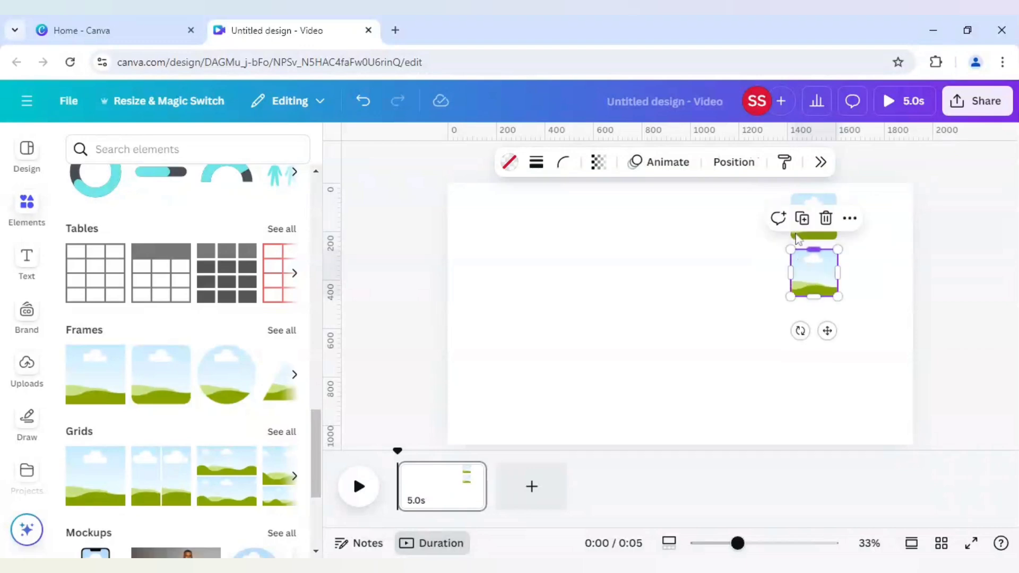
{"action": "left_click", "coordinate": [801, 219]}
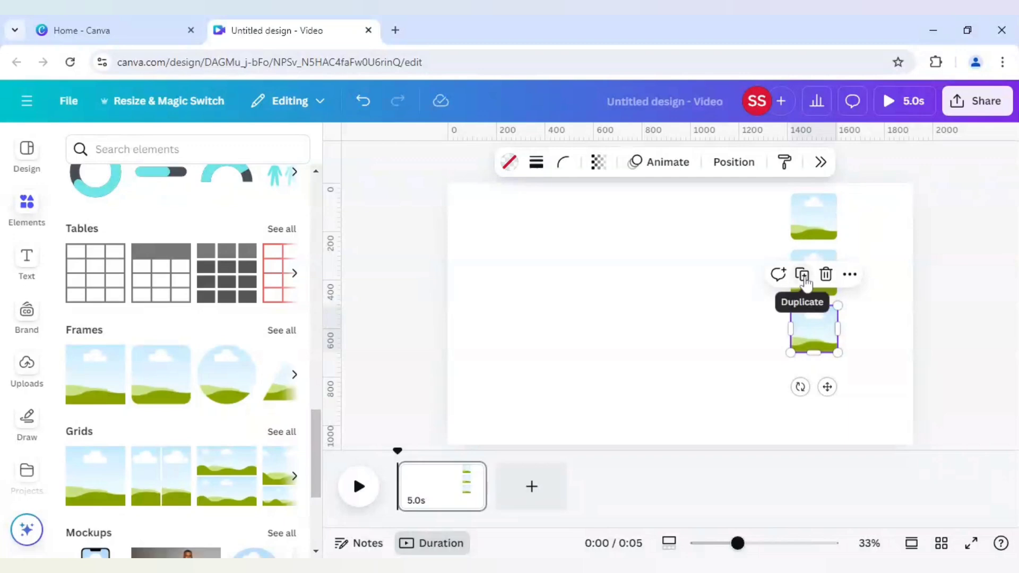
{"action": "left_click", "coordinate": [805, 282]}
{"action": "left_click", "coordinate": [807, 338]}
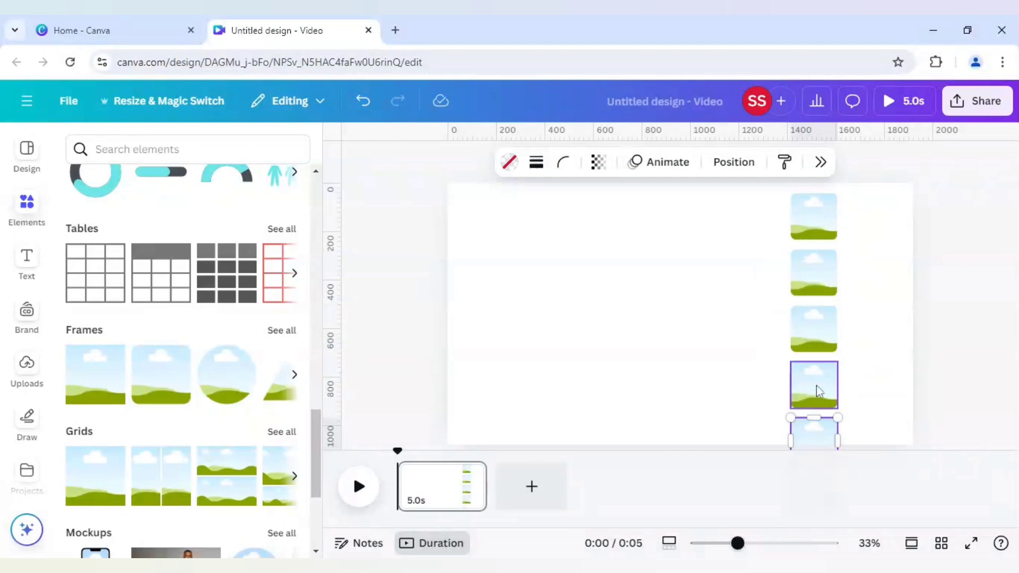
Step: Select all five frames and scale them down together so the column fits within the page height
{"action": "left_click", "coordinate": [826, 220]}
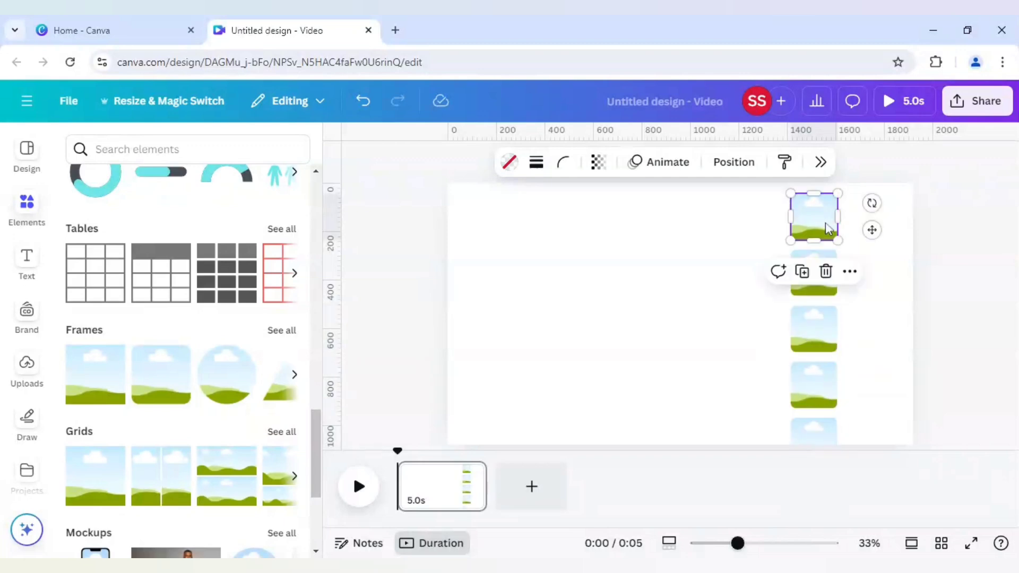
{"action": "left_click", "coordinate": [808, 288], "text": "shift"}
{"action": "left_click", "coordinate": [810, 324], "text": "shift"}
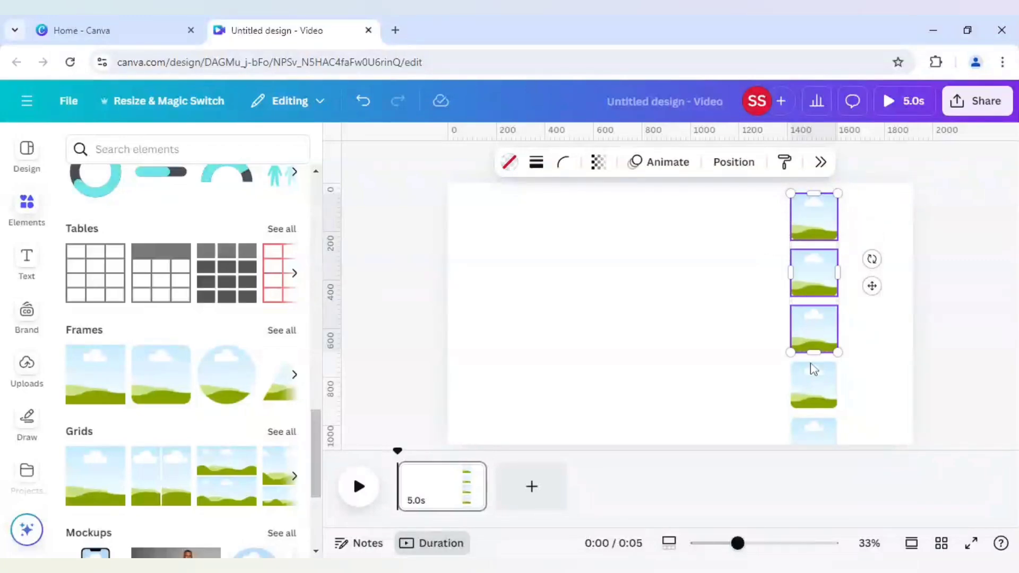
{"action": "left_click", "coordinate": [817, 392], "text": "shift"}
{"action": "left_click", "coordinate": [814, 433], "text": "shift"}
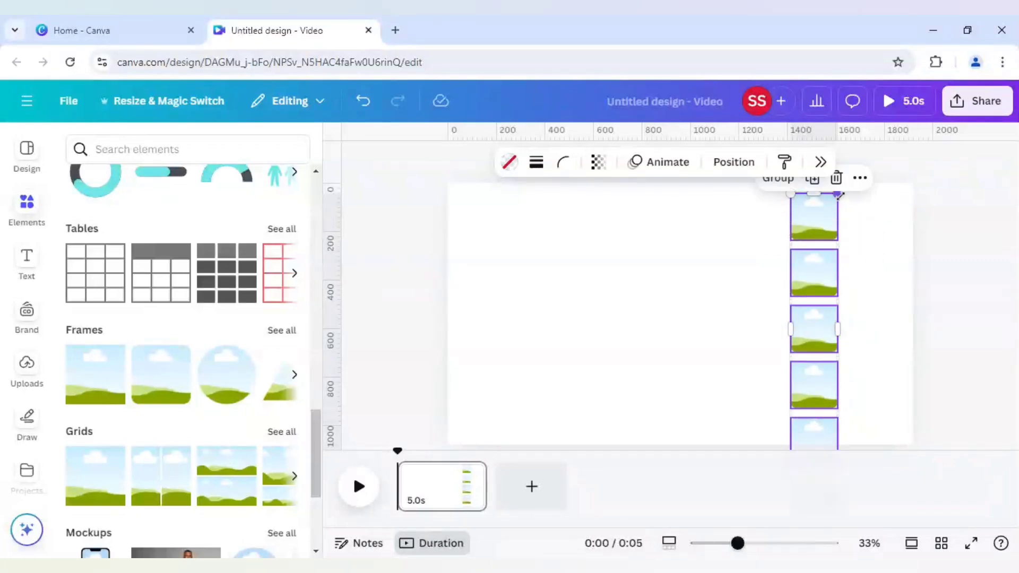
{"action": "left_click_drag", "start_coordinate": [837, 193], "coordinate": [820, 255]}
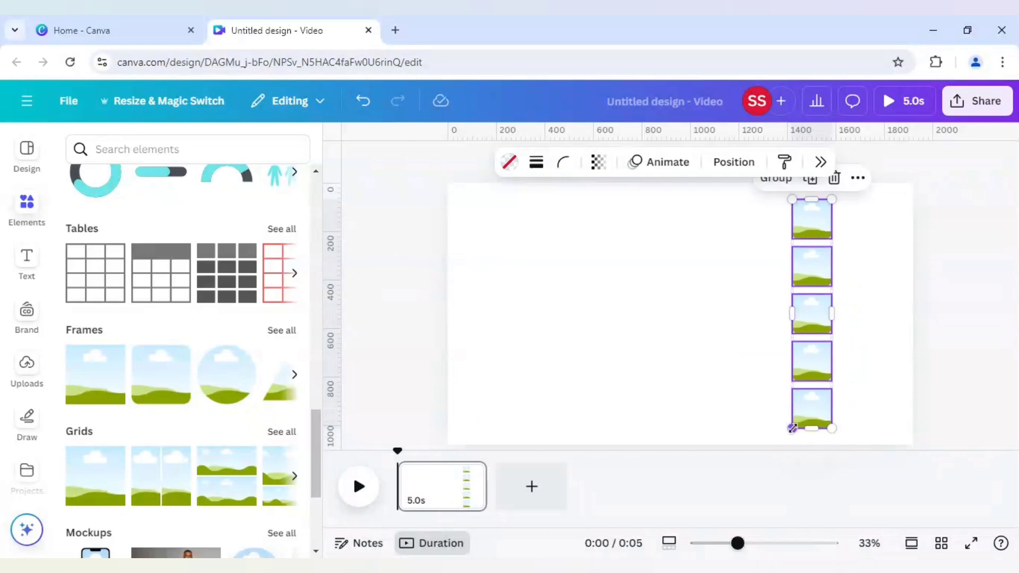
{"action": "left_click", "coordinate": [689, 370]}
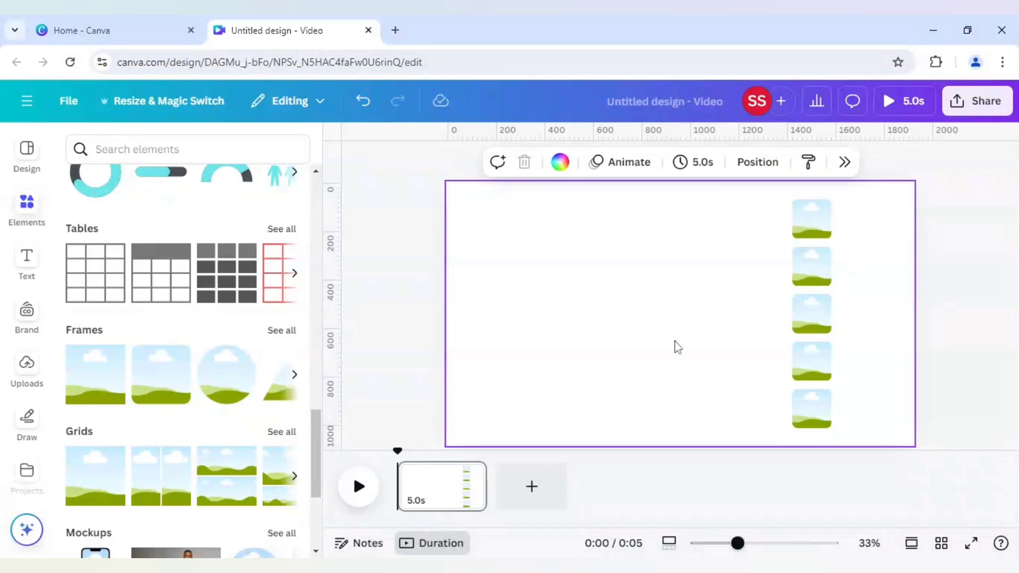
Step: Insert a rounded square shape on the page and set its fill to no colour
{"action": "scroll", "coordinate": [192, 417], "scroll_direction": "up", "scroll_amount": 5}
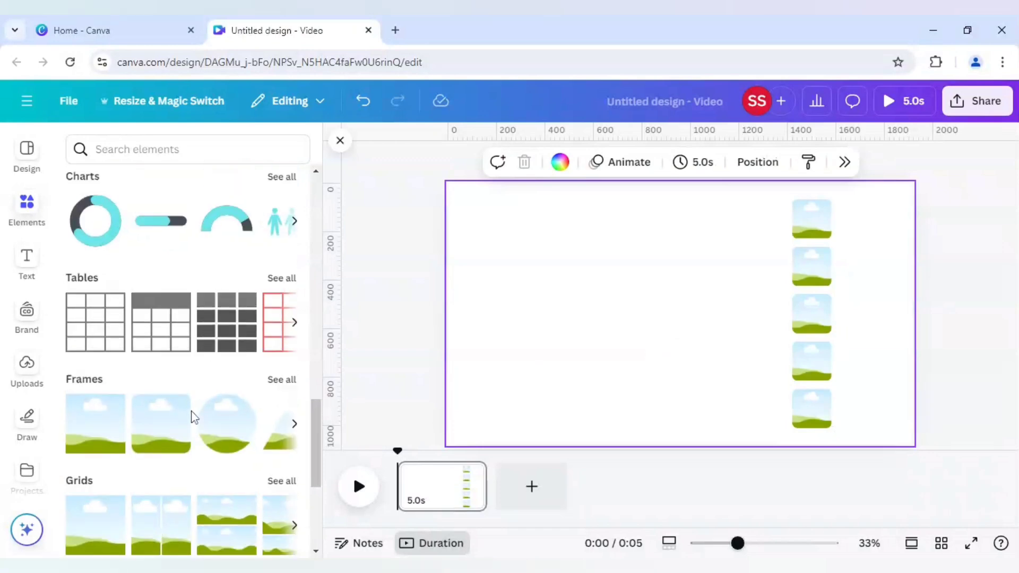
{"action": "mouse_move", "coordinate": [128, 393]}
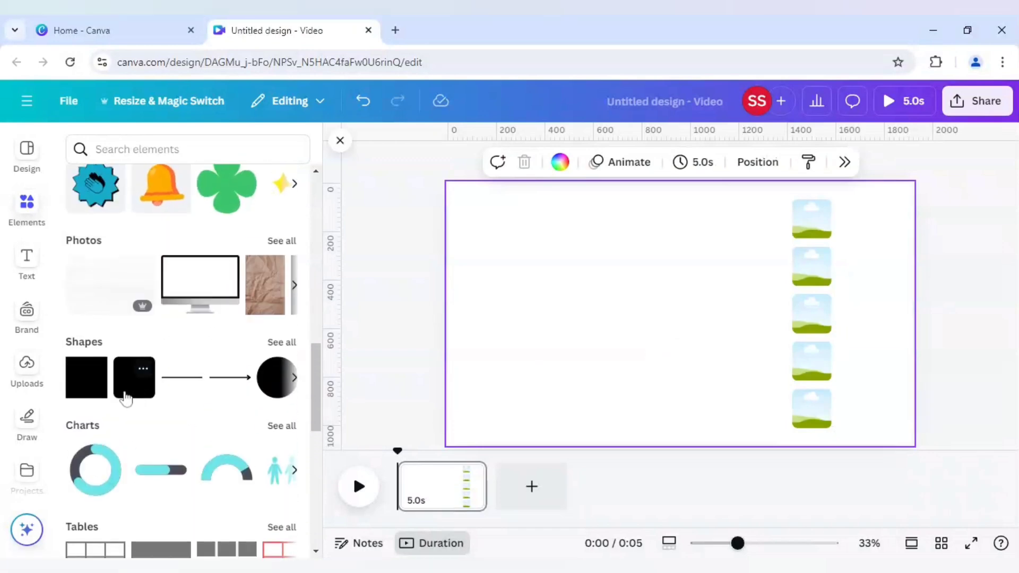
{"action": "left_click", "coordinate": [126, 396]}
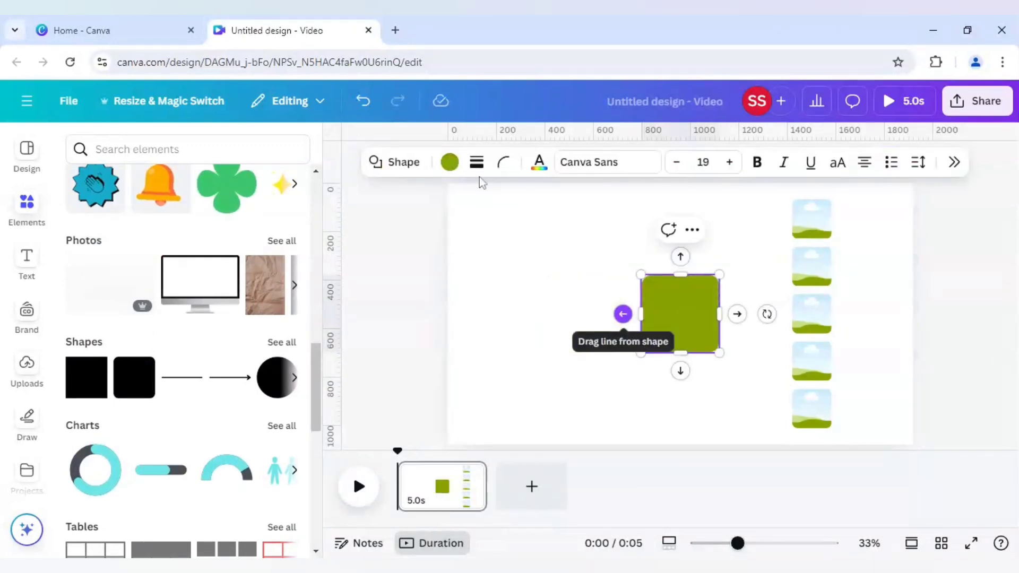
{"action": "left_click", "coordinate": [449, 163]}
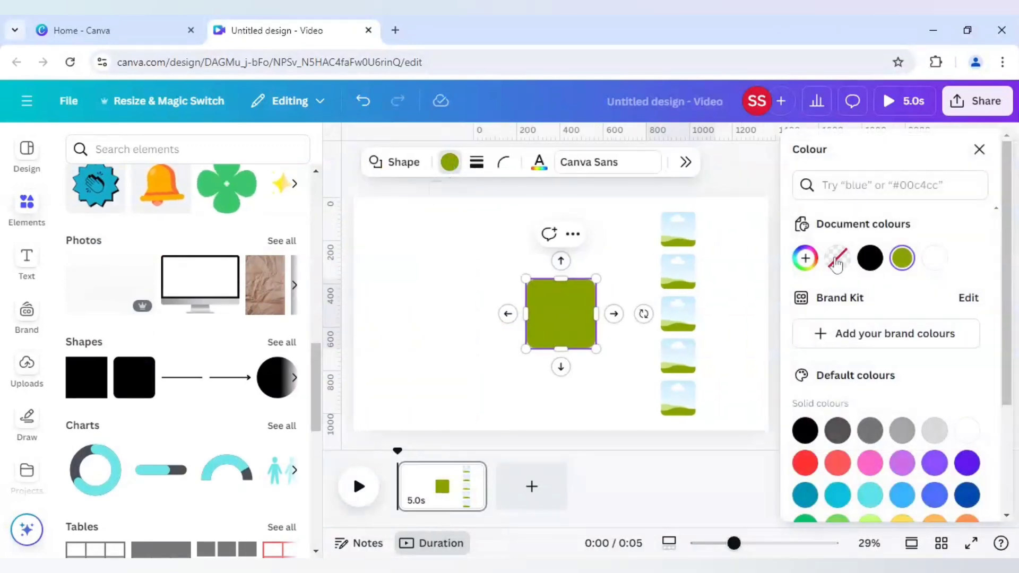
{"action": "left_click", "coordinate": [837, 260]}
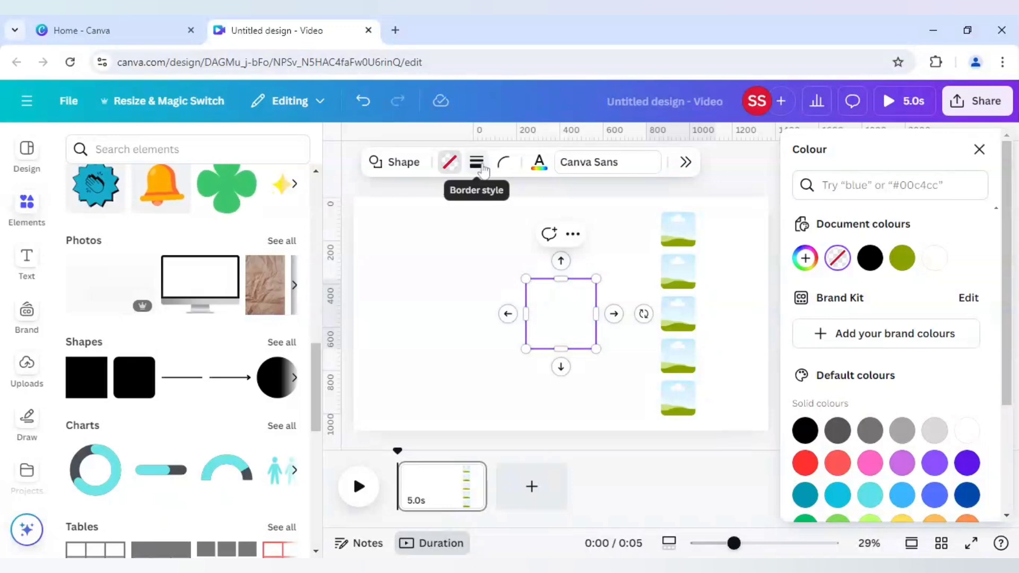
Step: Give the rounded square a solid border with a weight of 6
{"action": "left_click", "coordinate": [477, 162]}
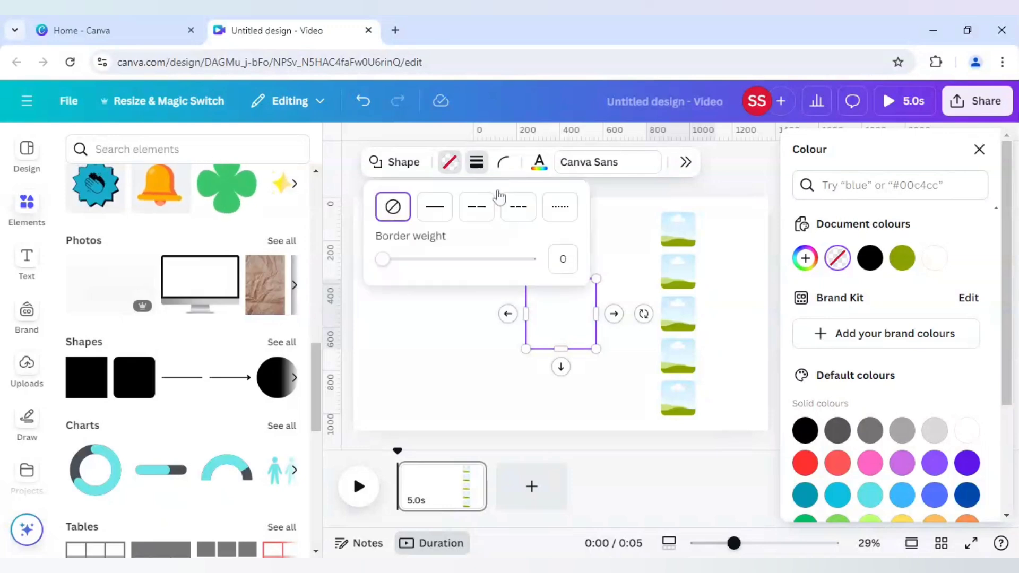
{"action": "left_click", "coordinate": [443, 212]}
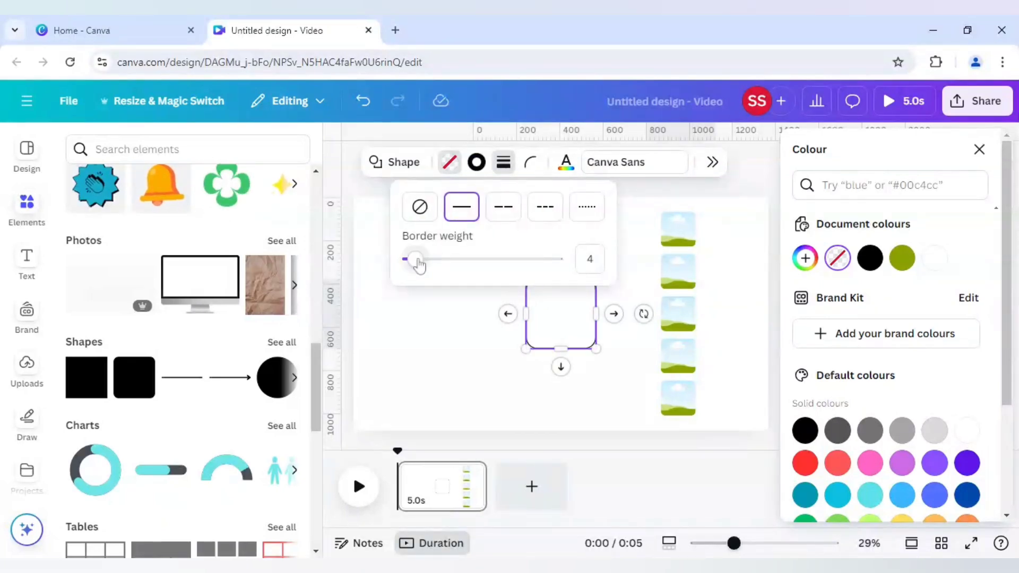
{"action": "left_click_drag", "start_coordinate": [419, 266], "coordinate": [413, 258]}
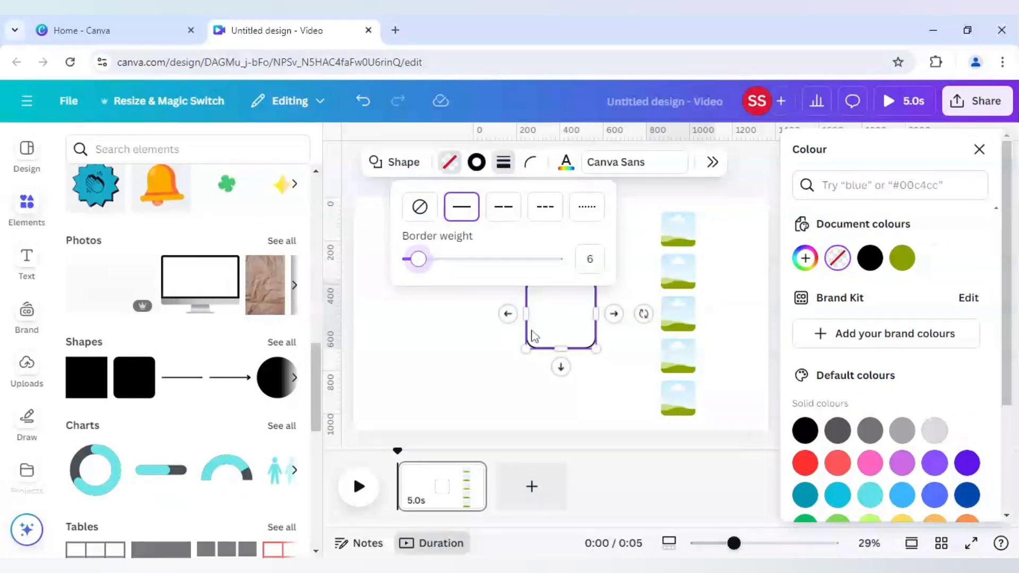
Step: Stretch the rounded square into a large rectangle about 1,400 by 820 px, with its right edge just beyond the frame column
{"action": "left_click_drag", "start_coordinate": [515, 317], "coordinate": [377, 313]}
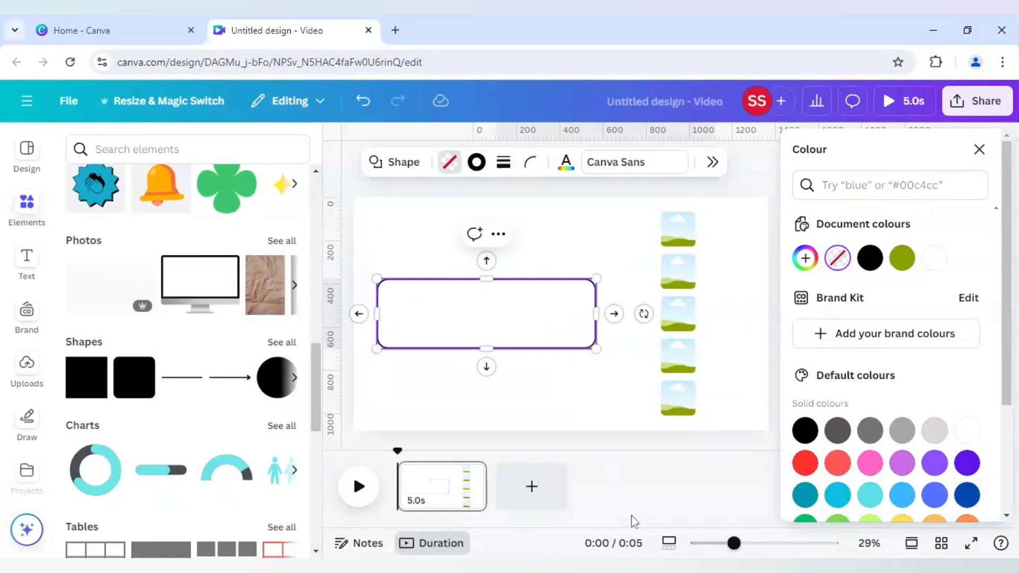
{"action": "left_click_drag", "start_coordinate": [732, 543], "coordinate": [721, 543]}
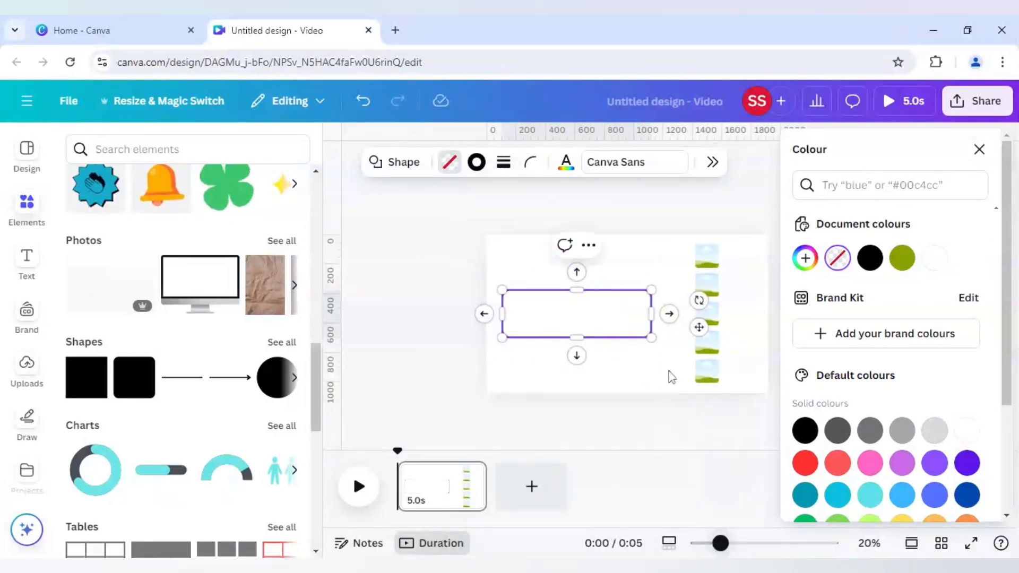
{"action": "left_click_drag", "start_coordinate": [649, 313], "coordinate": [736, 313]}
{"action": "left_click_drag", "start_coordinate": [619, 290], "coordinate": [619, 257]}
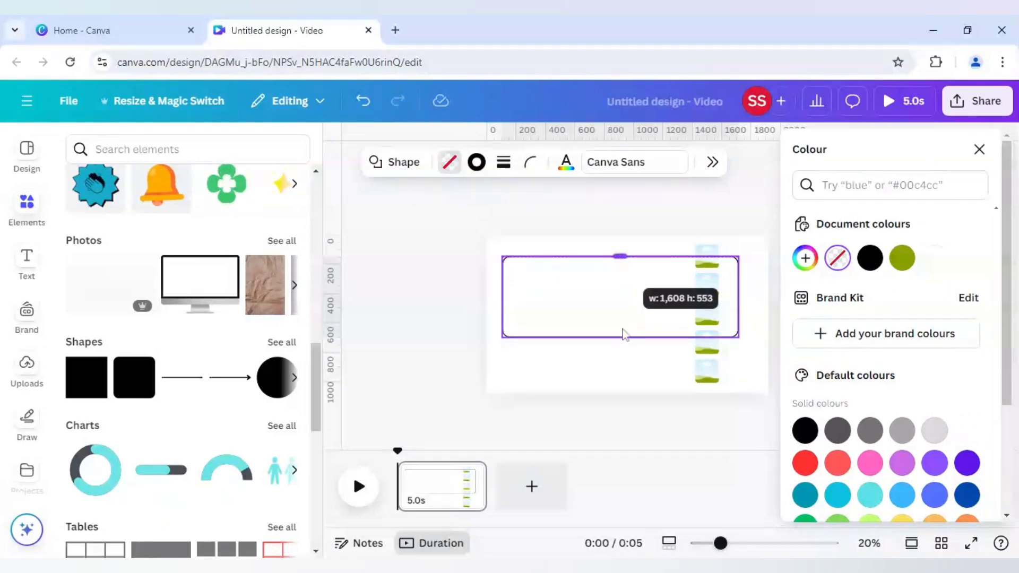
{"action": "left_click_drag", "start_coordinate": [620, 336], "coordinate": [631, 376]}
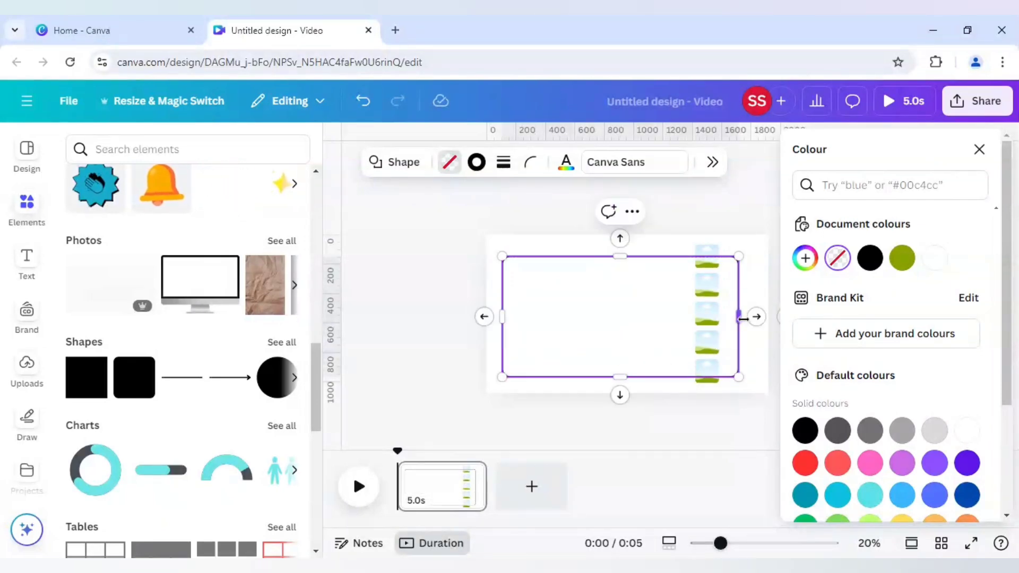
{"action": "left_click_drag", "start_coordinate": [503, 317], "coordinate": [523, 327]}
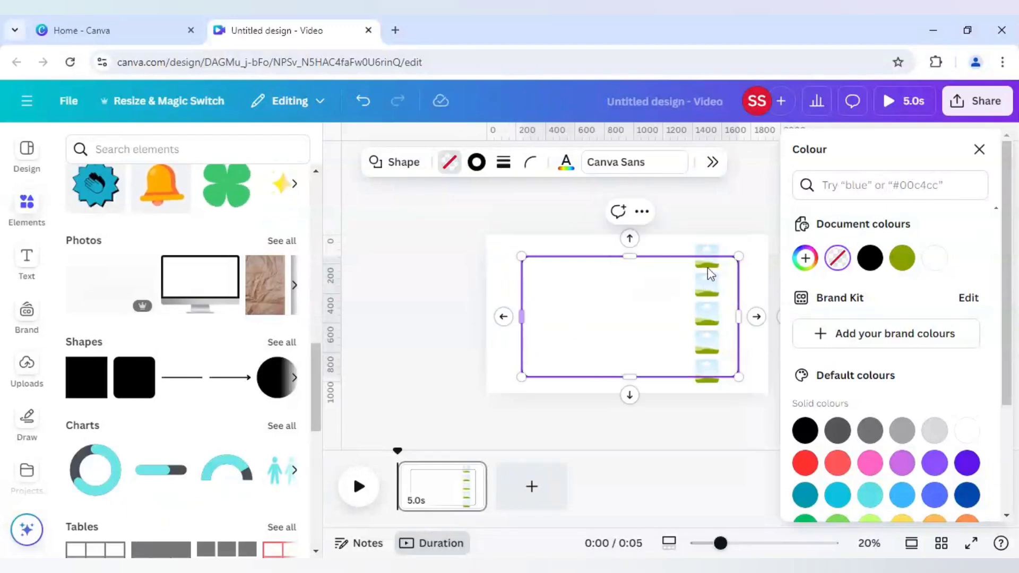
{"action": "left_click_drag", "start_coordinate": [738, 313], "coordinate": [729, 313]}
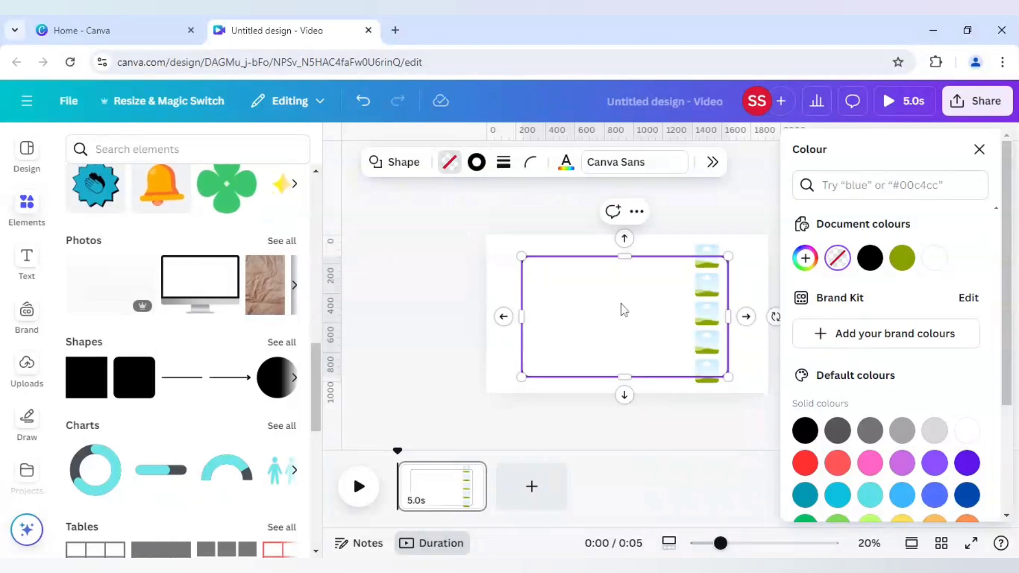
Step: Set the rounded rectangle's border colour to white
{"action": "left_click", "coordinate": [478, 164]}
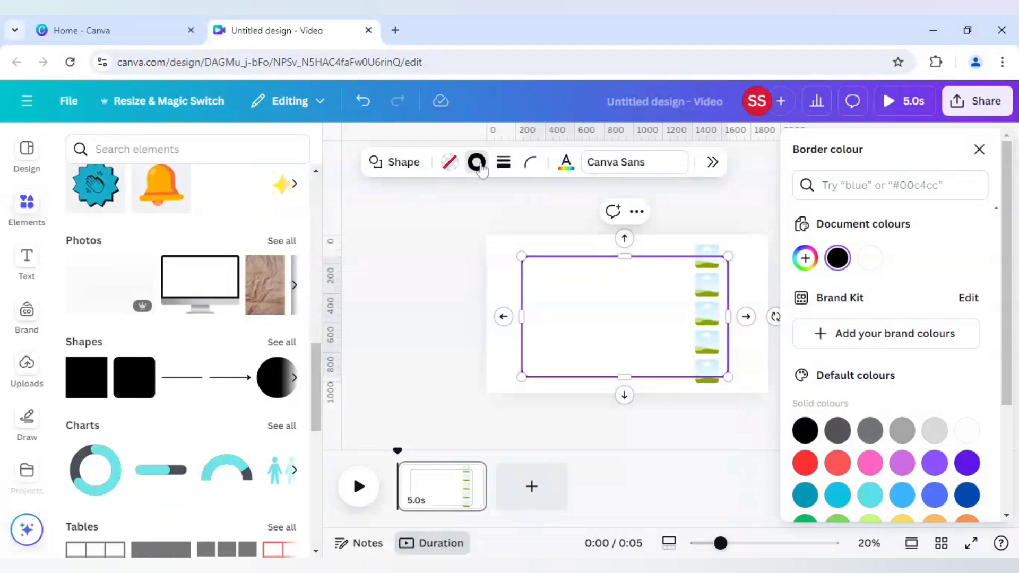
{"action": "left_click", "coordinate": [870, 258]}
{"action": "left_click", "coordinate": [563, 250]}
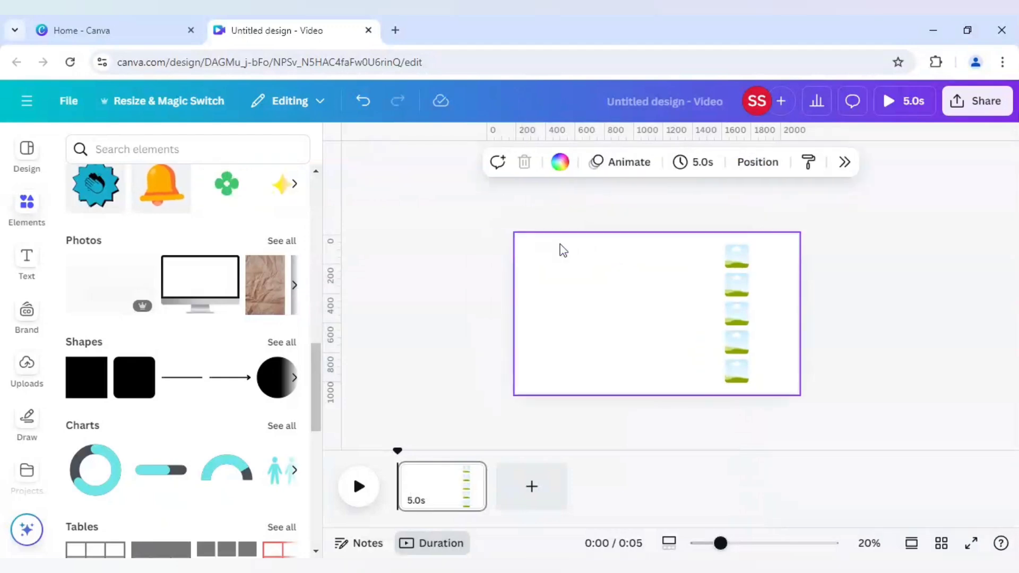
Step: Set the page background colour to black (#000000)
{"action": "left_click", "coordinate": [560, 162]}
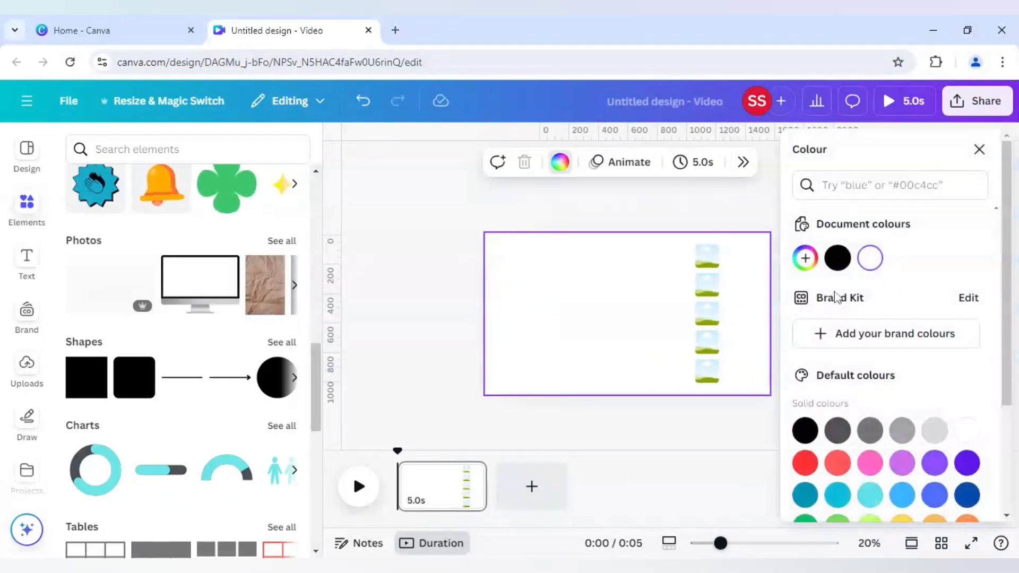
{"action": "left_click", "coordinate": [837, 259]}
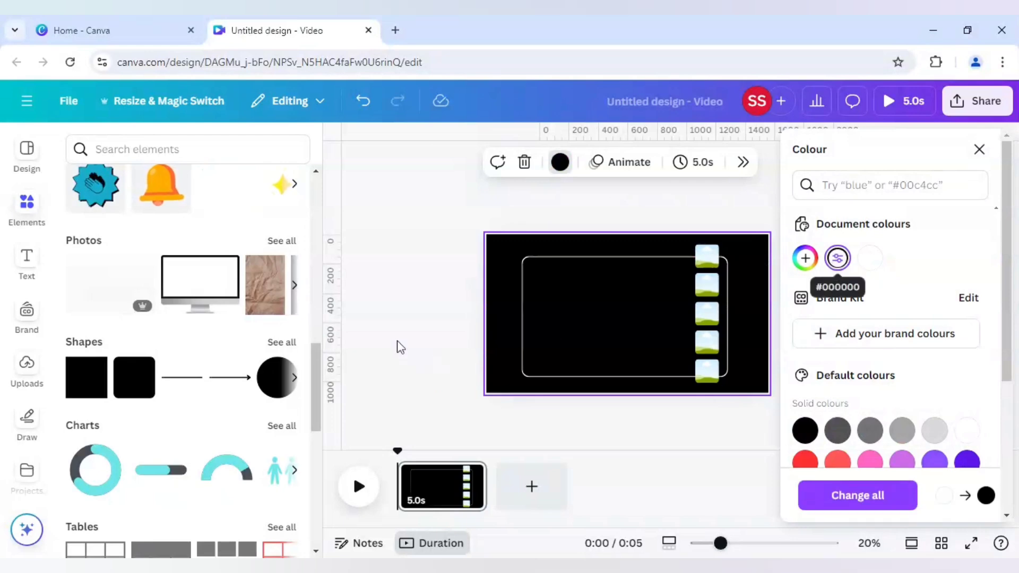
{"action": "left_click", "coordinate": [434, 334]}
{"action": "left_click_drag", "start_coordinate": [719, 543], "coordinate": [740, 543]}
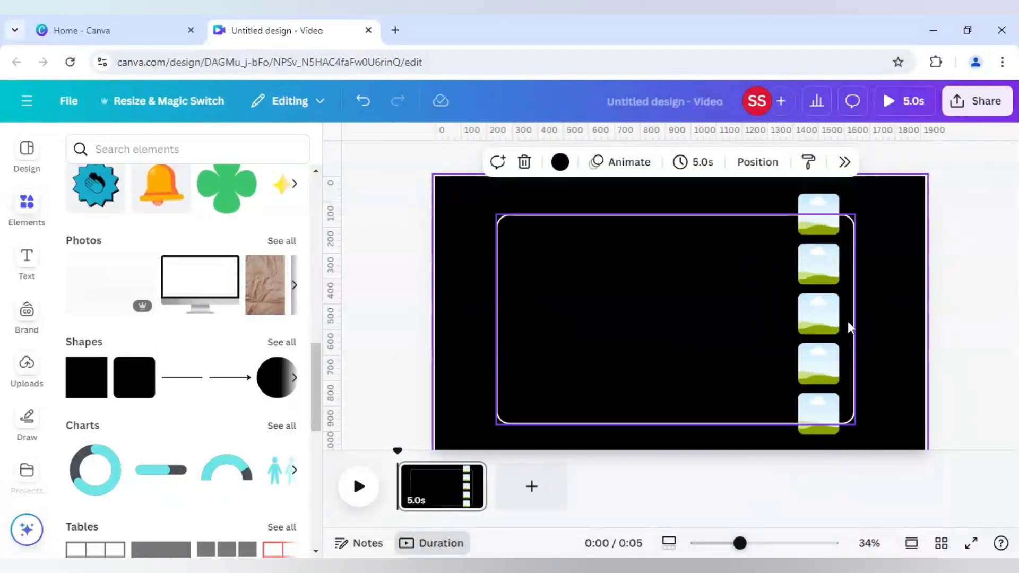
Step: Select all five image frames and move the column right until it is centred on the rounded rectangle's right edge
{"action": "left_click", "coordinate": [821, 218]}
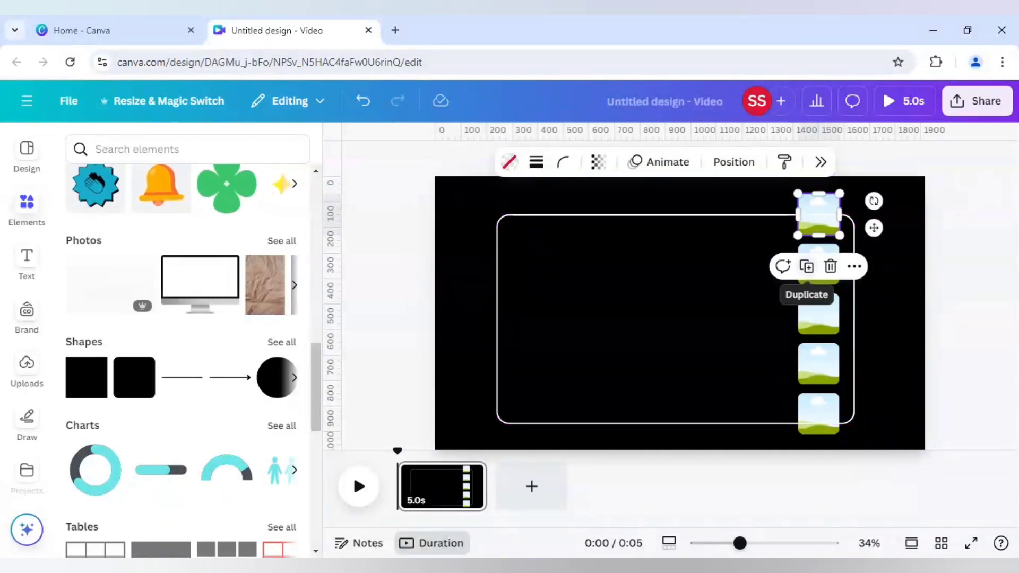
{"action": "key", "text": "ctrl+a"}
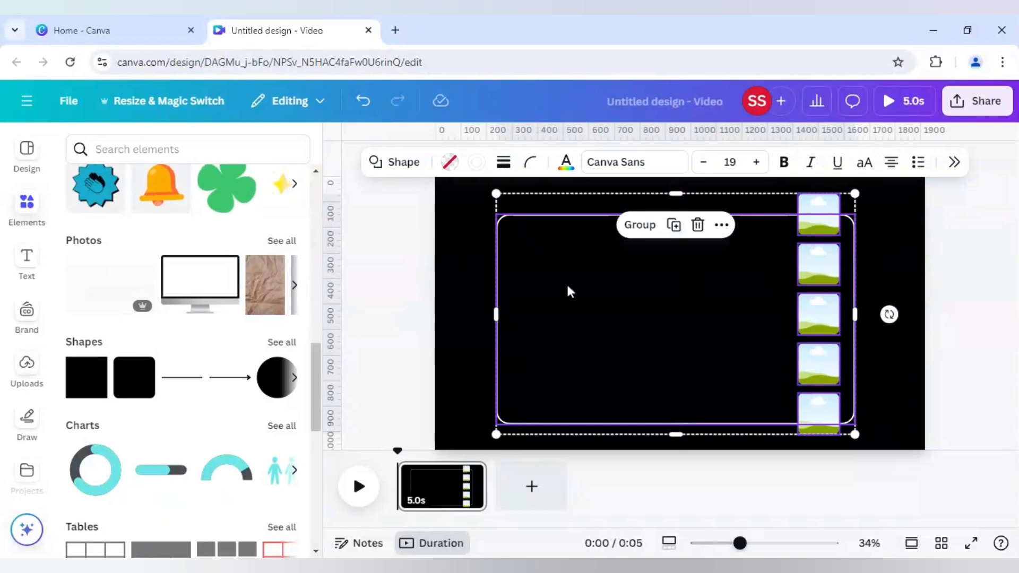
{"action": "left_click", "coordinate": [549, 281], "text": "shift"}
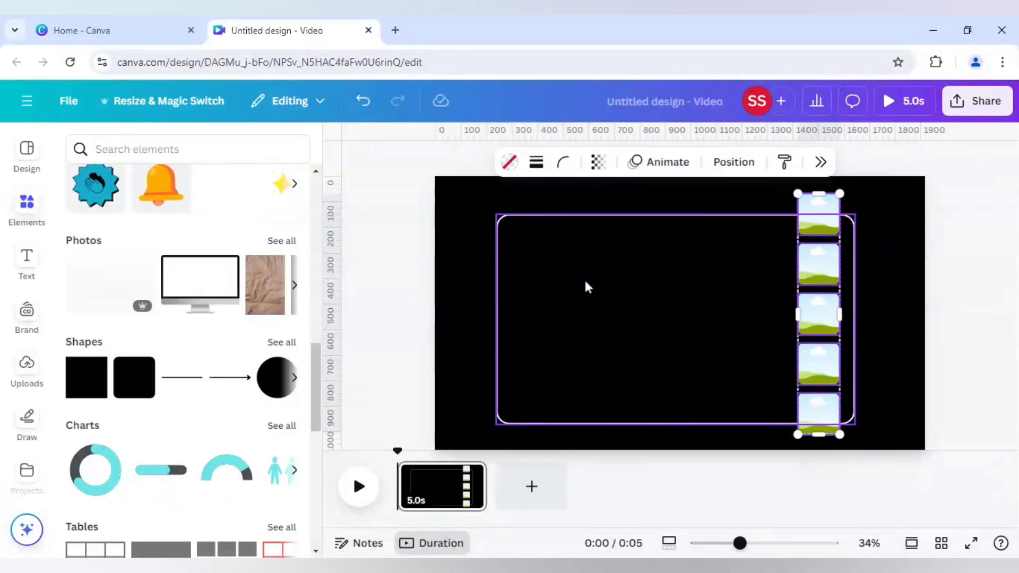
{"action": "left_click_drag", "start_coordinate": [829, 321], "coordinate": [841, 318]}
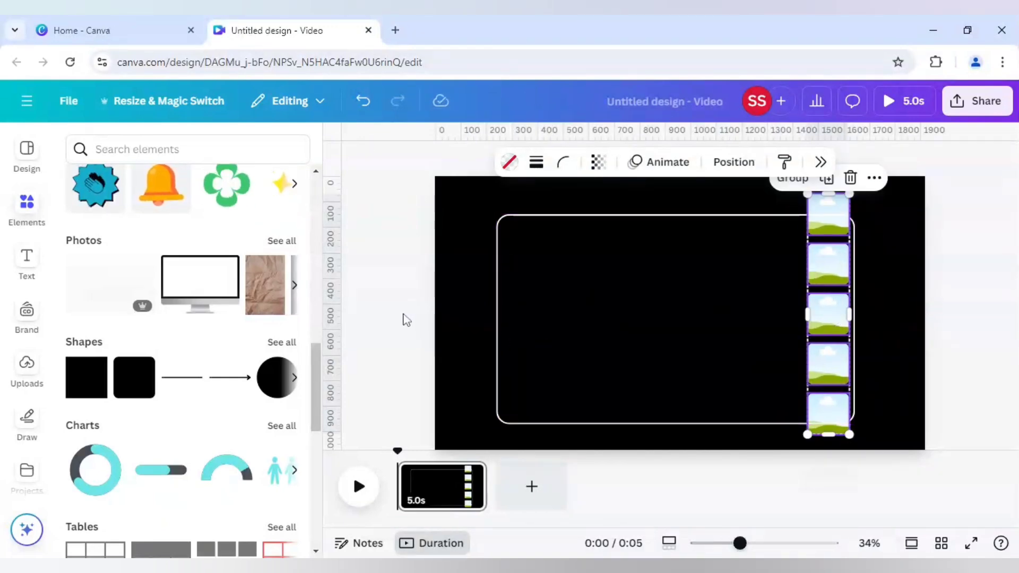
{"action": "left_click_drag", "start_coordinate": [823, 303], "coordinate": [836, 294]}
{"action": "left_click", "coordinate": [539, 323]}
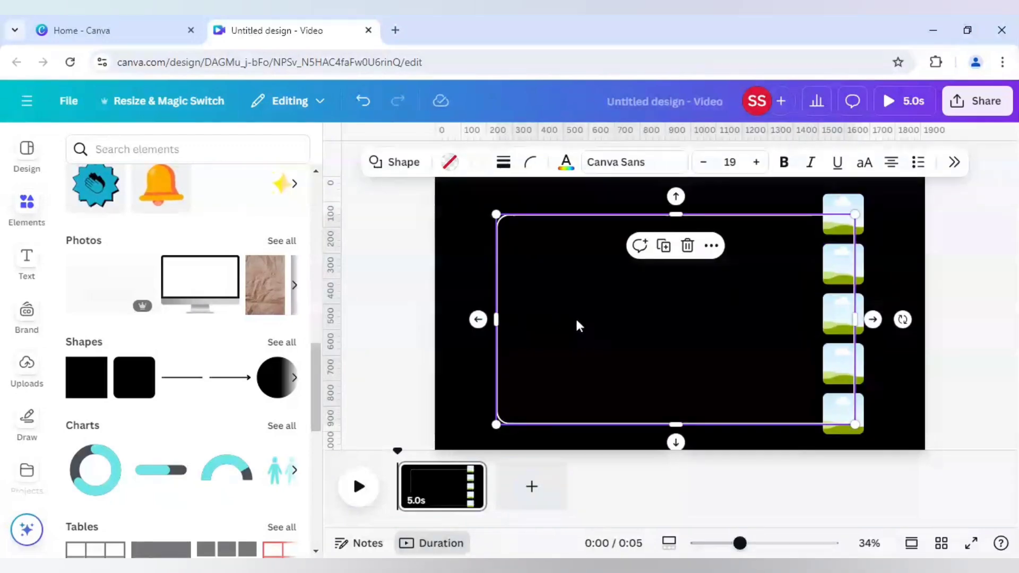
{"action": "left_click", "coordinate": [528, 196]}
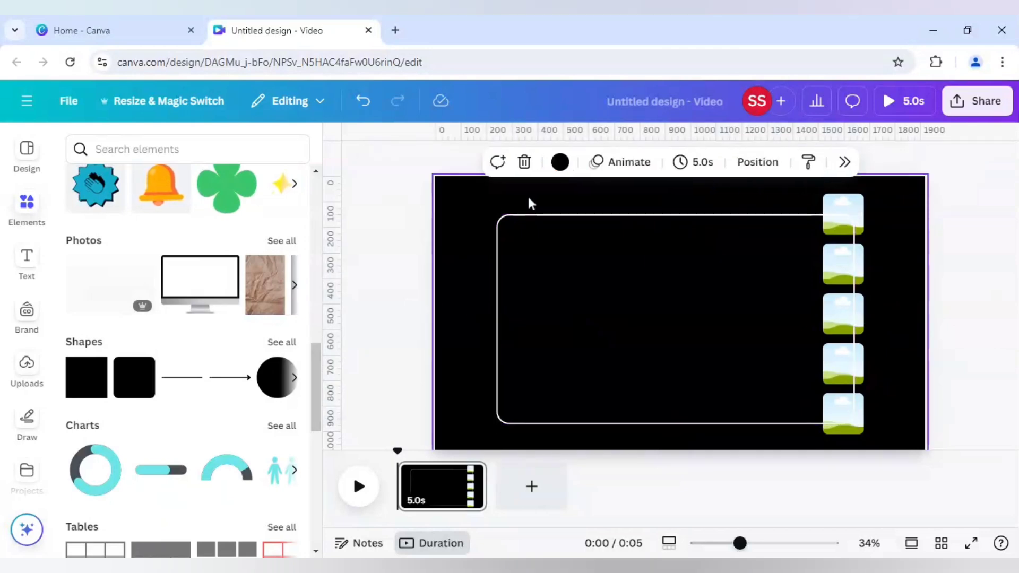
Step: Send the white-outlined rounded rectangle to the back, behind all five image frames
{"action": "right_click", "coordinate": [552, 275]}
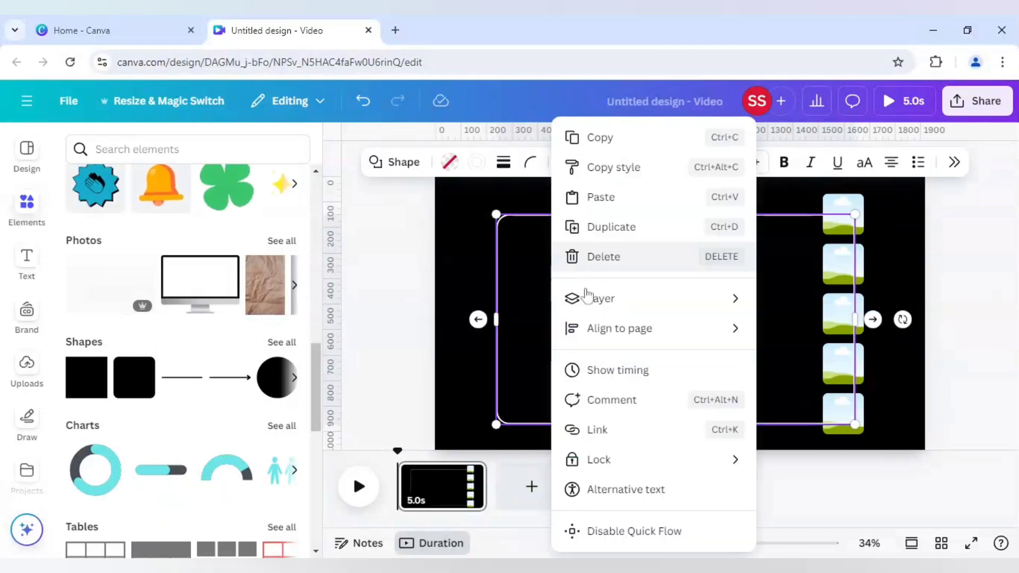
{"action": "mouse_move", "coordinate": [588, 300]}
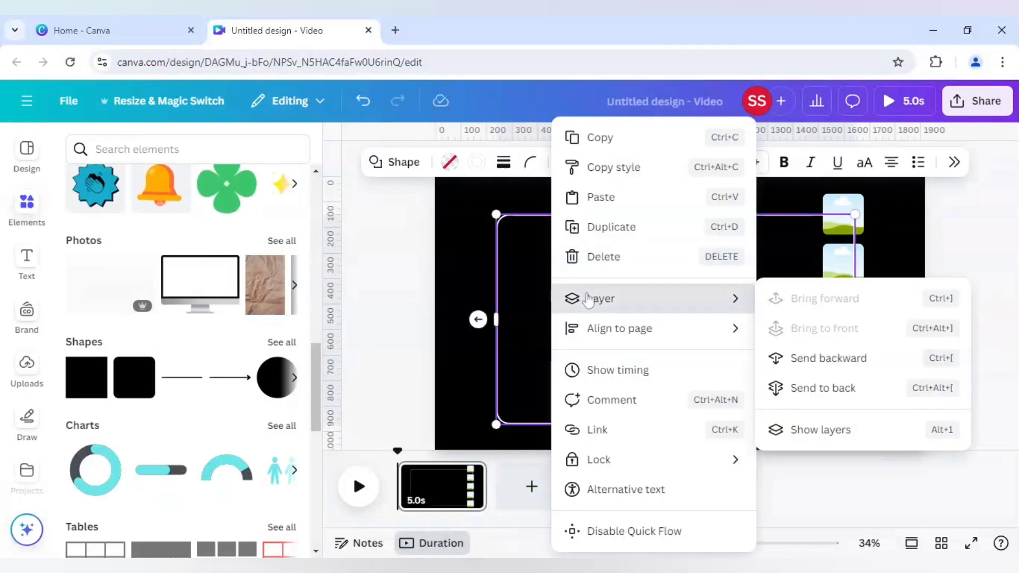
{"action": "left_click", "coordinate": [823, 361]}
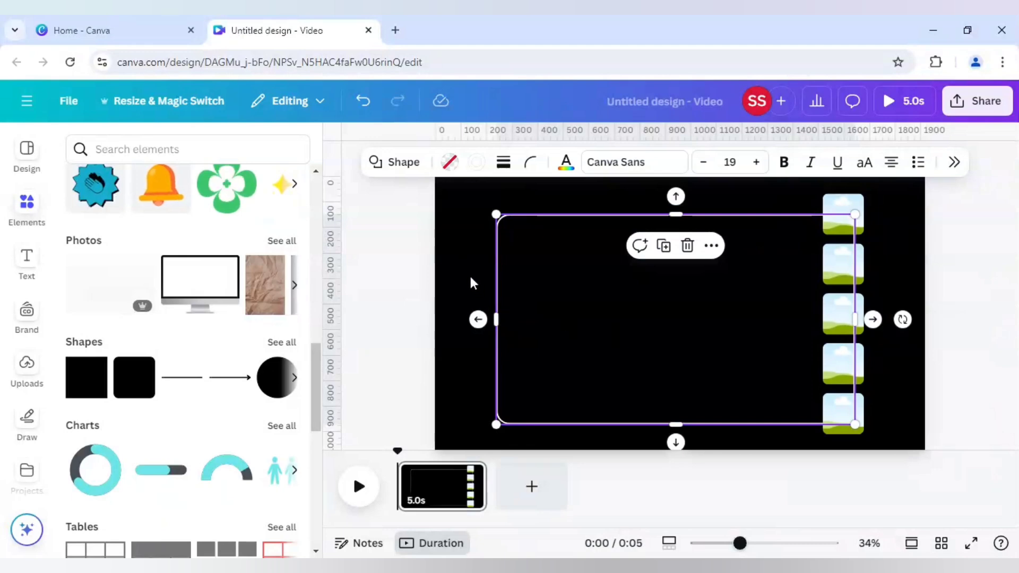
{"action": "right_click", "coordinate": [564, 302]}
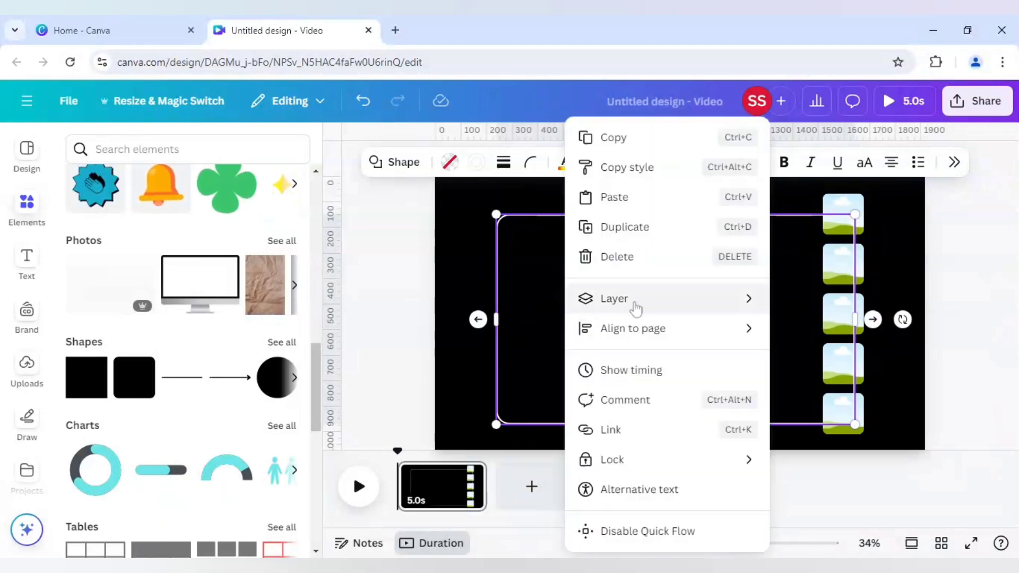
{"action": "mouse_move", "coordinate": [637, 302]}
{"action": "left_click", "coordinate": [822, 390]}
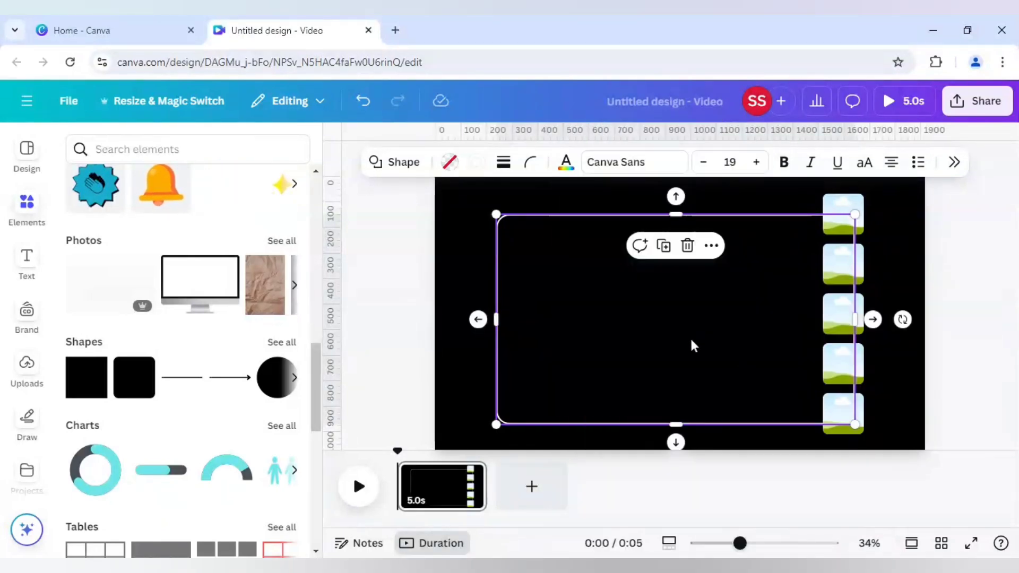
{"action": "left_click", "coordinate": [461, 243]}
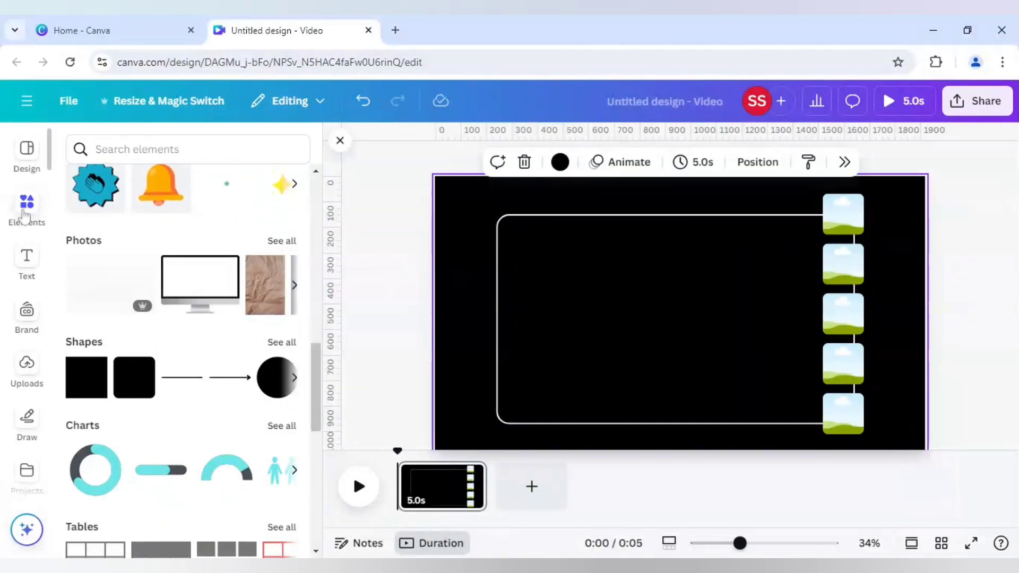
Step: Search the elements for "ladies bag" photos and fill the first frame of the column with the blue handbag photo
{"action": "left_click", "coordinate": [180, 149]}
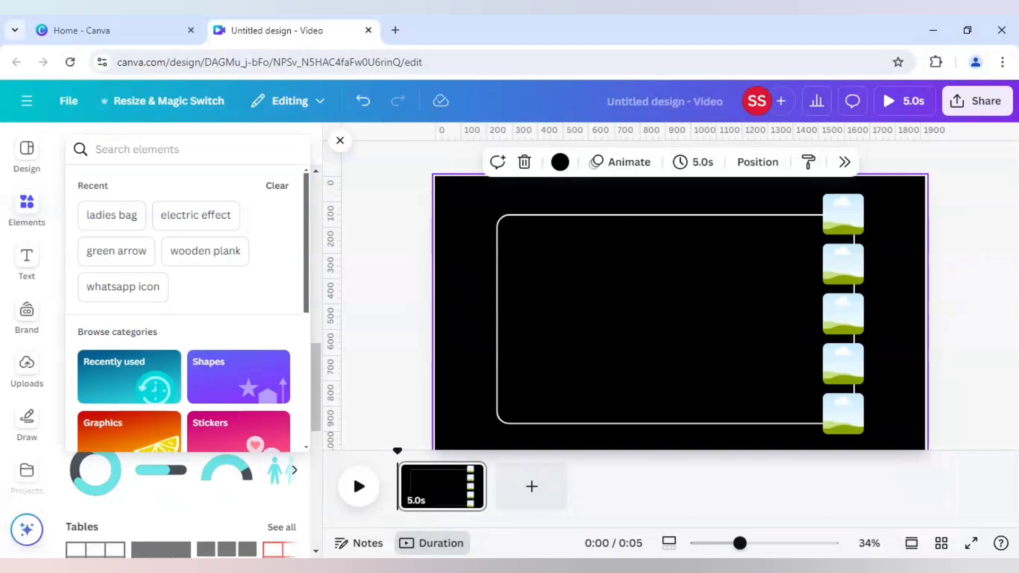
{"action": "type", "text": "ladies bag"}
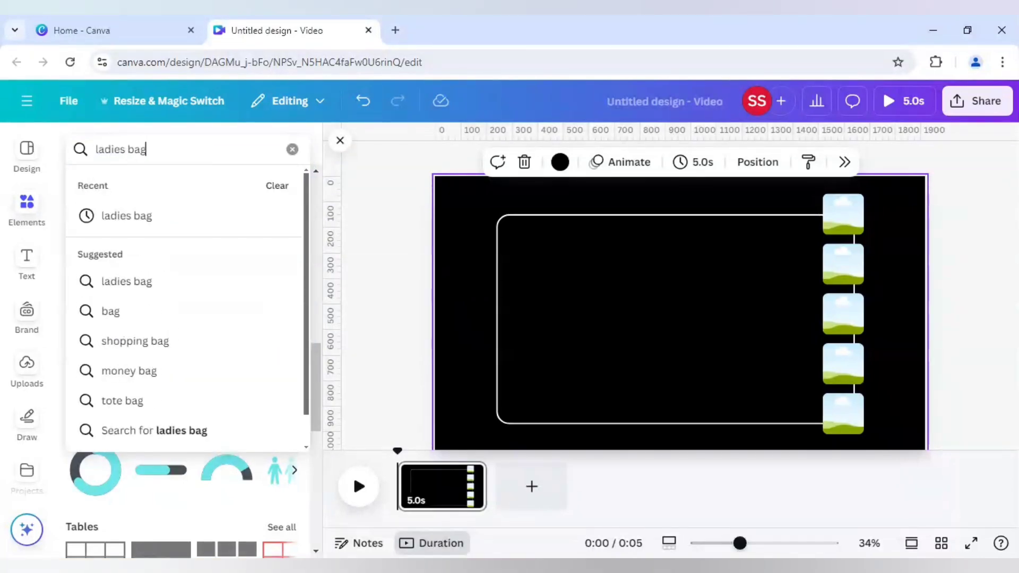
{"action": "key", "text": "Return"}
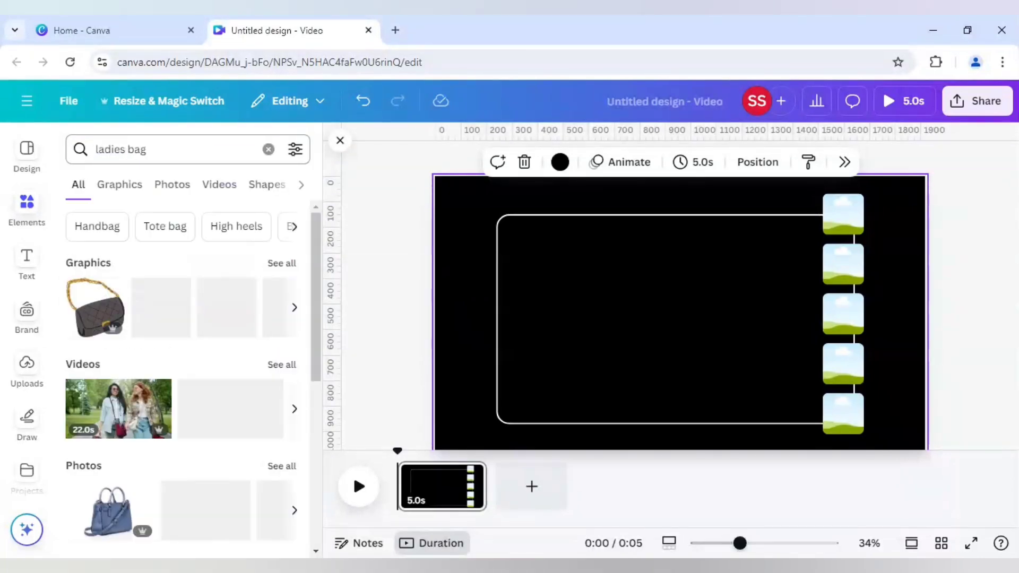
{"action": "left_click", "coordinate": [176, 187]}
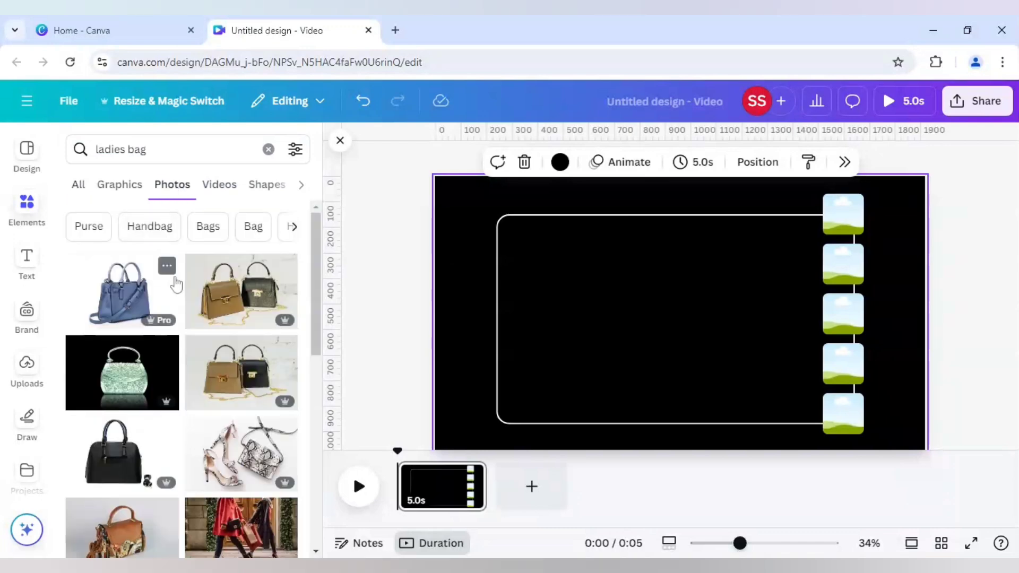
{"action": "left_click", "coordinate": [142, 302]}
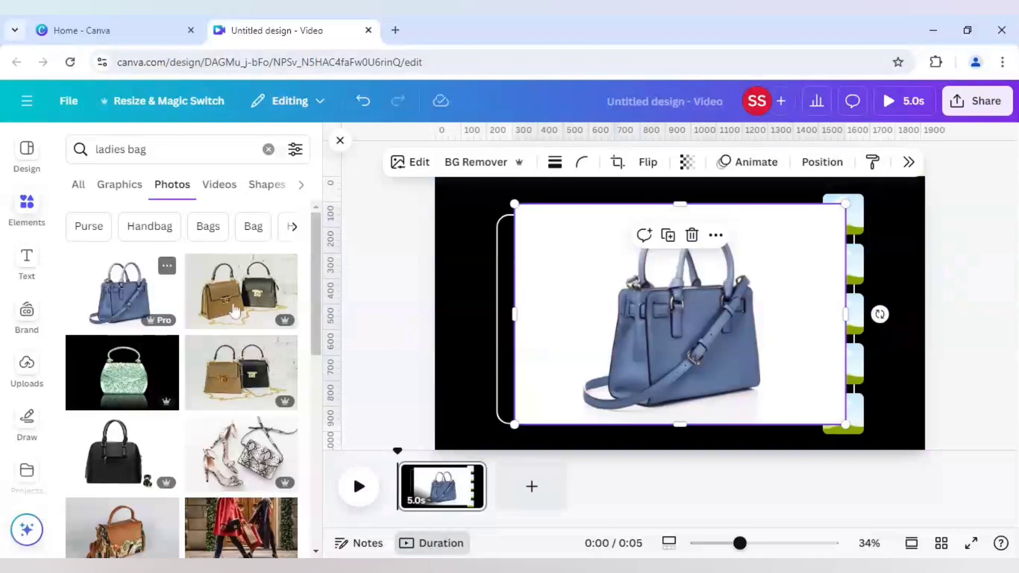
{"action": "left_click_drag", "start_coordinate": [645, 336], "coordinate": [841, 220]}
Step: Fill the second frame with the brown handbag photo that has a floral pattern
{"action": "scroll", "coordinate": [157, 417], "scroll_direction": "down", "scroll_amount": 2}
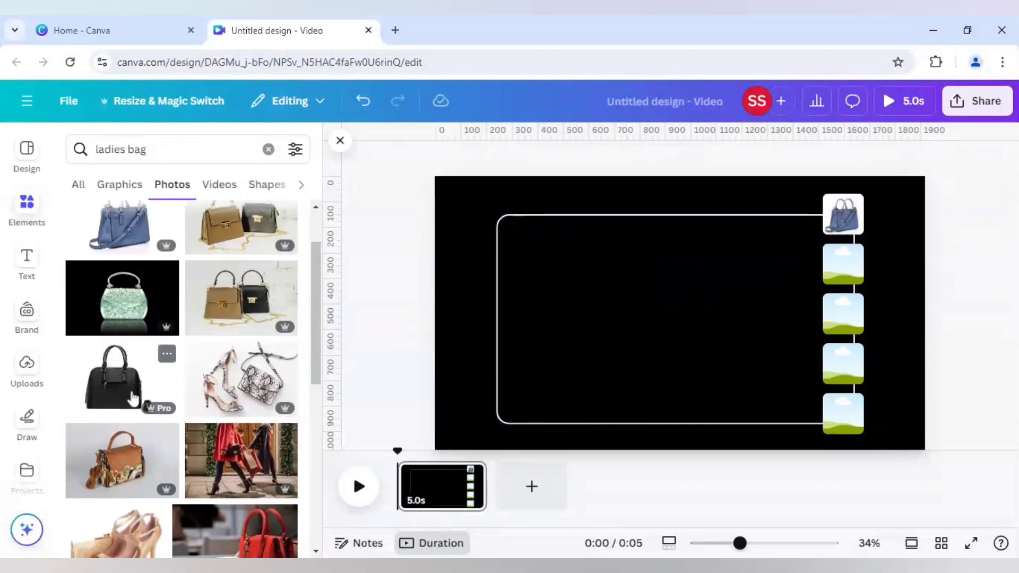
{"action": "scroll", "coordinate": [125, 391], "scroll_direction": "down", "scroll_amount": 4}
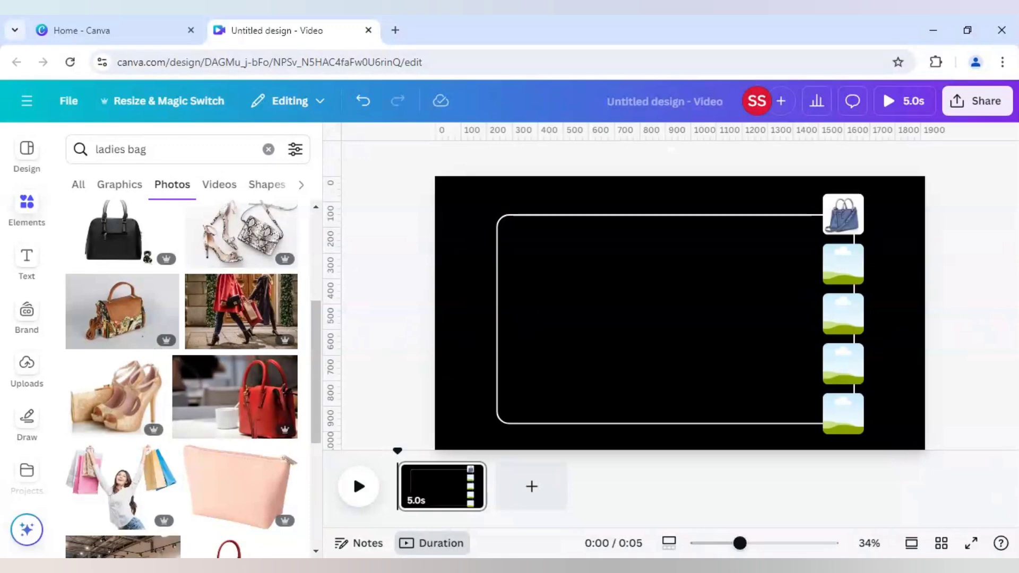
{"action": "mouse_move", "coordinate": [160, 331]}
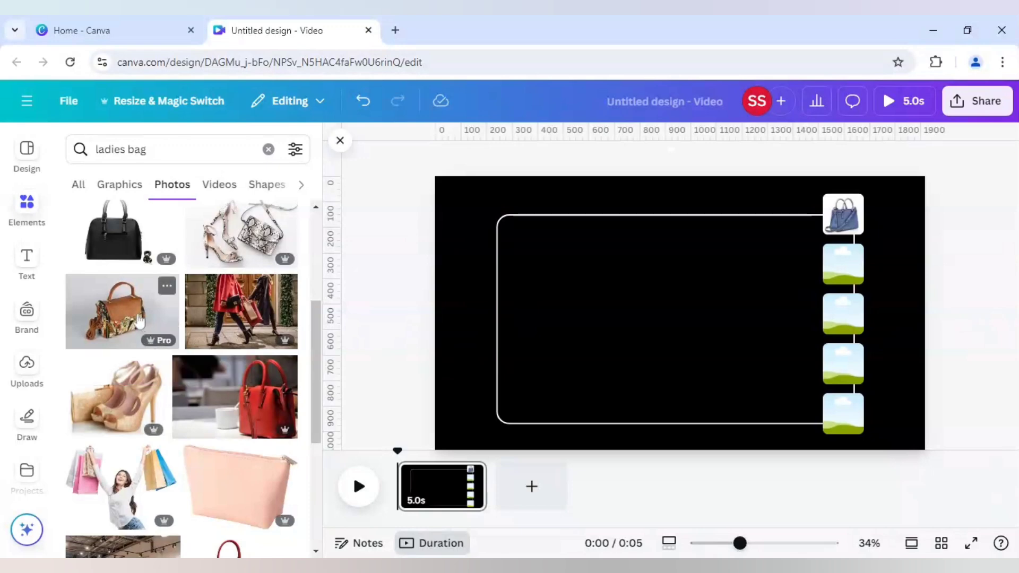
{"action": "left_click_drag", "start_coordinate": [139, 321], "coordinate": [514, 355]}
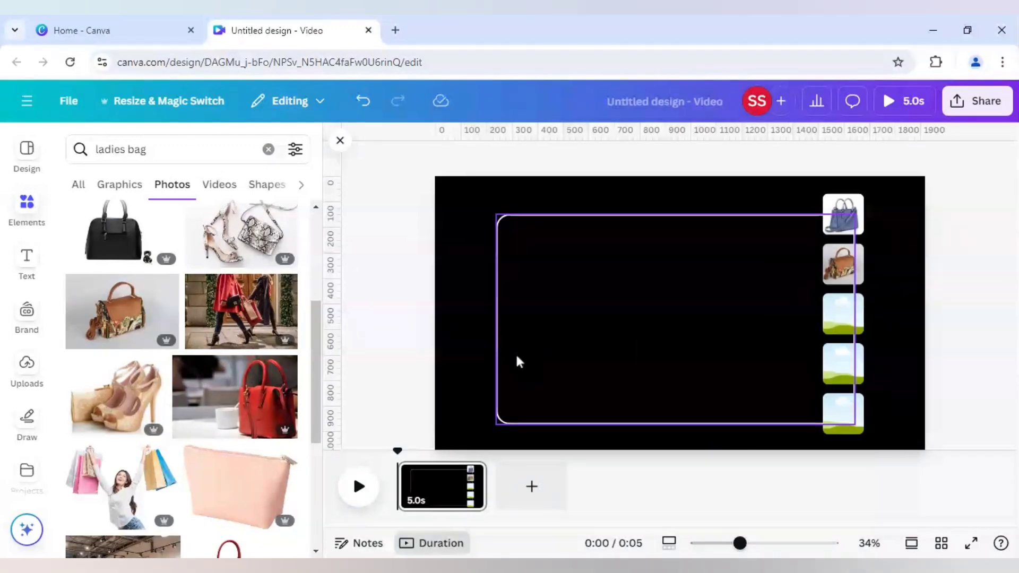
Step: Fill the third frame with the purple handbag photo from the results
{"action": "scroll", "coordinate": [184, 383], "scroll_direction": "down", "scroll_amount": 3}
{"action": "scroll", "coordinate": [184, 383], "scroll_direction": "down", "scroll_amount": 2}
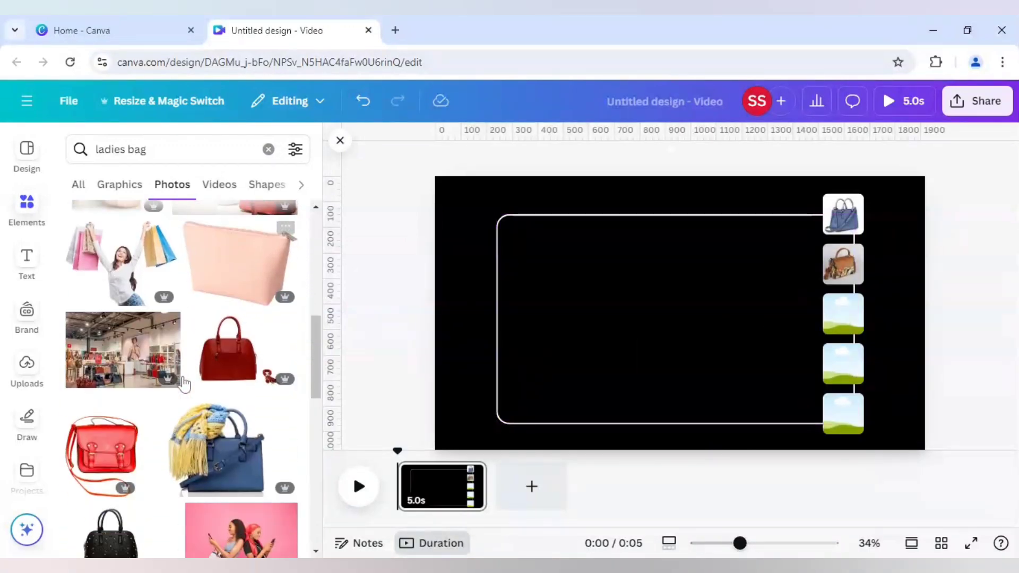
{"action": "scroll", "coordinate": [184, 384], "scroll_direction": "down", "scroll_amount": 2}
{"action": "scroll", "coordinate": [183, 379], "scroll_direction": "down", "scroll_amount": 2}
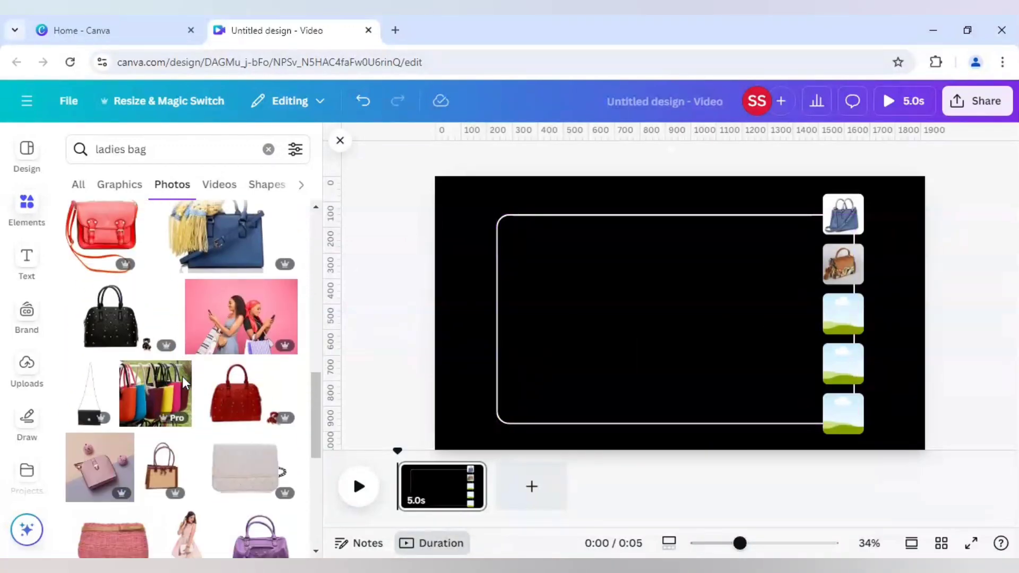
{"action": "scroll", "coordinate": [246, 472], "scroll_direction": "down", "scroll_amount": 2}
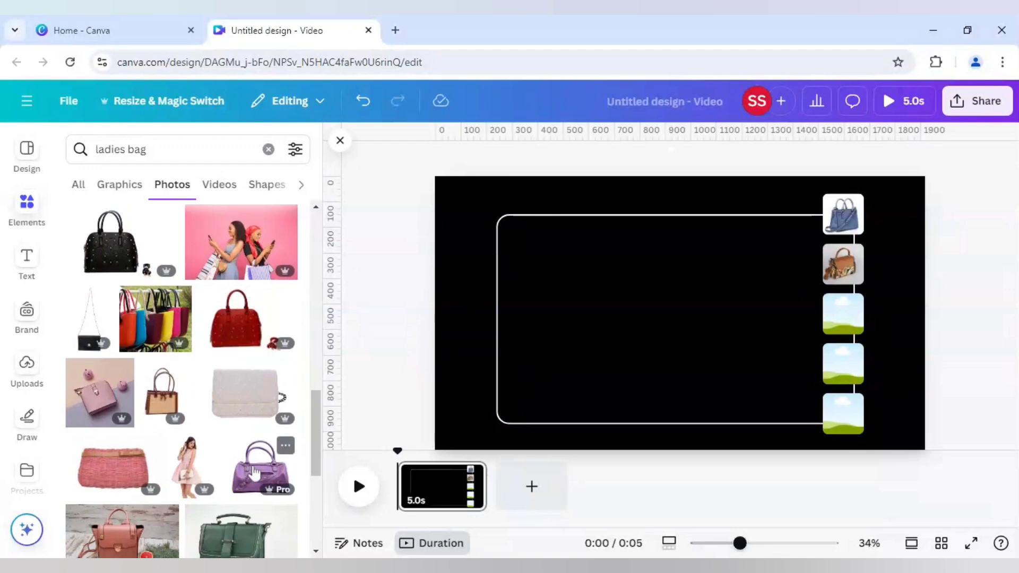
{"action": "left_click_drag", "start_coordinate": [245, 472], "coordinate": [834, 322]}
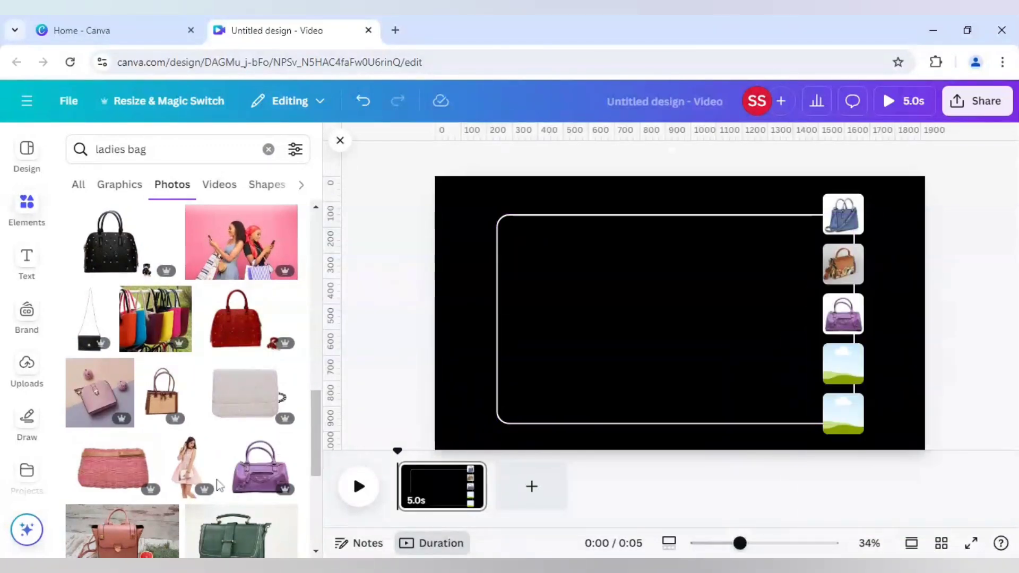
Step: Fill the fourth frame with the green handbag photo and shift the photo slightly right inside its crop to centre the bag
{"action": "scroll", "coordinate": [227, 480], "scroll_direction": "down", "scroll_amount": 2}
{"action": "left_click_drag", "start_coordinate": [228, 480], "coordinate": [843, 365]}
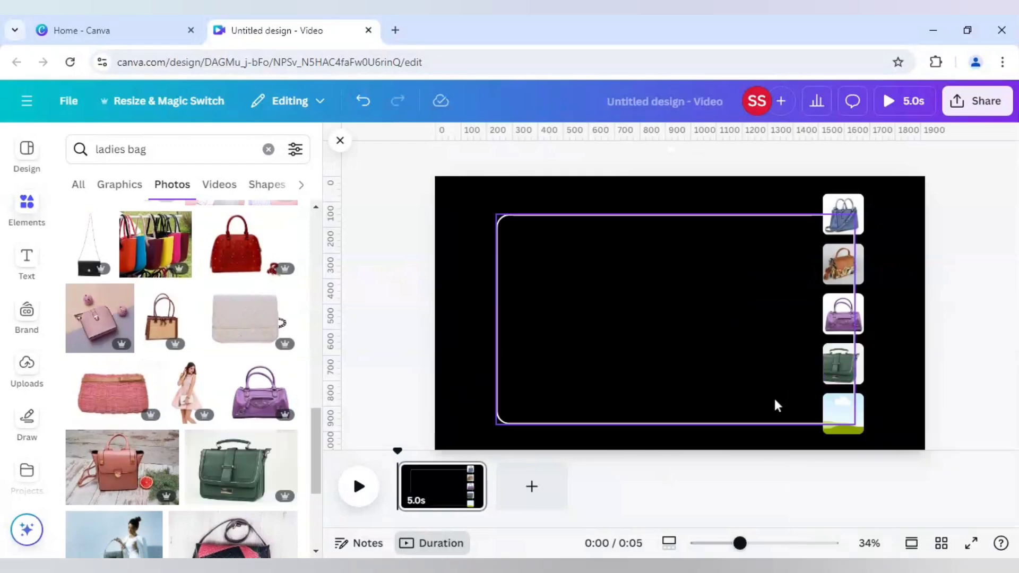
{"action": "left_click", "coordinate": [845, 372]}
{"action": "double_click", "coordinate": [845, 370]}
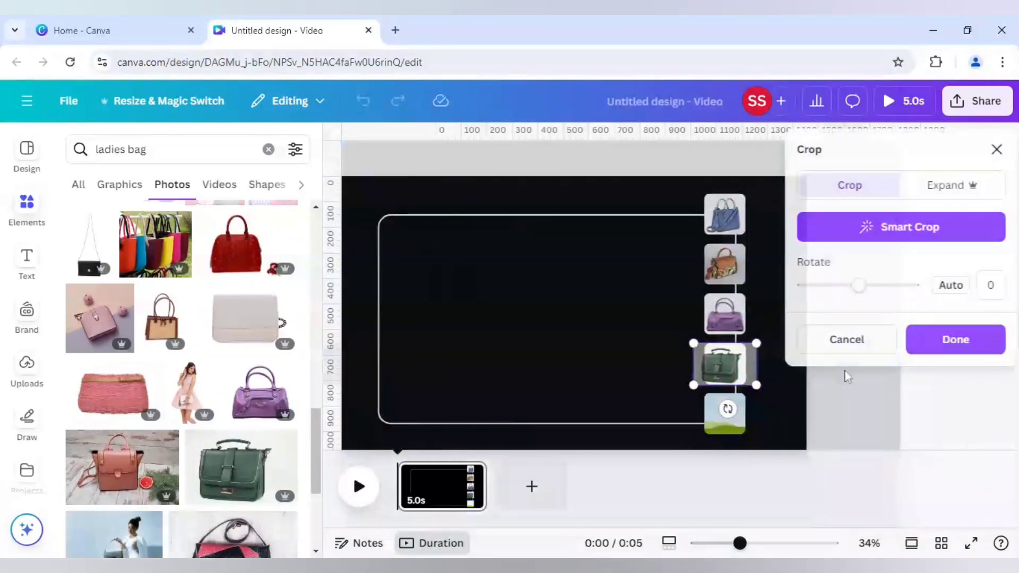
{"action": "left_click_drag", "start_coordinate": [739, 365], "coordinate": [740, 363]}
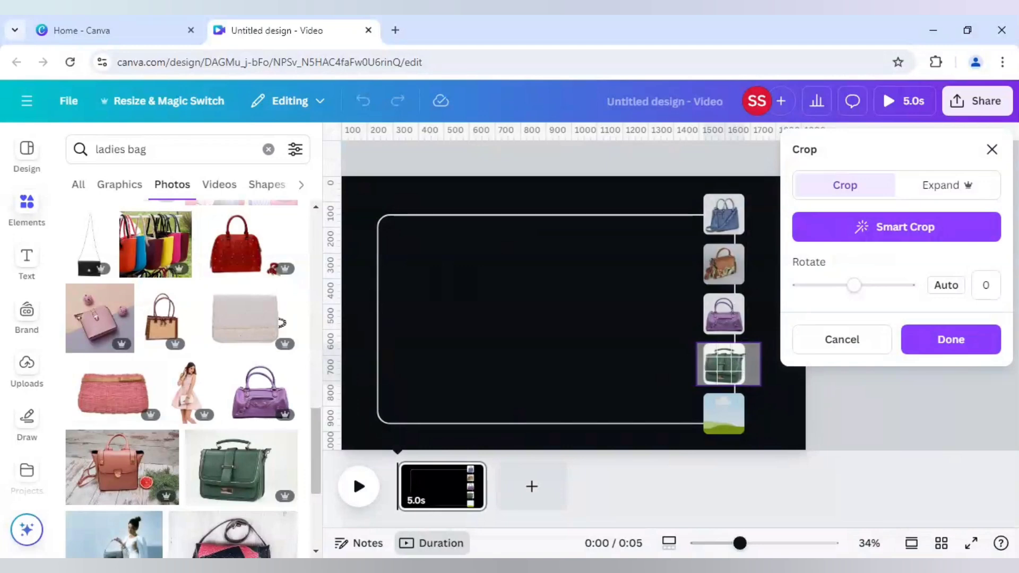
{"action": "left_click", "coordinate": [571, 381]}
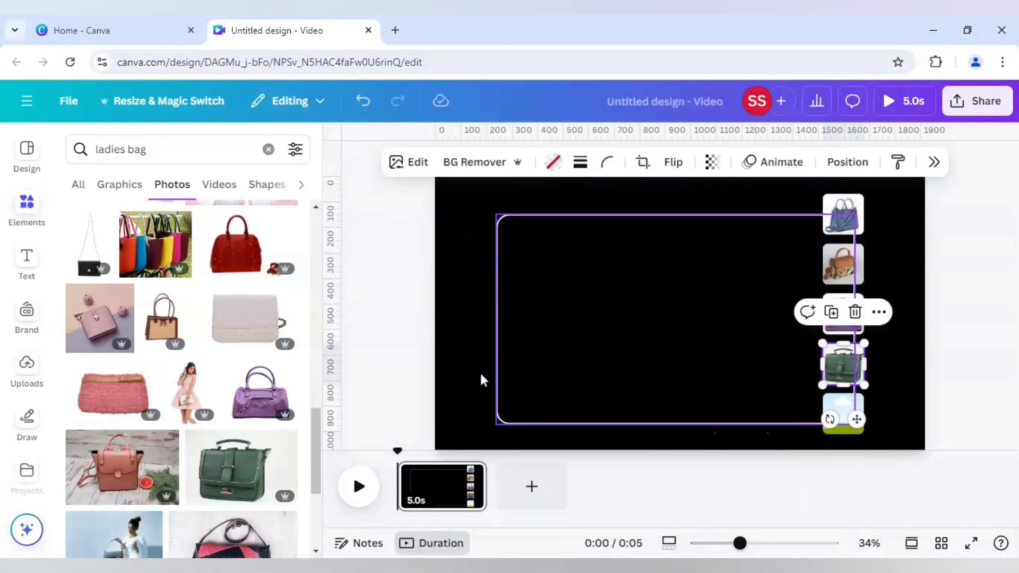
Step: Fill the fifth frame with the salmon-coloured handbag photo on the wooden background
{"action": "scroll", "coordinate": [227, 412], "scroll_direction": "up", "scroll_amount": 1}
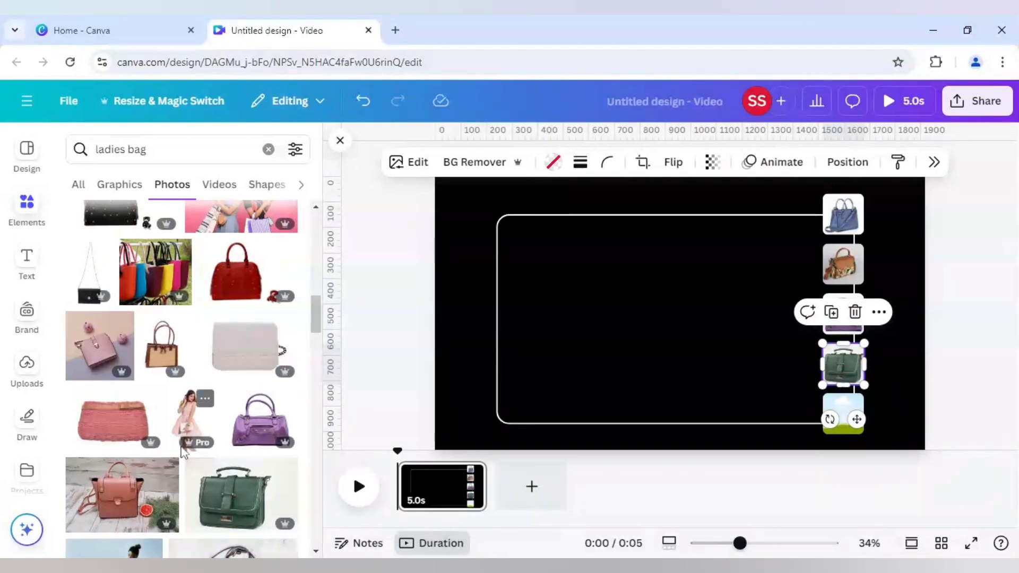
{"action": "left_click", "coordinate": [129, 503]}
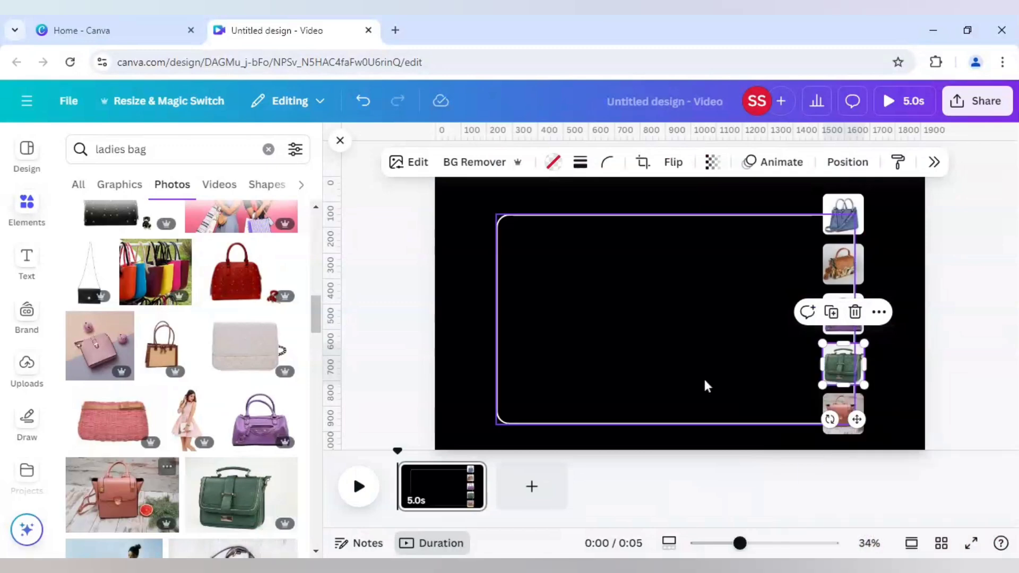
{"action": "left_click", "coordinate": [701, 377]}
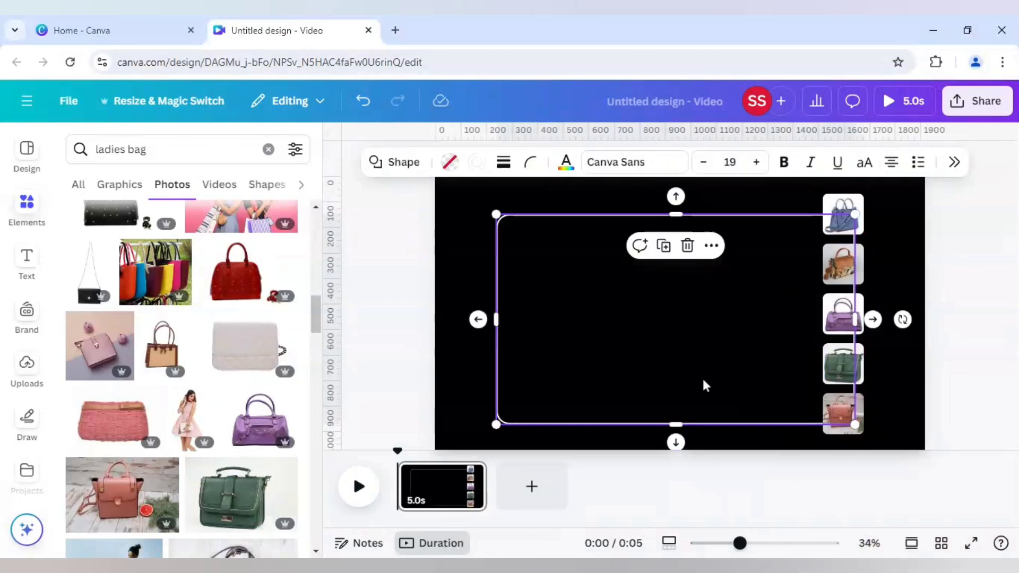
{"action": "left_click", "coordinate": [907, 407]}
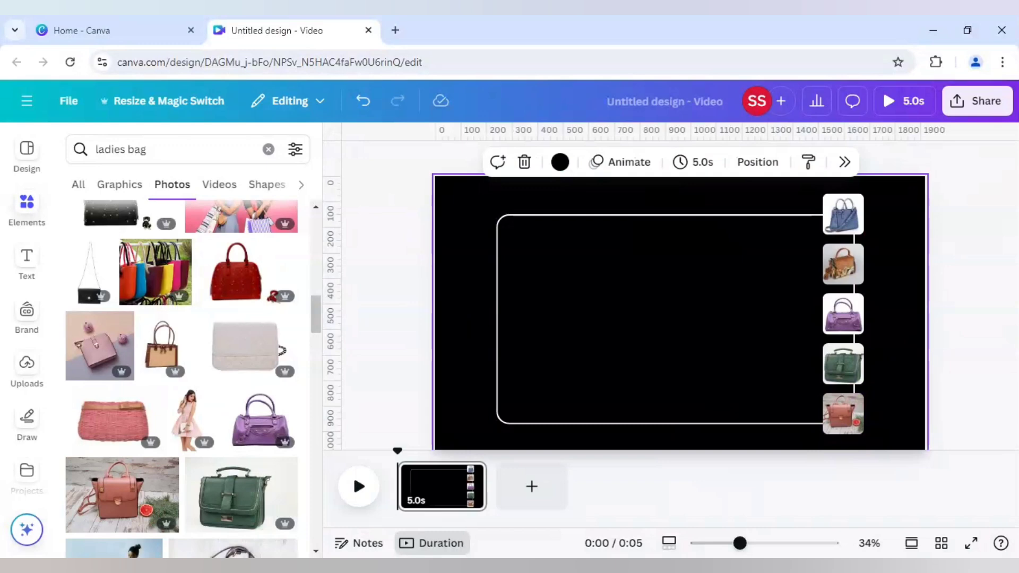
Step: Search the elements library for "neon arrow" and limit the results to graphics
{"action": "mouse_move", "coordinate": [477, 483]}
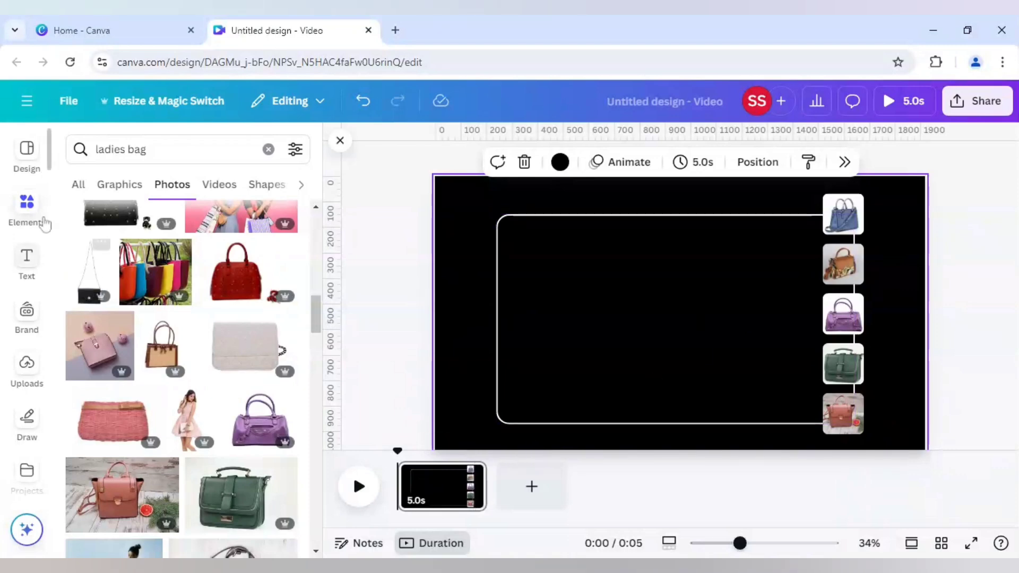
{"action": "left_click", "coordinate": [122, 149]}
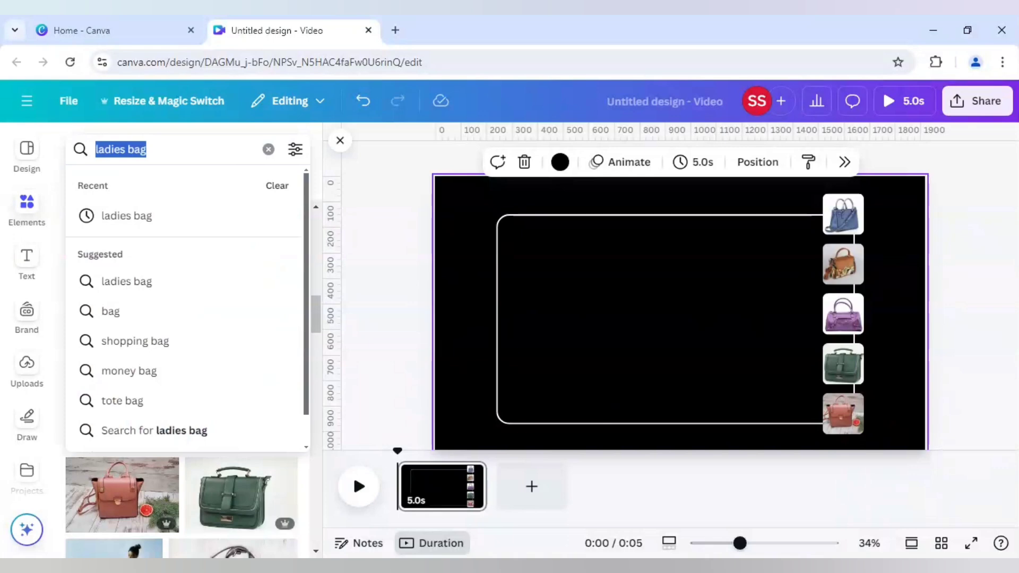
{"action": "type", "text": "neon"}
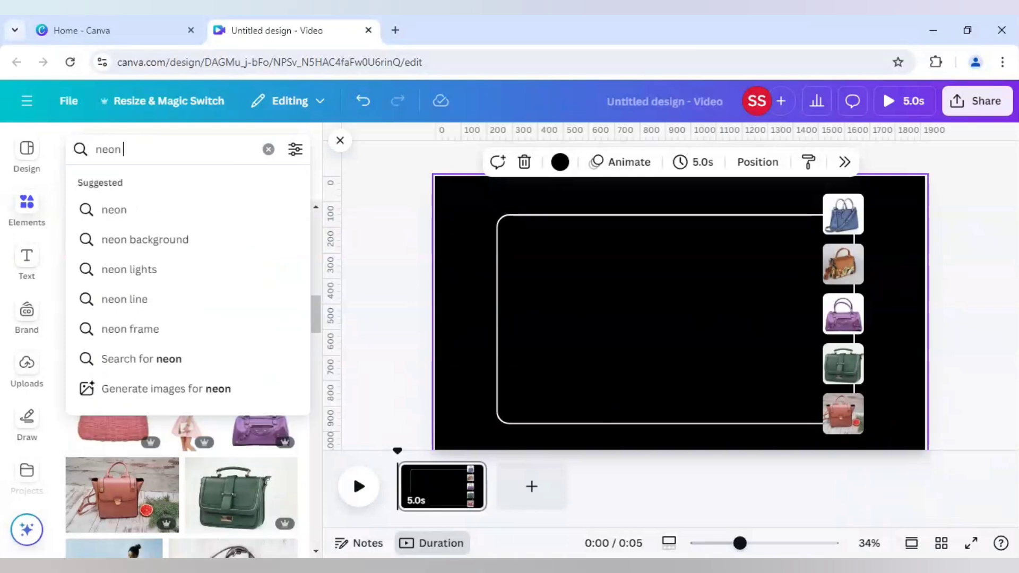
{"action": "type", "text": " arrow"}
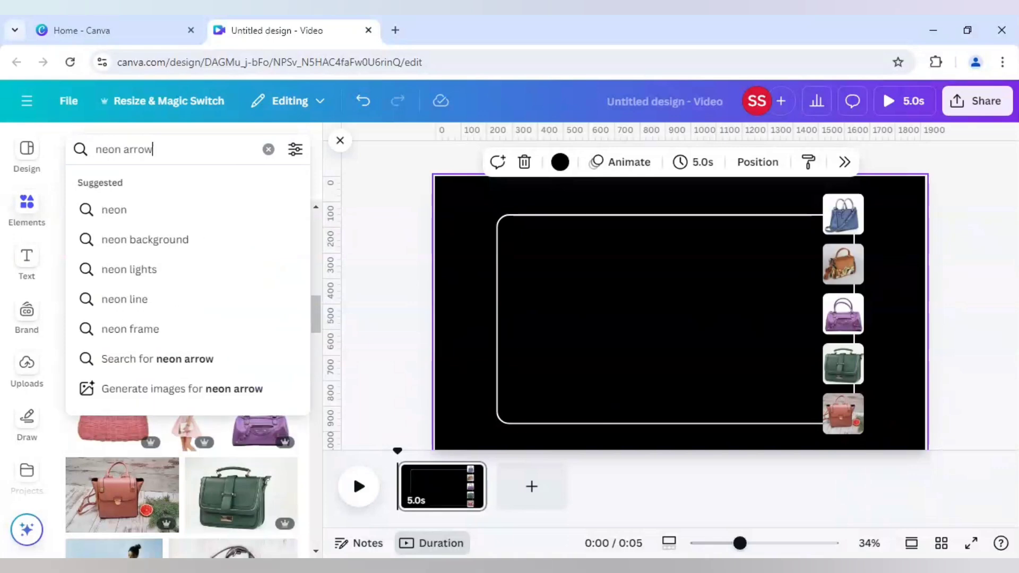
{"action": "key", "text": "Return"}
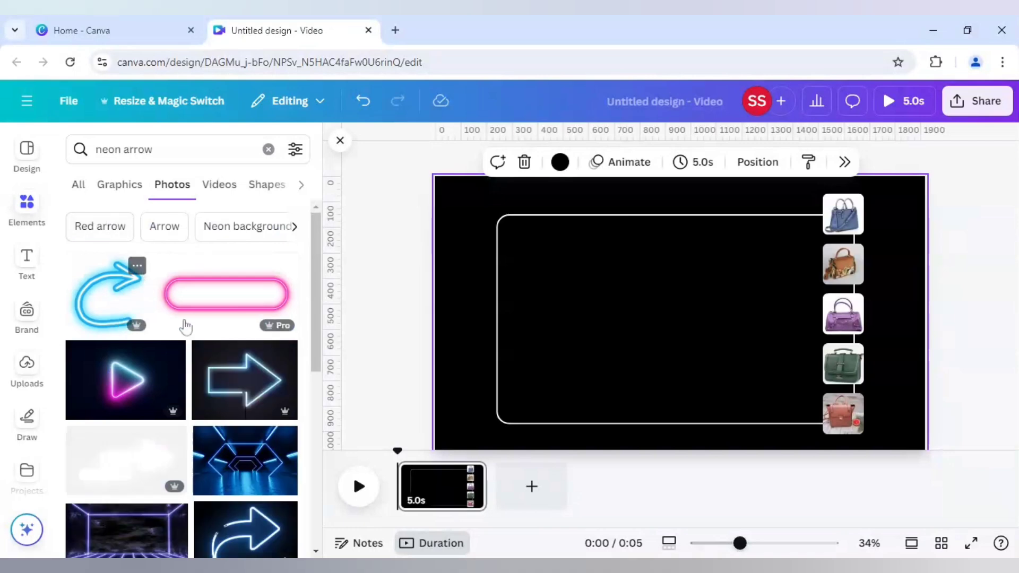
{"action": "left_click", "coordinate": [130, 191]}
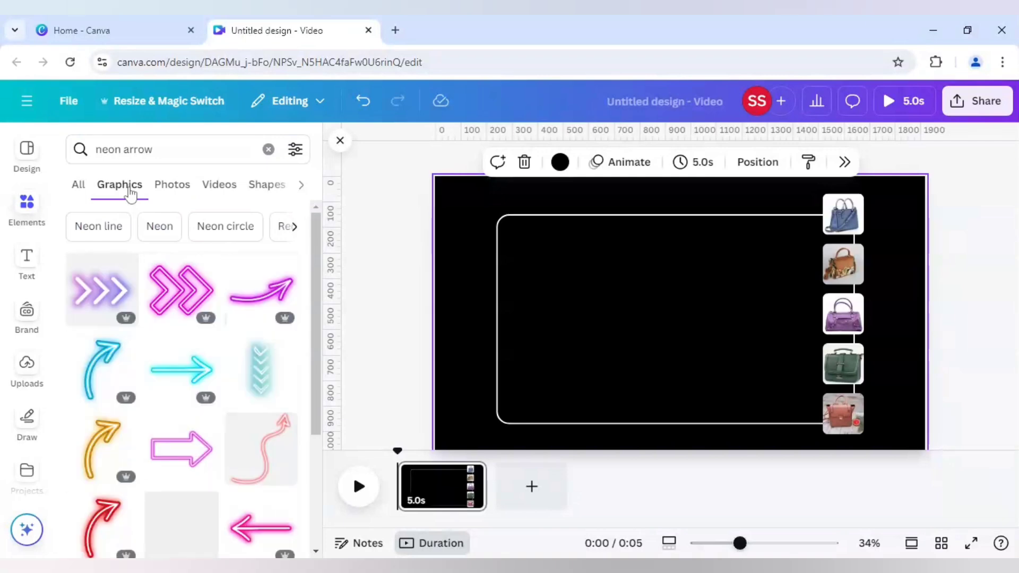
Step: Insert the purple neon triple-chevron graphic, shrink it, flip it horizontally and place it just right of the first handbag frame
{"action": "left_click", "coordinate": [113, 290]}
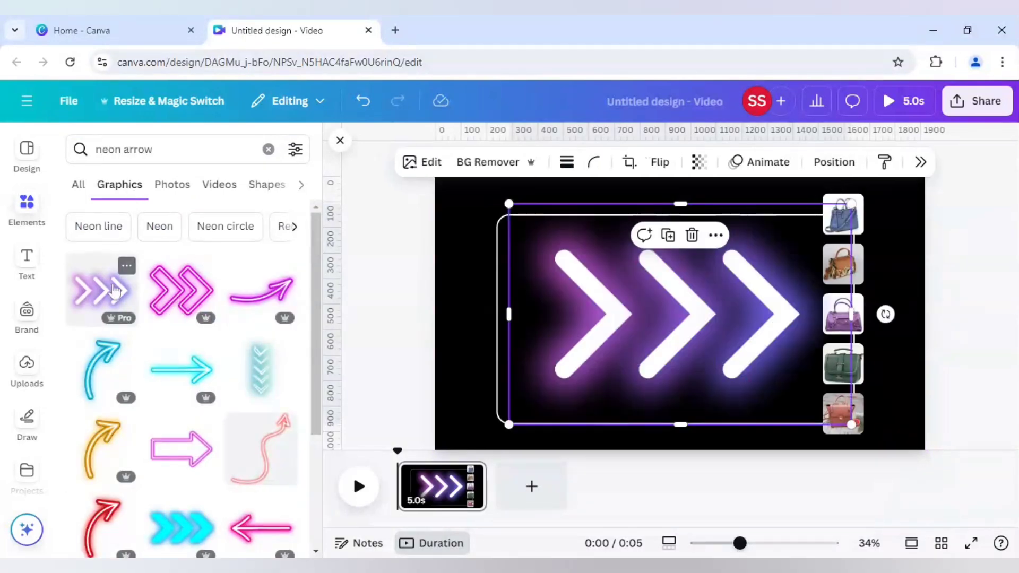
{"action": "left_click_drag", "start_coordinate": [509, 204], "coordinate": [802, 373]}
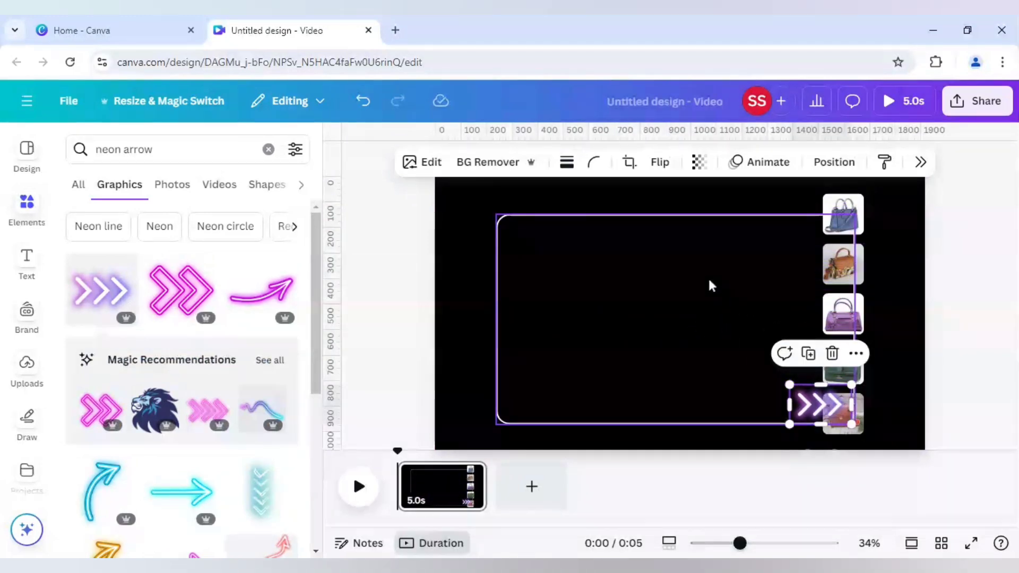
{"action": "left_click", "coordinate": [660, 162]}
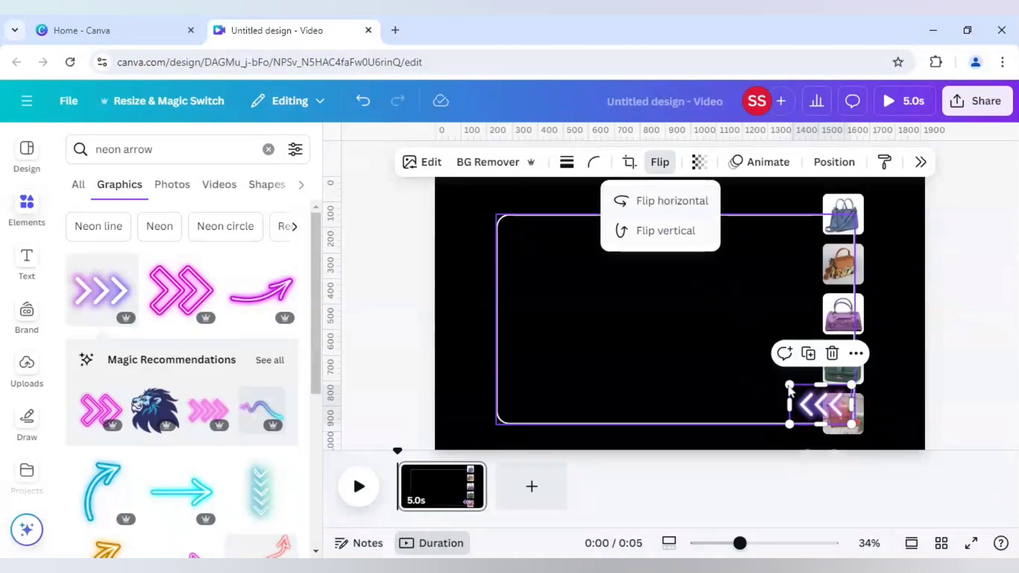
{"action": "left_click", "coordinate": [667, 200]}
{"action": "left_click_drag", "start_coordinate": [809, 401], "coordinate": [897, 214]}
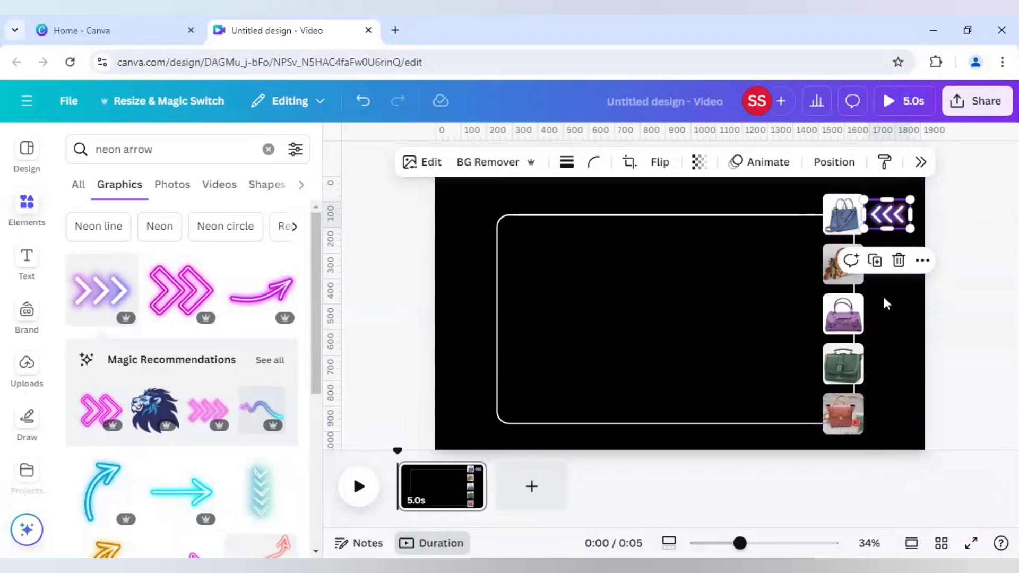
{"action": "left_click", "coordinate": [470, 313]}
Step: Insert the pink neon double-chevron graphic and scale it down over the left edge of the outlined rectangle
{"action": "left_click", "coordinate": [178, 304]}
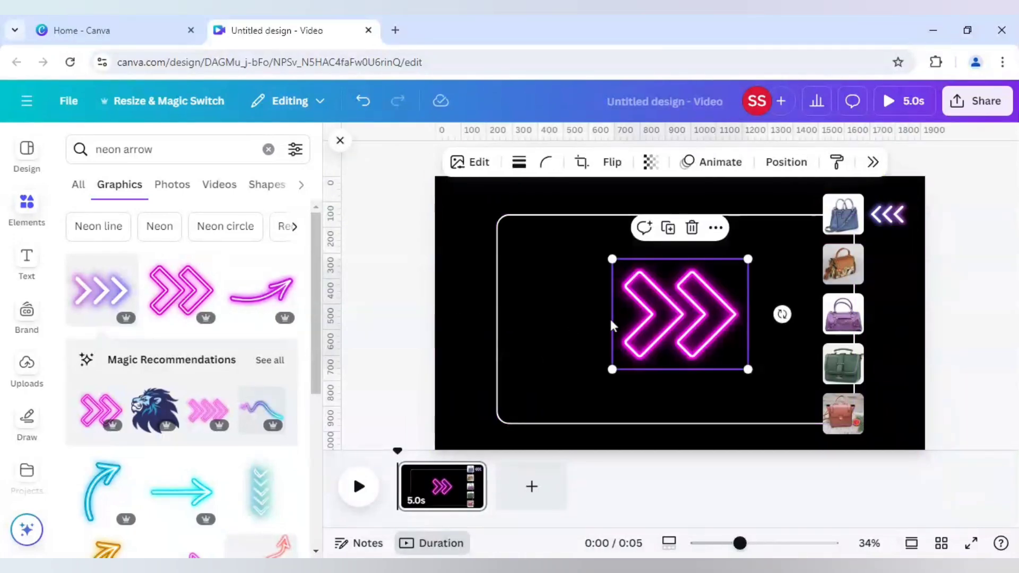
{"action": "left_click_drag", "start_coordinate": [613, 313], "coordinate": [474, 308]}
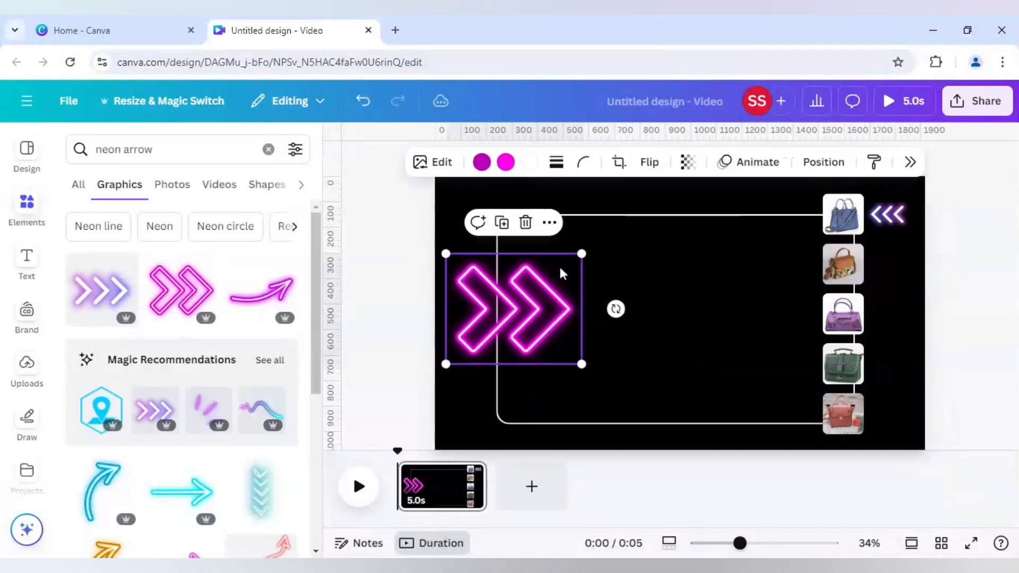
{"action": "left_click_drag", "start_coordinate": [583, 254], "coordinate": [545, 285]}
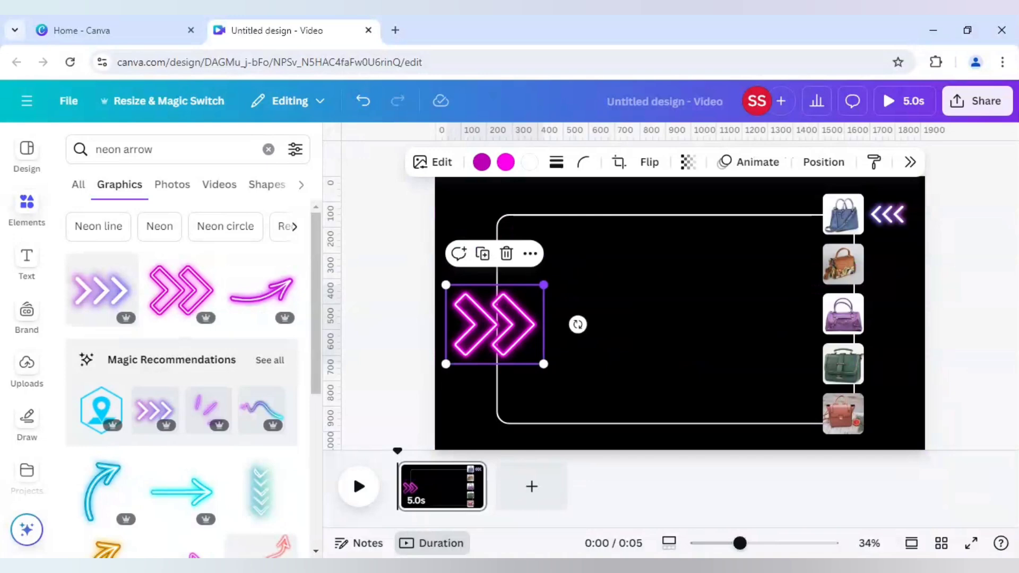
{"action": "left_click_drag", "start_coordinate": [545, 285], "coordinate": [543, 287]}
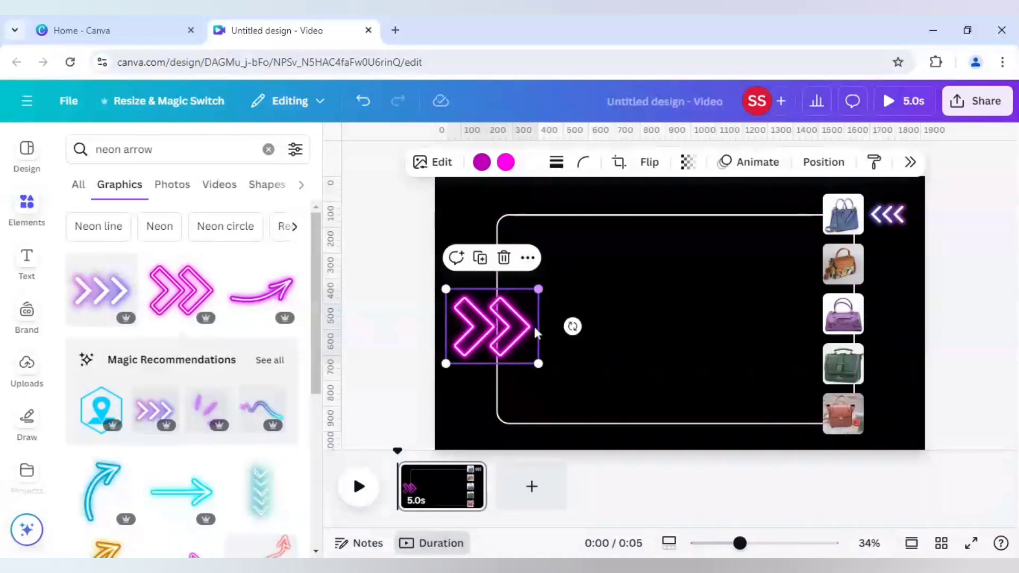
Step: Duplicate the pink double arrow, move the copy toward the right side of the rectangle and flip it horizontally
{"action": "left_click", "coordinate": [481, 259]}
{"action": "left_click_drag", "start_coordinate": [499, 326], "coordinate": [748, 315]}
{"action": "left_click", "coordinate": [650, 162]}
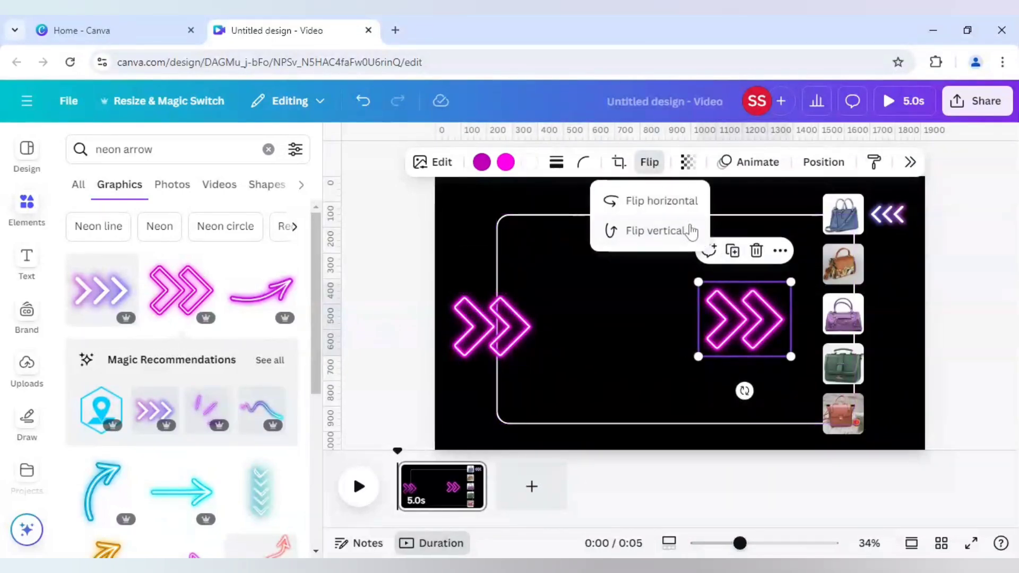
{"action": "left_click", "coordinate": [655, 201]}
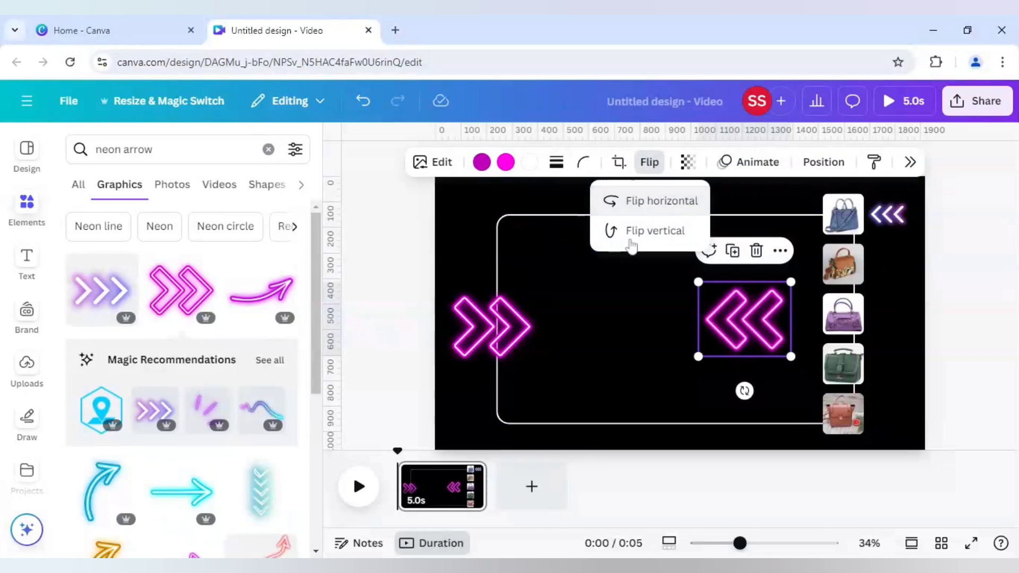
{"action": "left_click", "coordinate": [457, 256]}
{"action": "left_click", "coordinate": [457, 256]}
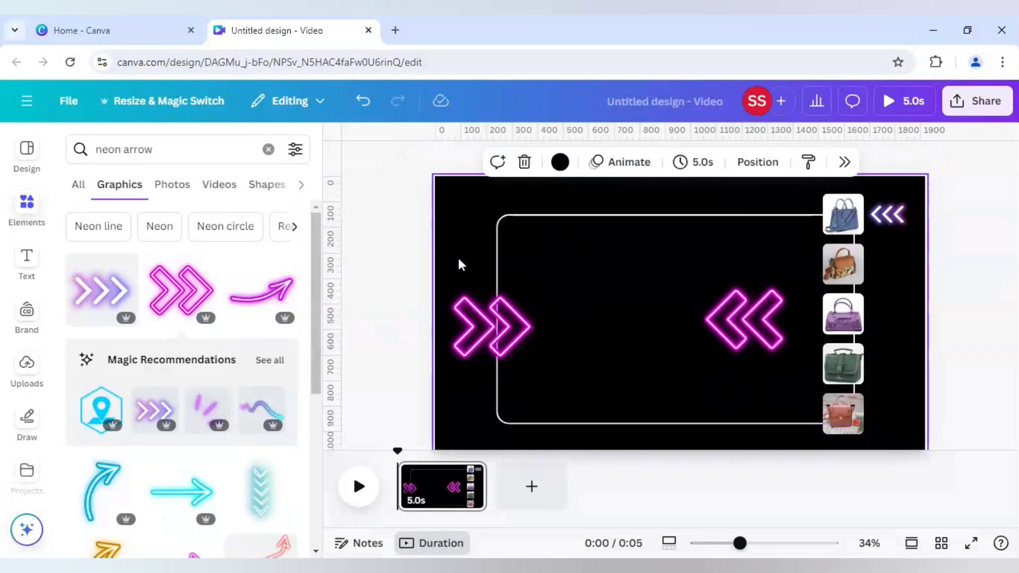
Step: Place an enlarged copy of the blue handbag photo between the two pink arrows, matching the outlined rectangle's height
{"action": "left_click", "coordinate": [842, 230]}
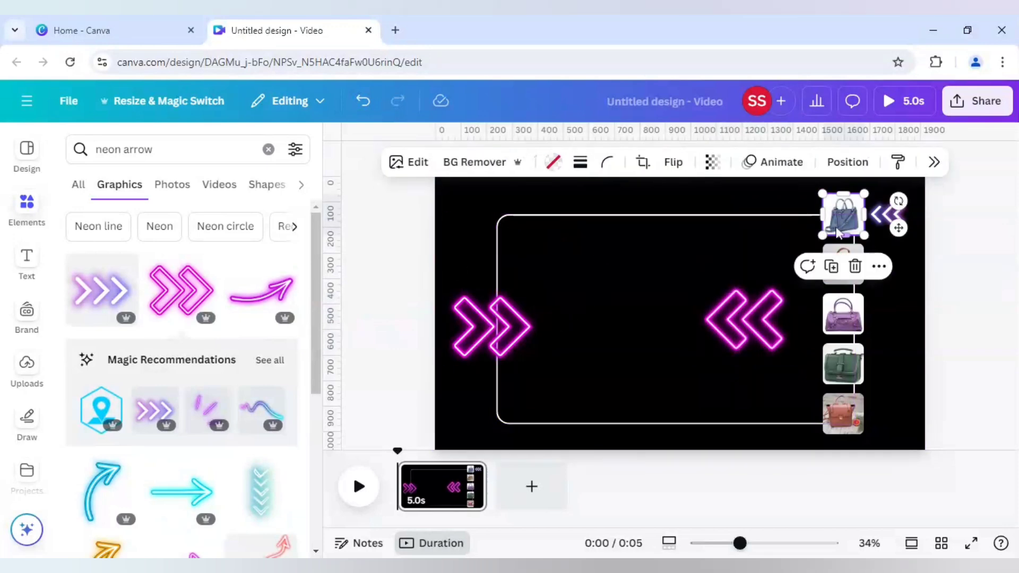
{"action": "left_click_drag", "start_coordinate": [838, 231], "coordinate": [769, 407]}
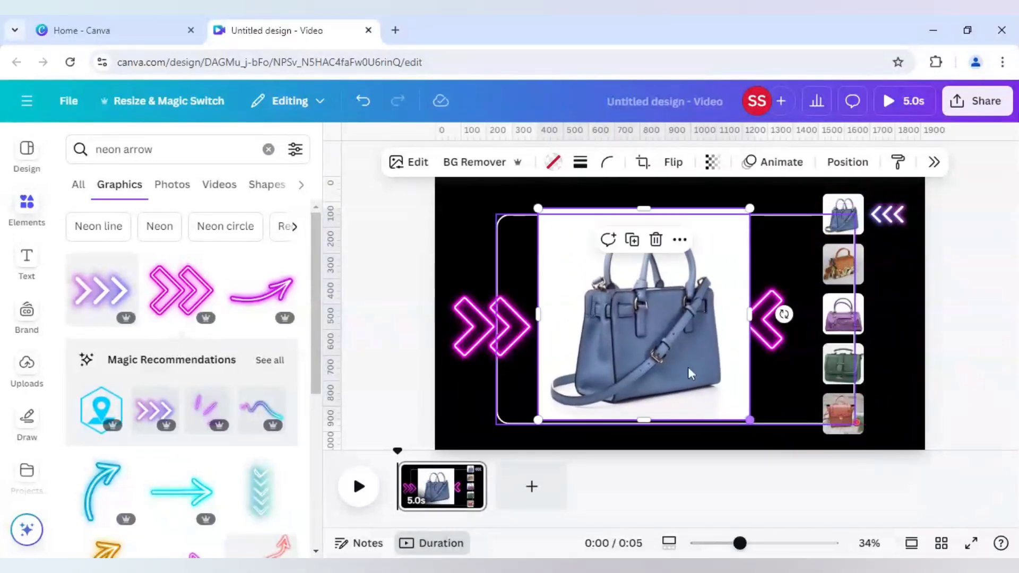
{"action": "left_click_drag", "start_coordinate": [669, 353], "coordinate": [649, 357]}
Step: Move the two pink double arrows outward to opposite sides of the large blue handbag photo
{"action": "left_click", "coordinate": [767, 339]}
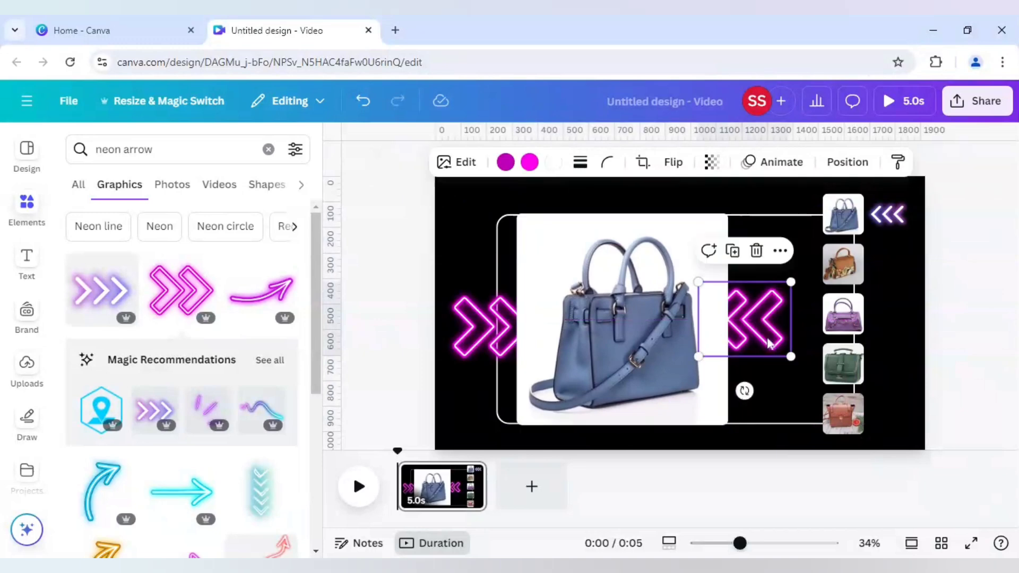
{"action": "left_click_drag", "start_coordinate": [765, 332], "coordinate": [786, 333]}
{"action": "left_click", "coordinate": [476, 327]}
{"action": "left_click_drag", "start_coordinate": [476, 327], "coordinate": [461, 326]}
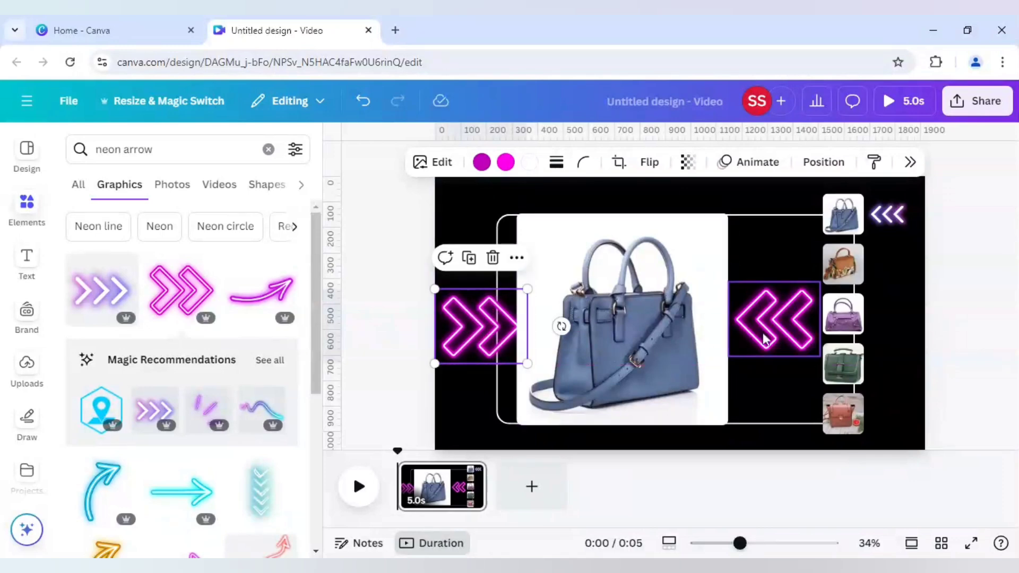
Step: Scale both pink double arrows down together and place them close beside the left and right edges of the large photo
{"action": "left_click", "coordinate": [802, 313], "text": "shift"}
{"action": "left_click_drag", "start_coordinate": [819, 283], "coordinate": [764, 317]}
{"action": "left_click_drag", "start_coordinate": [654, 323], "coordinate": [660, 316]}
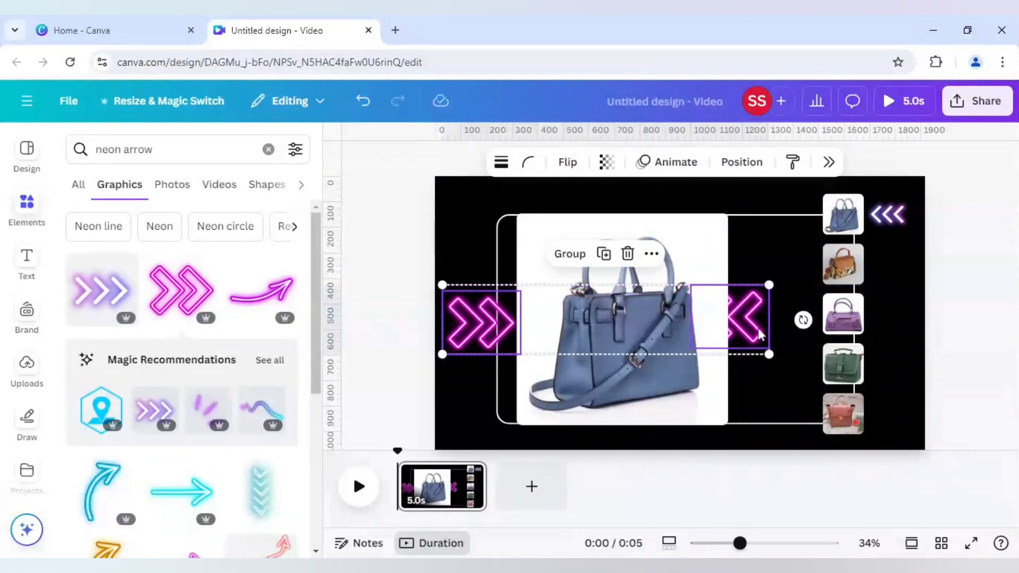
{"action": "left_click_drag", "start_coordinate": [742, 326], "coordinate": [771, 319]}
{"action": "left_click", "coordinate": [754, 328]}
{"action": "left_click", "coordinate": [753, 328]}
{"action": "left_click", "coordinate": [487, 322]}
{"action": "left_click_drag", "start_coordinate": [487, 323], "coordinate": [457, 322]}
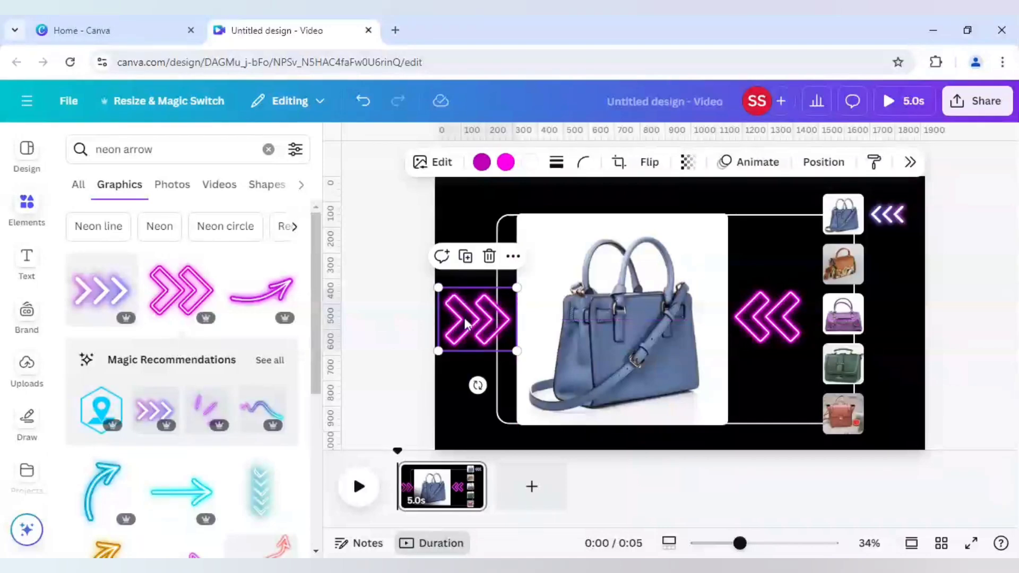
Step: Add horizontal guides along the large photo's top and bottom edges and vertical guides at 319 and 1149 along its sides
{"action": "left_click", "coordinate": [588, 273]}
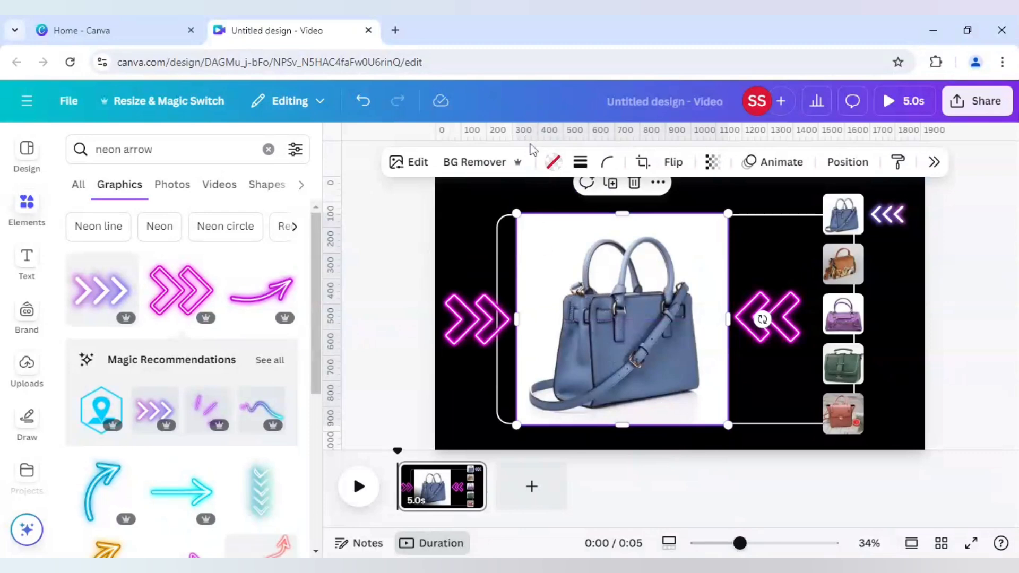
{"action": "left_click_drag", "start_coordinate": [535, 137], "coordinate": [526, 211]}
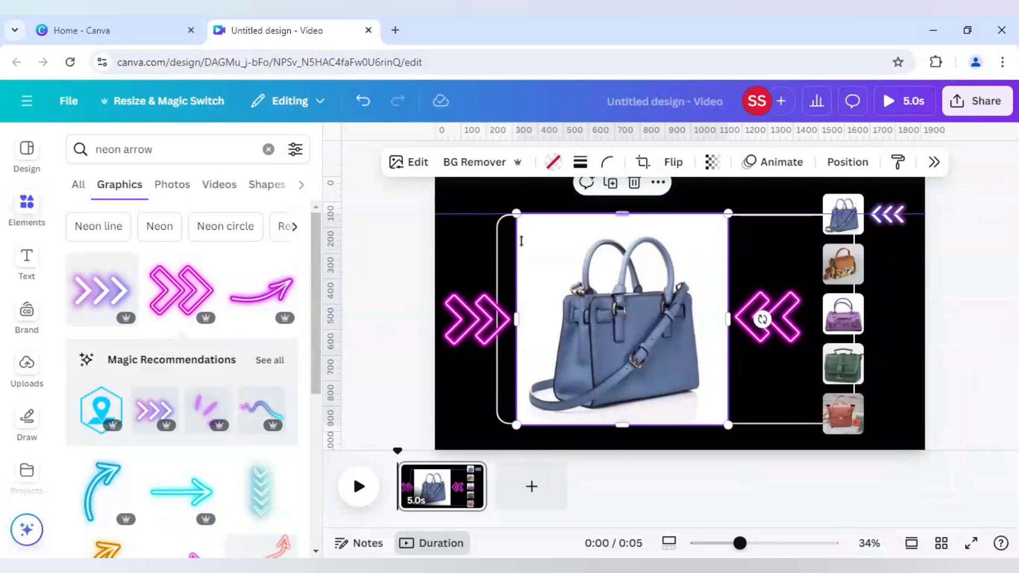
{"action": "left_click_drag", "start_coordinate": [491, 134], "coordinate": [510, 425]}
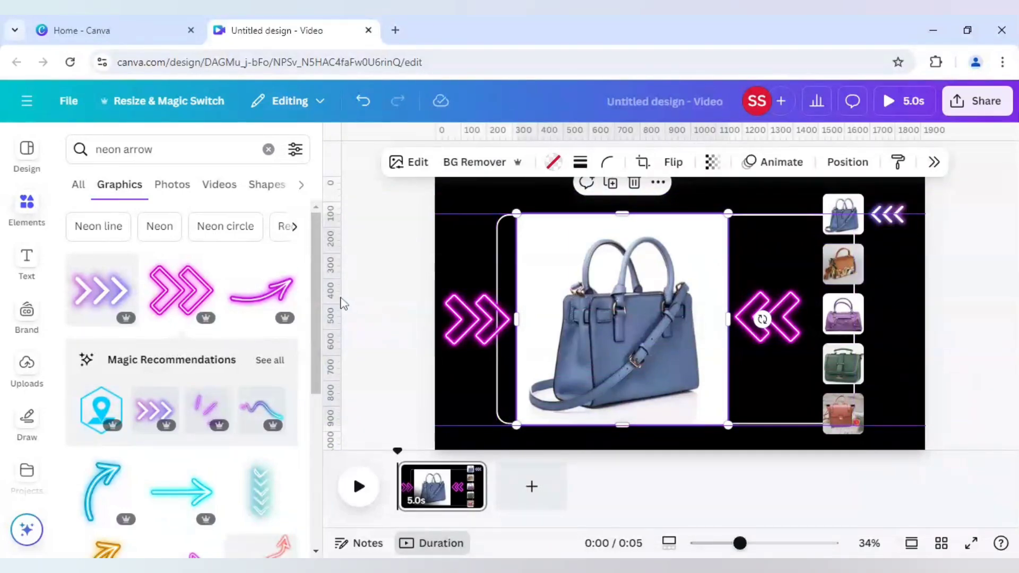
{"action": "left_click_drag", "start_coordinate": [453, 301], "coordinate": [517, 303]}
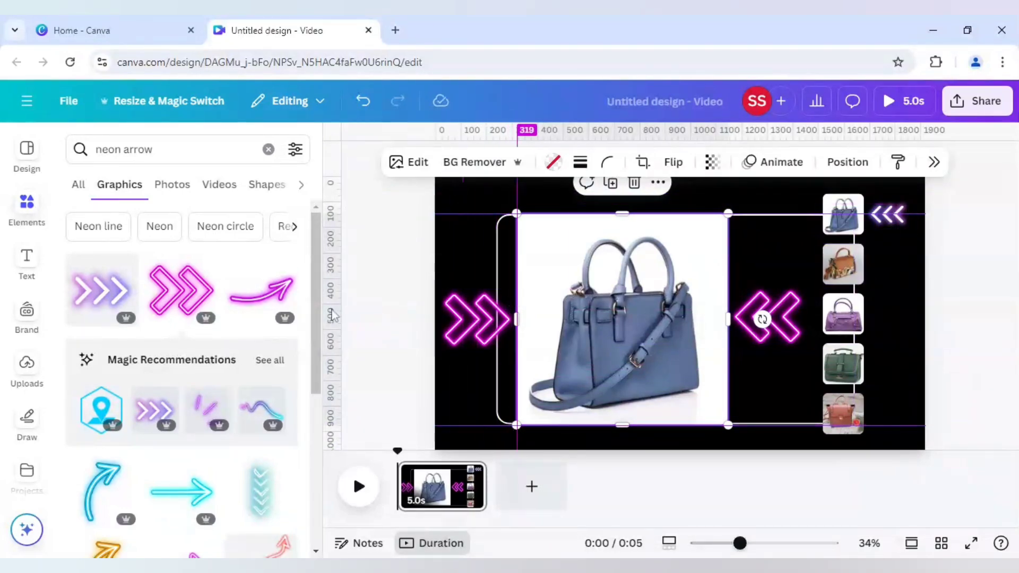
{"action": "left_click_drag", "start_coordinate": [333, 313], "coordinate": [725, 319]}
Step: Duplicate the finished page four times to make five identical 5.0s pages
{"action": "mouse_move", "coordinate": [471, 479]}
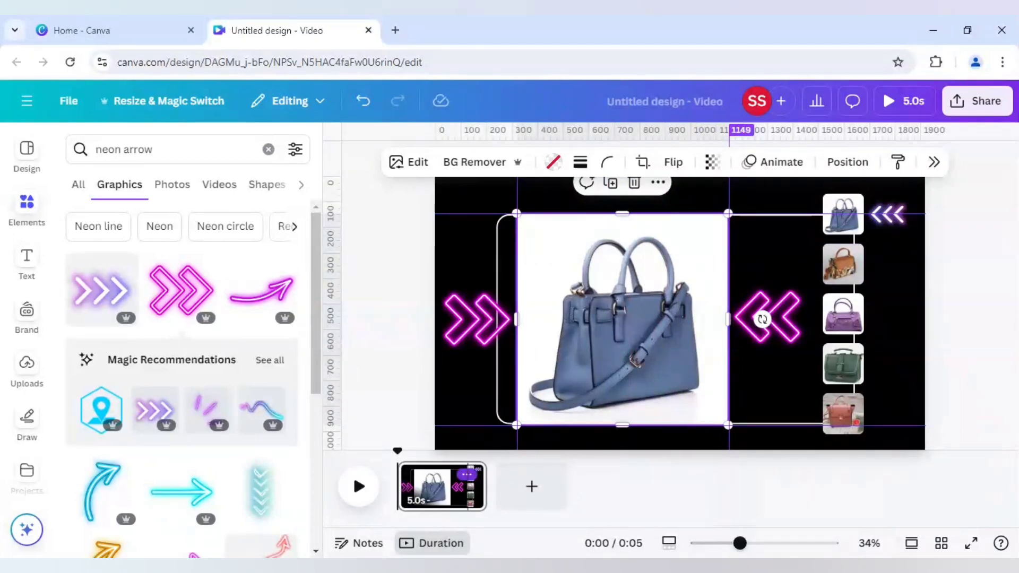
{"action": "left_click", "coordinate": [467, 474]}
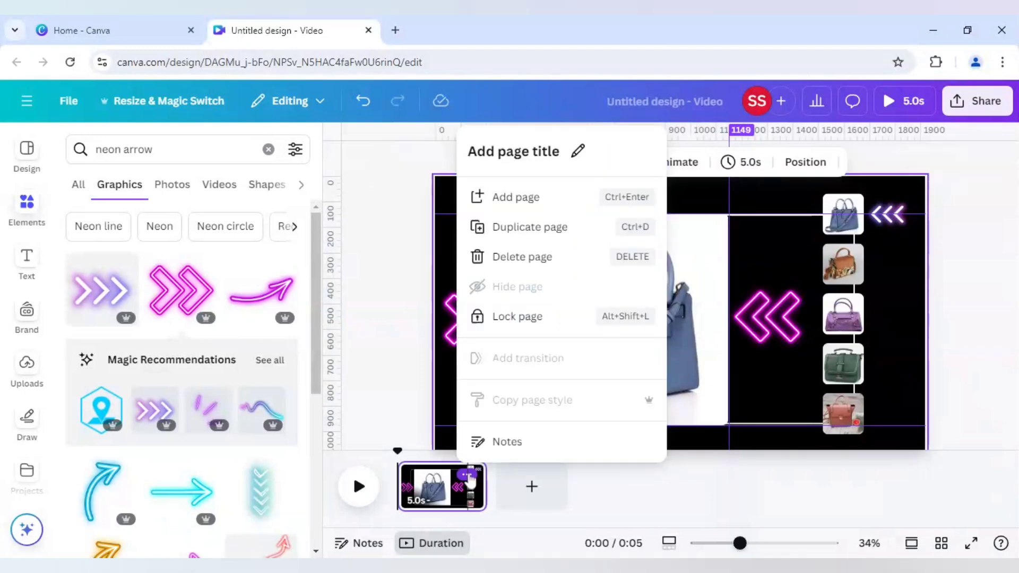
{"action": "left_click", "coordinate": [541, 241]}
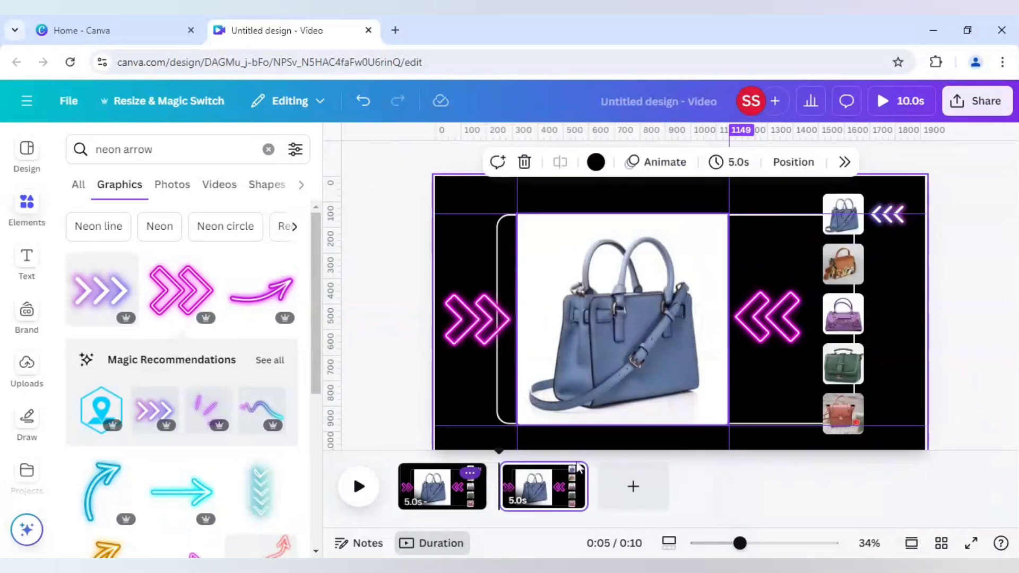
{"action": "left_click", "coordinate": [569, 475]}
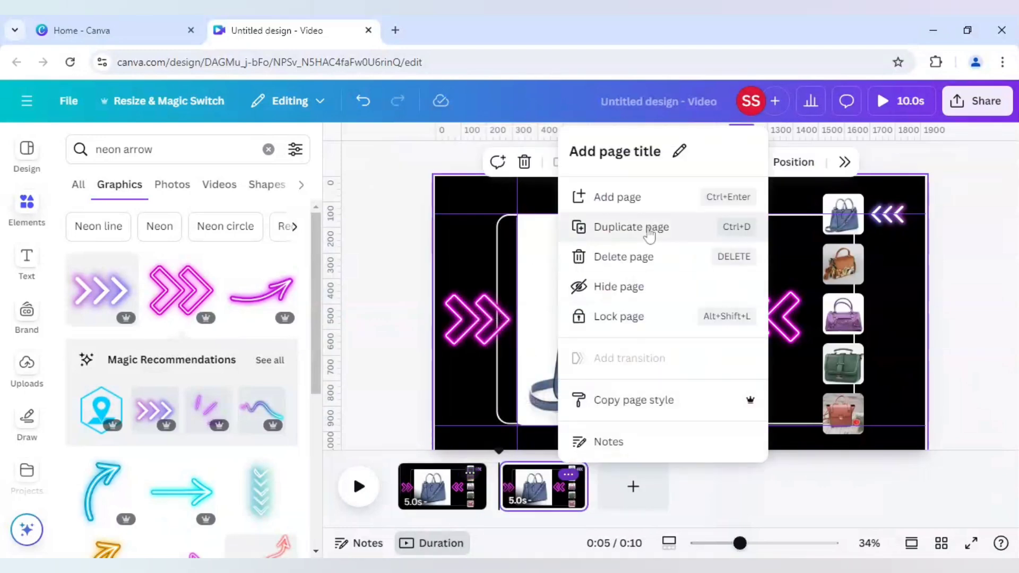
{"action": "left_click", "coordinate": [649, 233]}
{"action": "left_click", "coordinate": [674, 475]}
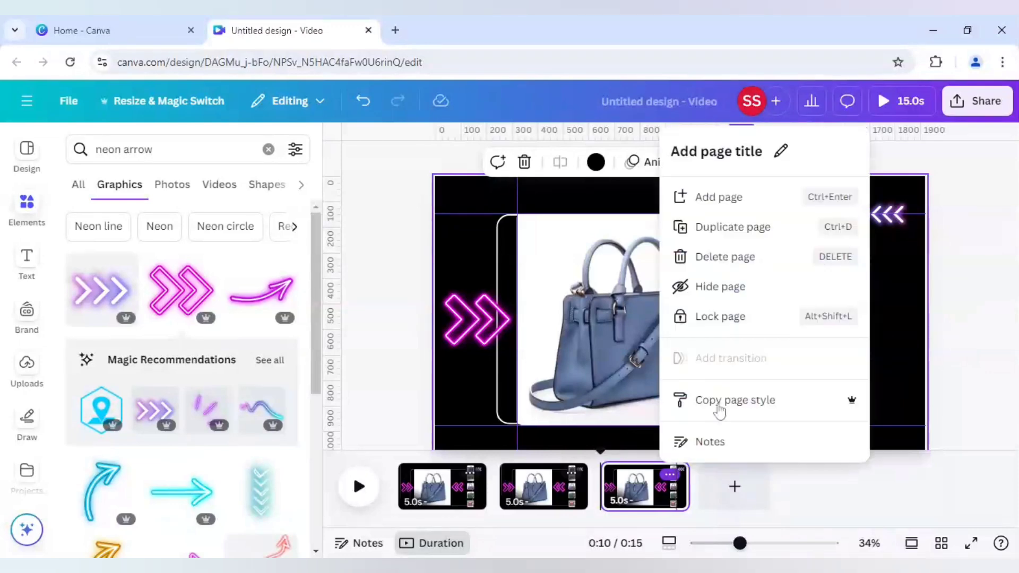
{"action": "left_click", "coordinate": [744, 232]}
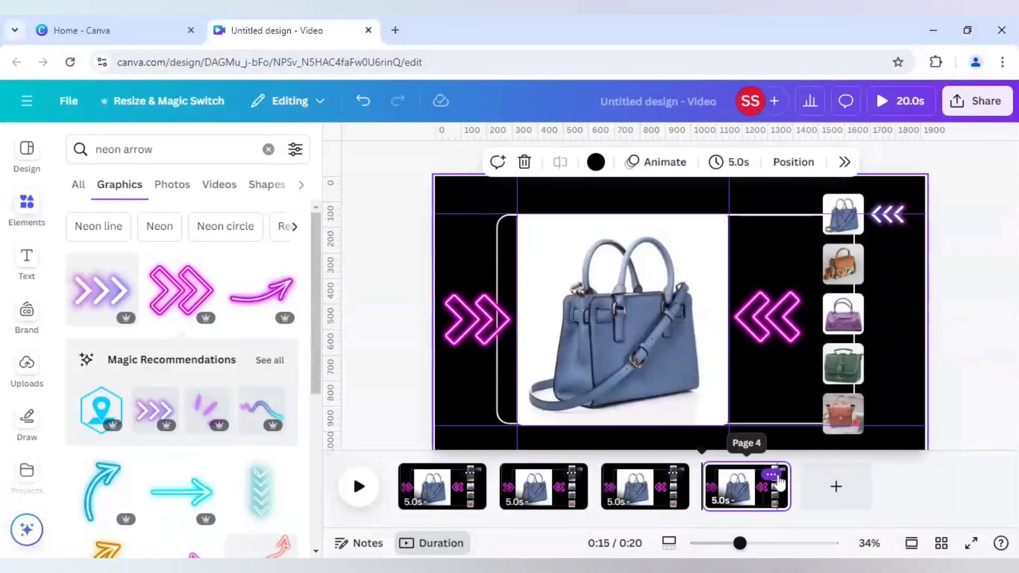
{"action": "left_click", "coordinate": [771, 474]}
{"action": "key", "text": "ctrl+d"}
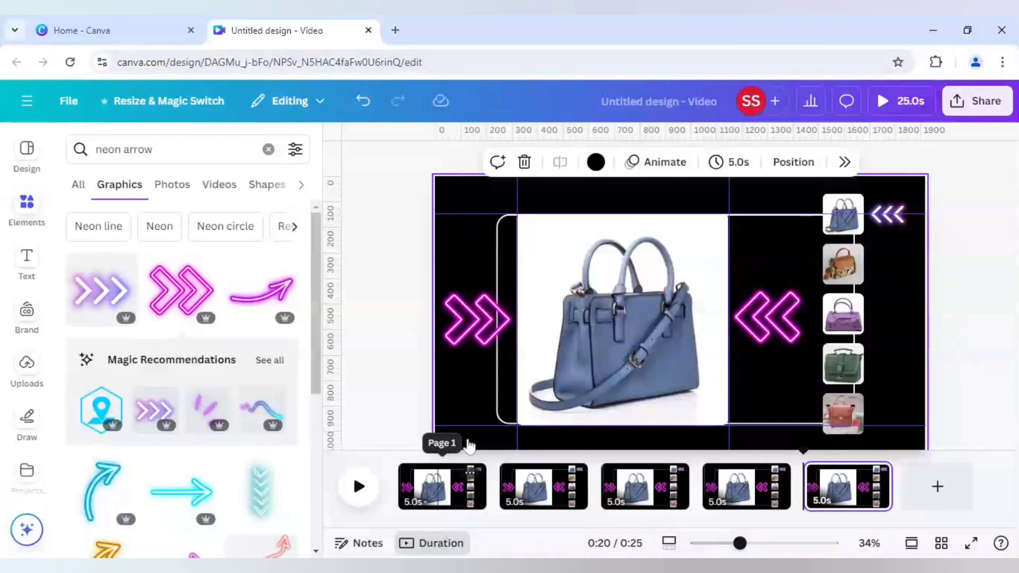
Step: Recolour the last page's left double arrow from purple and pink to the blue bag's medium blue, applying the purple replacement across all pages
{"action": "left_click", "coordinate": [493, 320]}
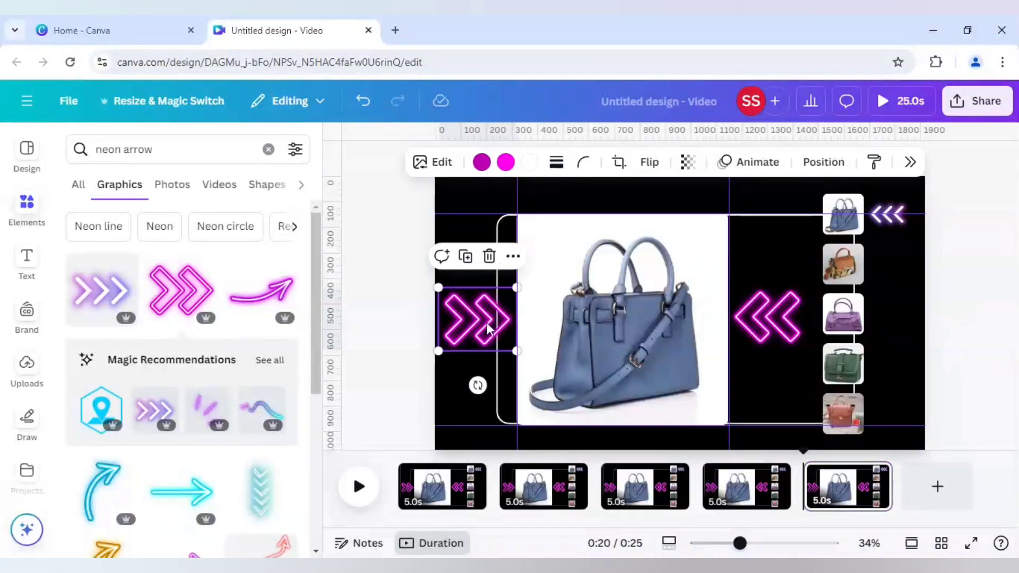
{"action": "left_click", "coordinate": [487, 166]}
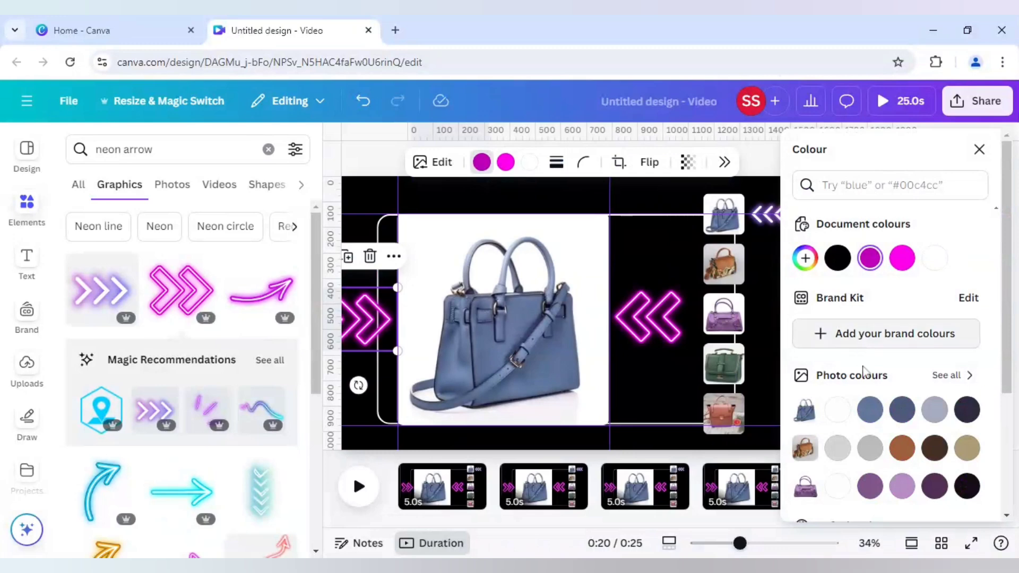
{"action": "left_click", "coordinate": [869, 412]}
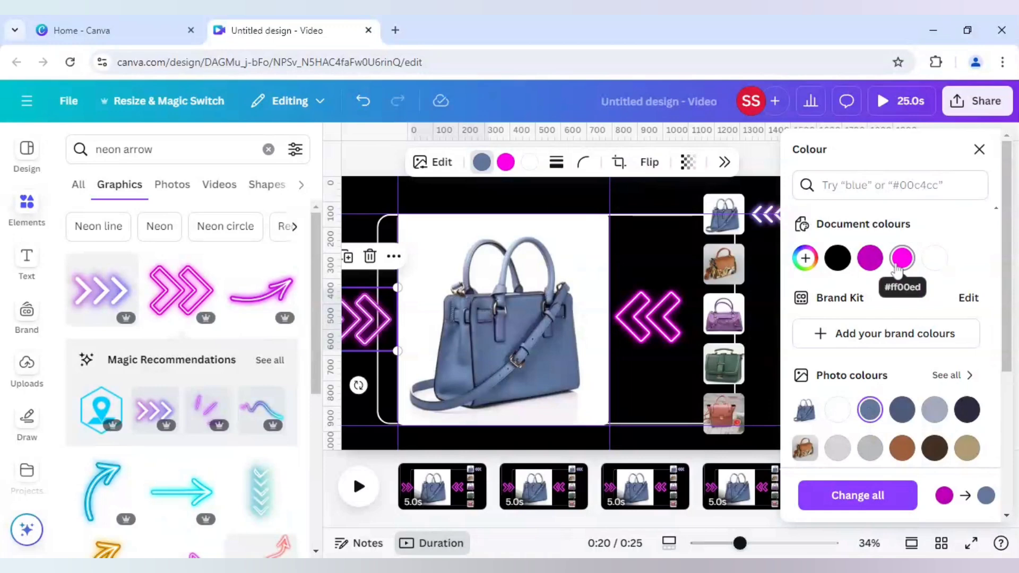
{"action": "left_click", "coordinate": [878, 498]}
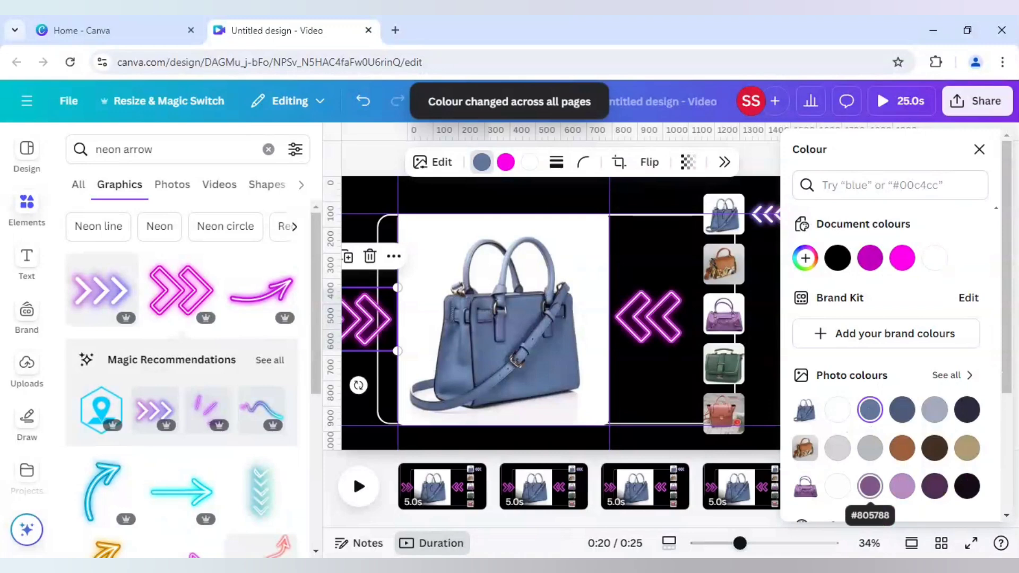
{"action": "left_click", "coordinate": [506, 162]}
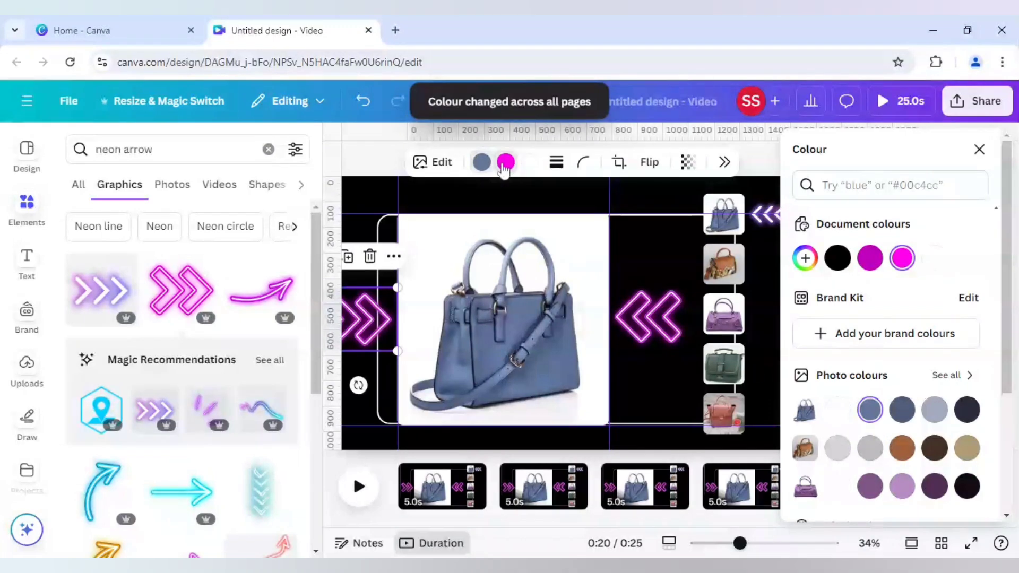
{"action": "left_click", "coordinate": [869, 413]}
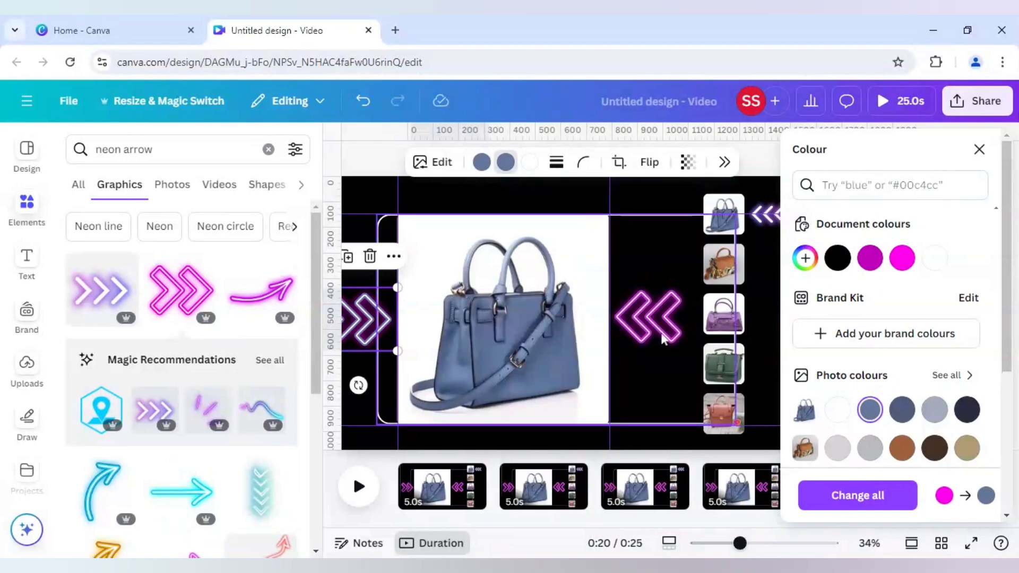
Step: Try medium blue for the left arrow's white part and darker blue for its first colour, restoring white and medium blue
{"action": "left_click", "coordinate": [529, 162]}
{"action": "left_click", "coordinate": [870, 411]}
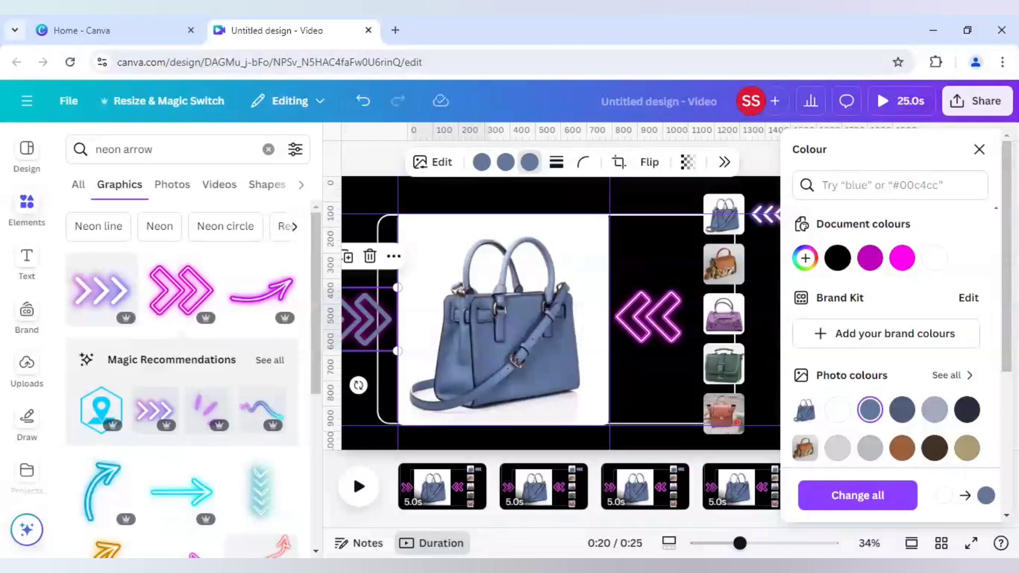
{"action": "left_click", "coordinate": [844, 413]}
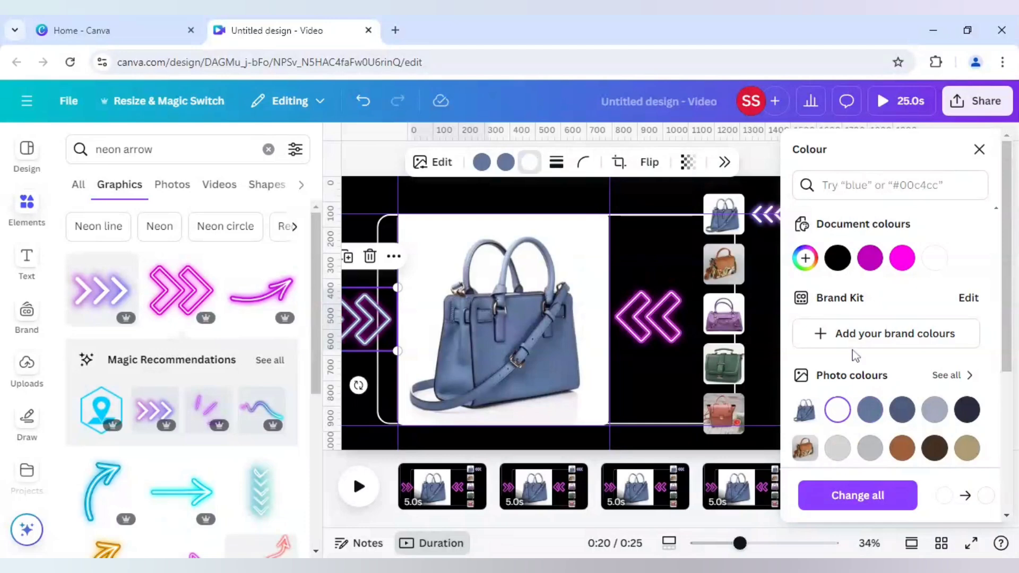
{"action": "left_click", "coordinate": [488, 168]}
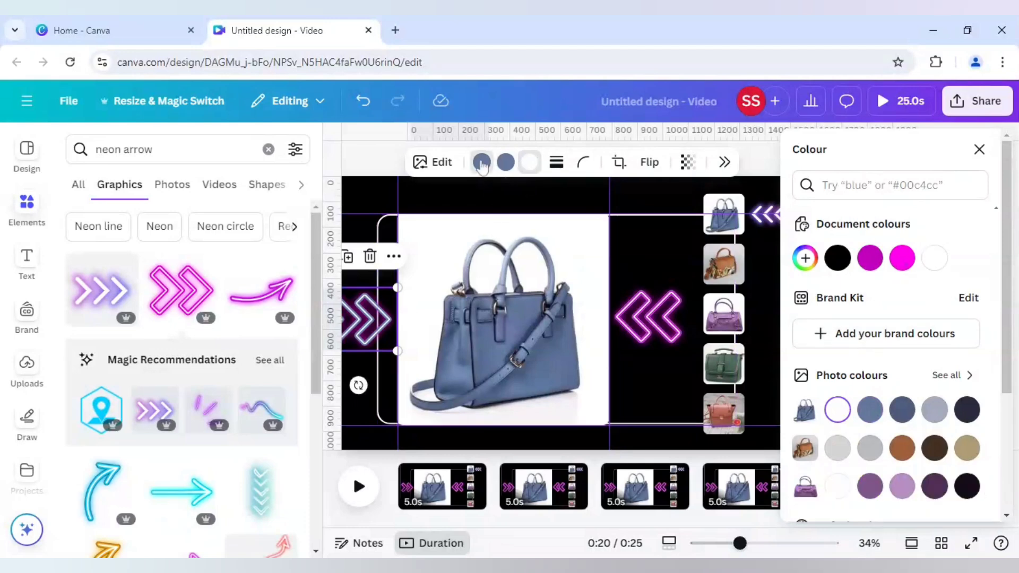
{"action": "left_click", "coordinate": [902, 411]}
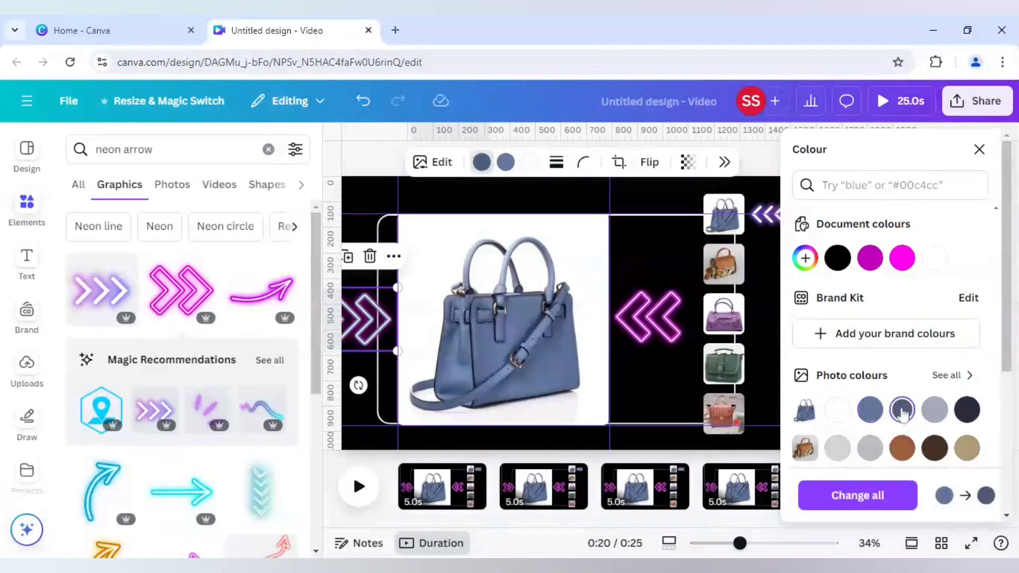
{"action": "left_click", "coordinate": [865, 413]}
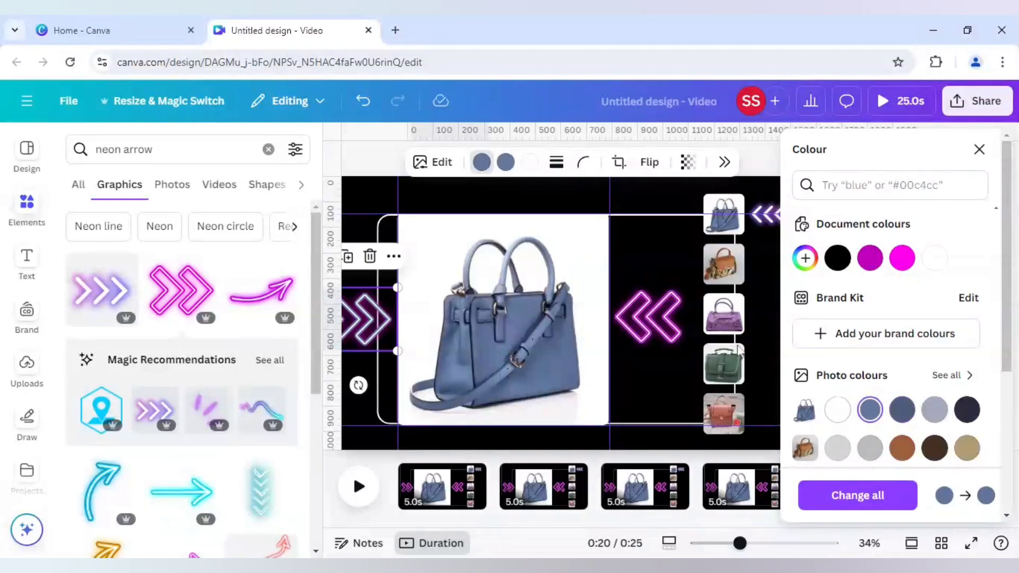
Step: Recolour the pink of the last page's right double arrow with the same medium blue from the blue bag's photo colours
{"action": "left_click", "coordinate": [670, 339]}
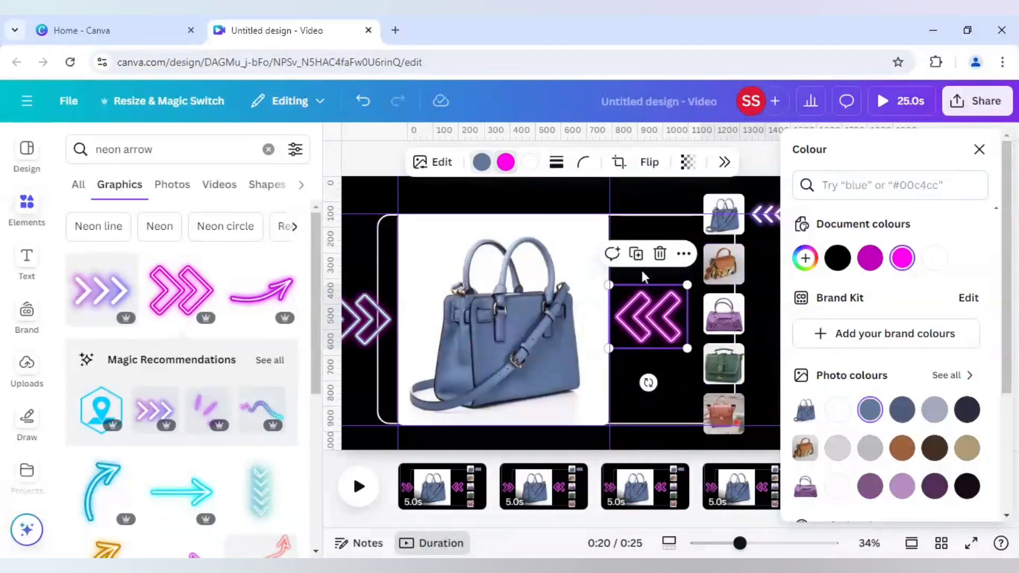
{"action": "left_click", "coordinate": [876, 421]}
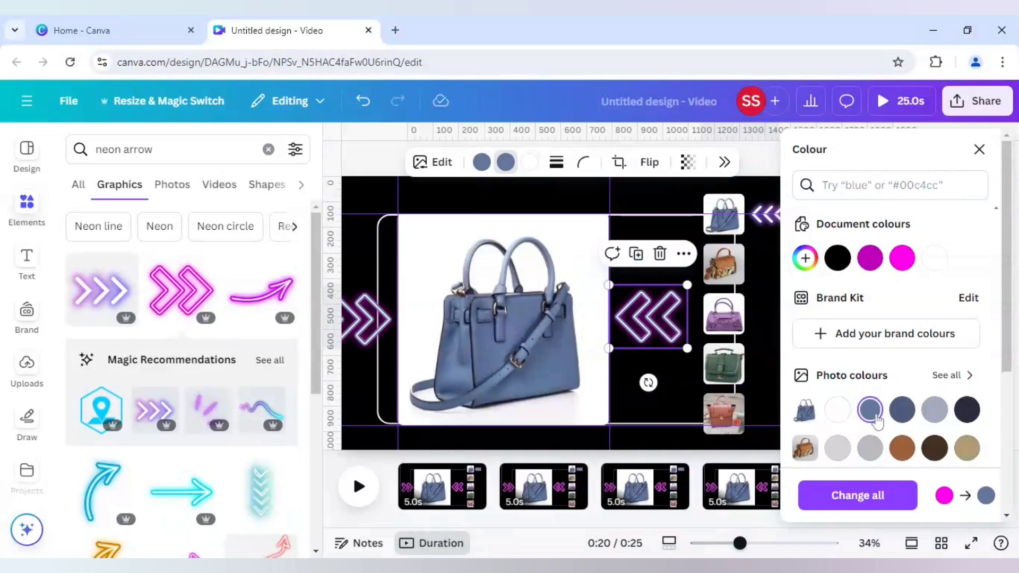
{"action": "left_click", "coordinate": [558, 198]}
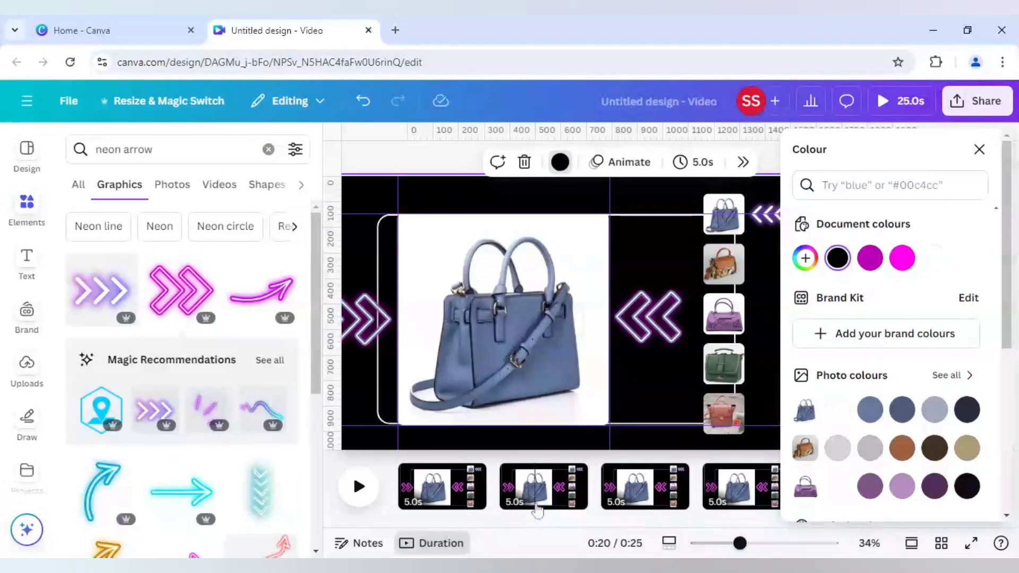
Step: On page 2, delete the large blue bag and its frame, and fill the guided area with an enlarged copy of the brown bag thumbnail
{"action": "left_click", "coordinate": [547, 470]}
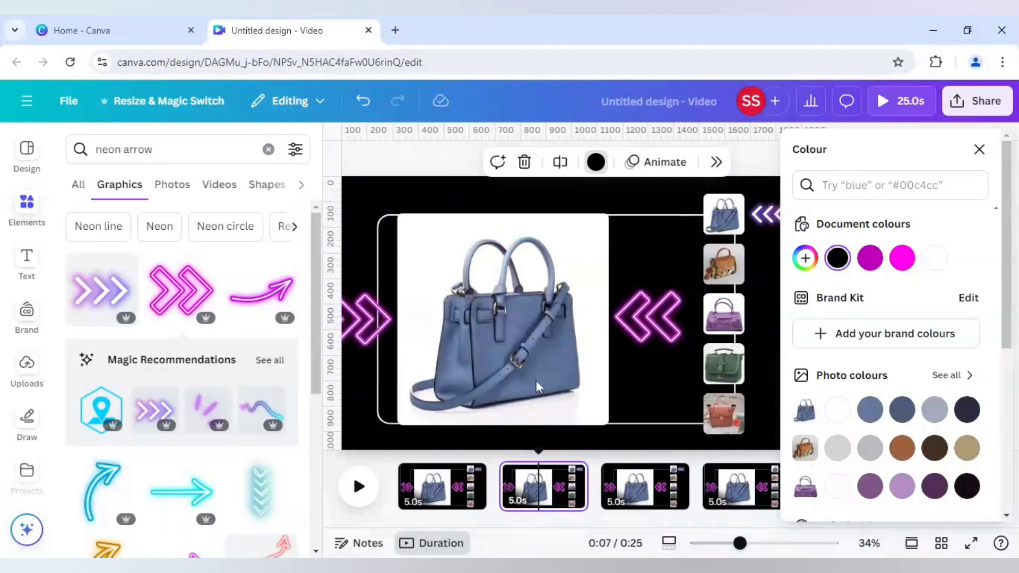
{"action": "left_click", "coordinate": [536, 380]}
{"action": "key", "text": "Delete"}
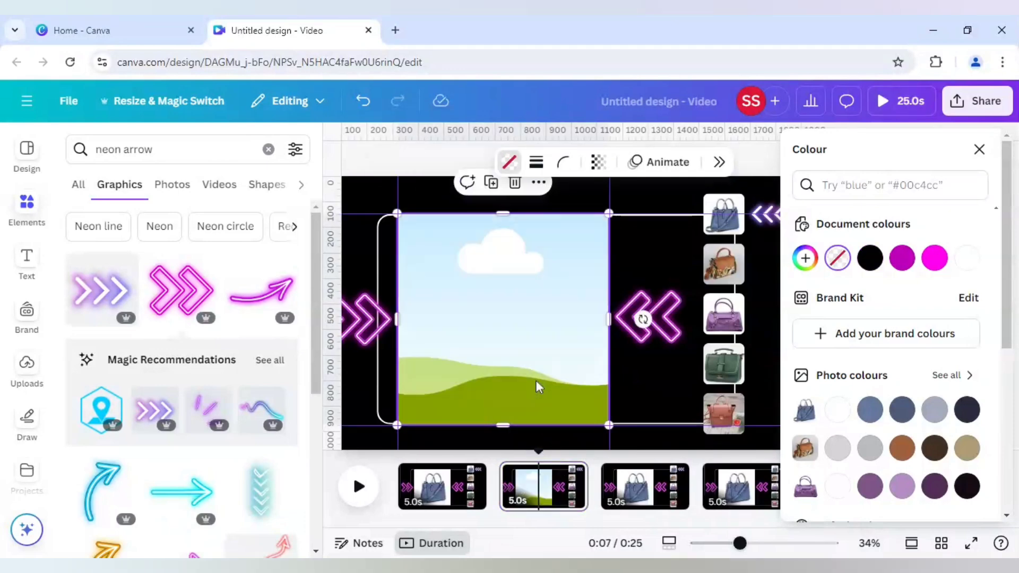
{"action": "key", "text": "Delete"}
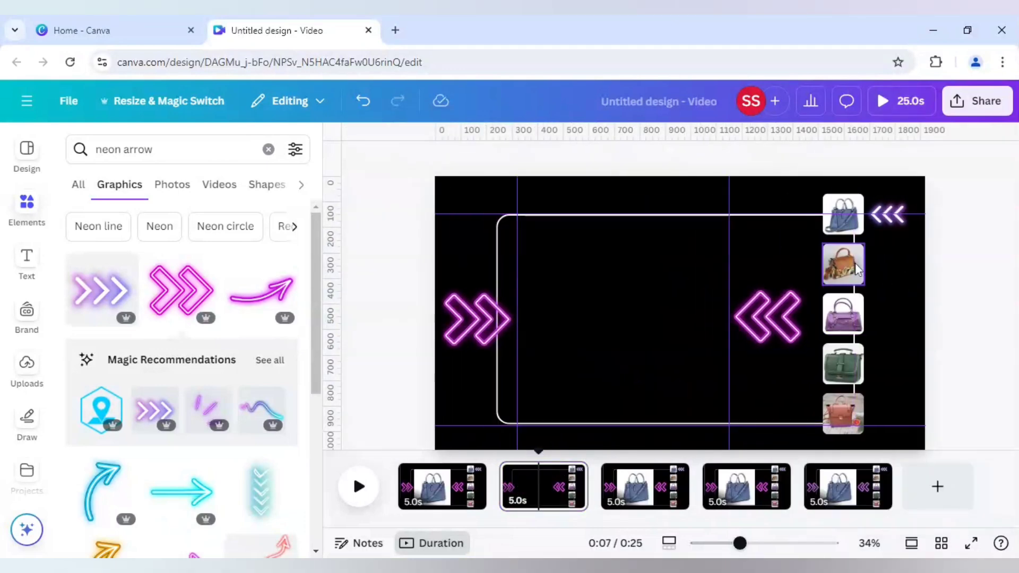
{"action": "left_click", "coordinate": [855, 265]}
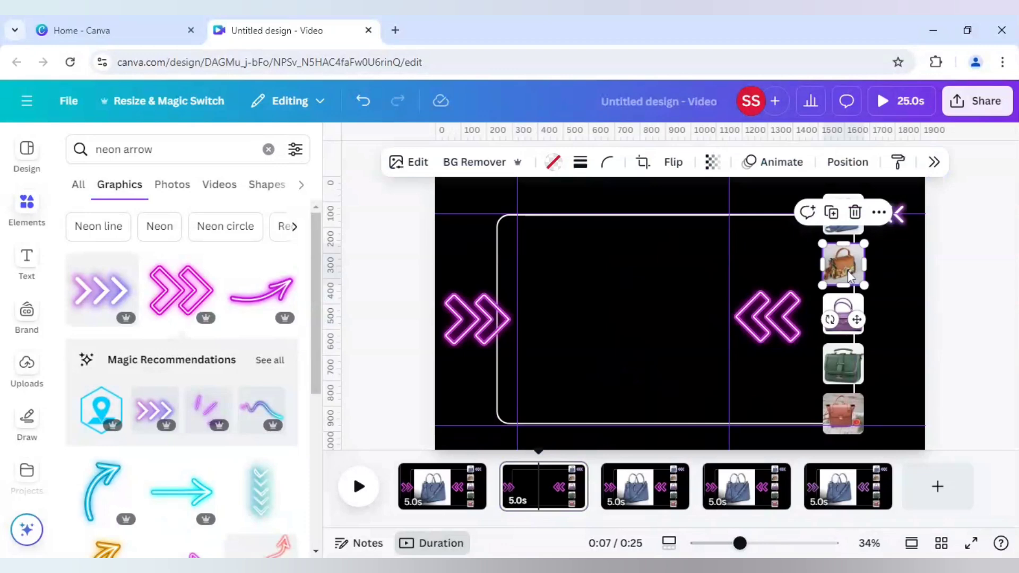
{"action": "left_click_drag", "start_coordinate": [848, 269], "coordinate": [732, 422]}
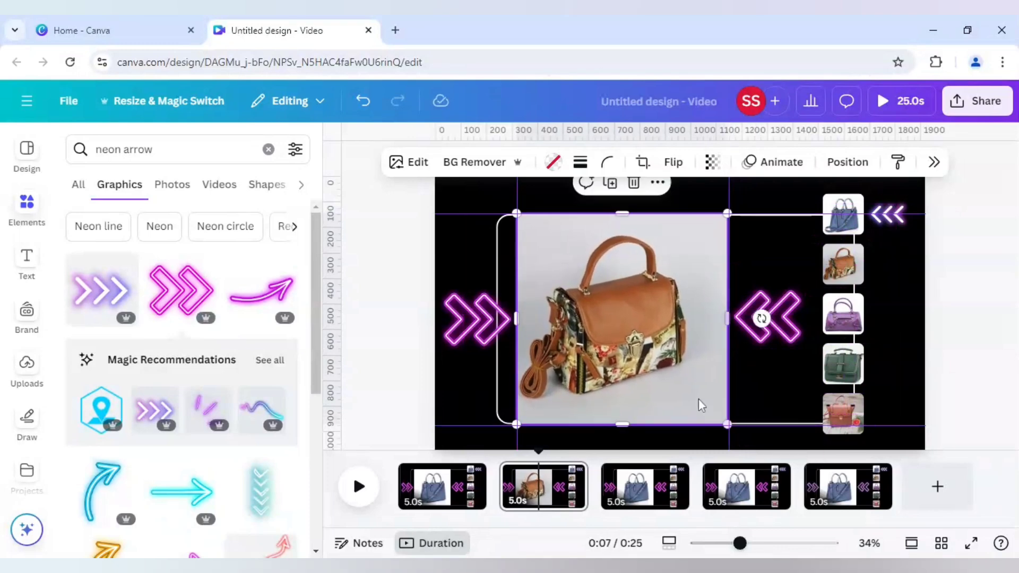
Step: Recolour the blue and pink of both double arrows on page 2 with the brown bag's photo colour #9e613c
{"action": "left_click", "coordinate": [467, 332]}
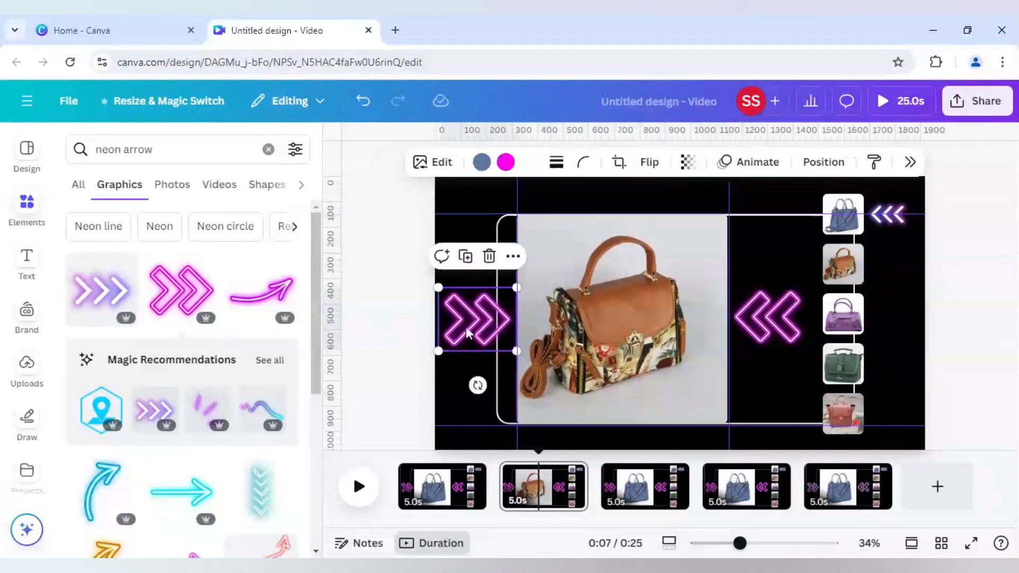
{"action": "left_click", "coordinate": [482, 162]}
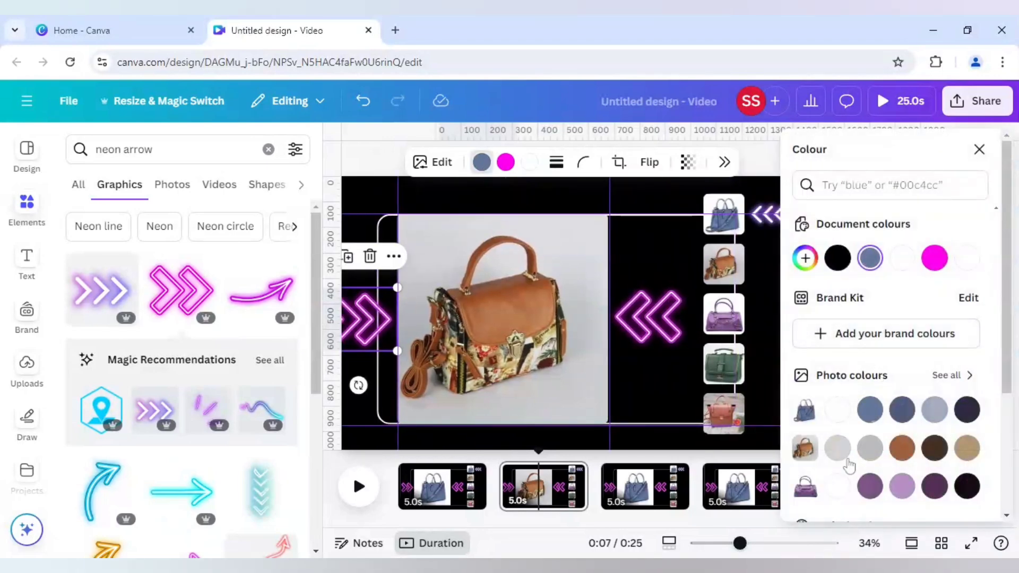
{"action": "left_click", "coordinate": [902, 449]}
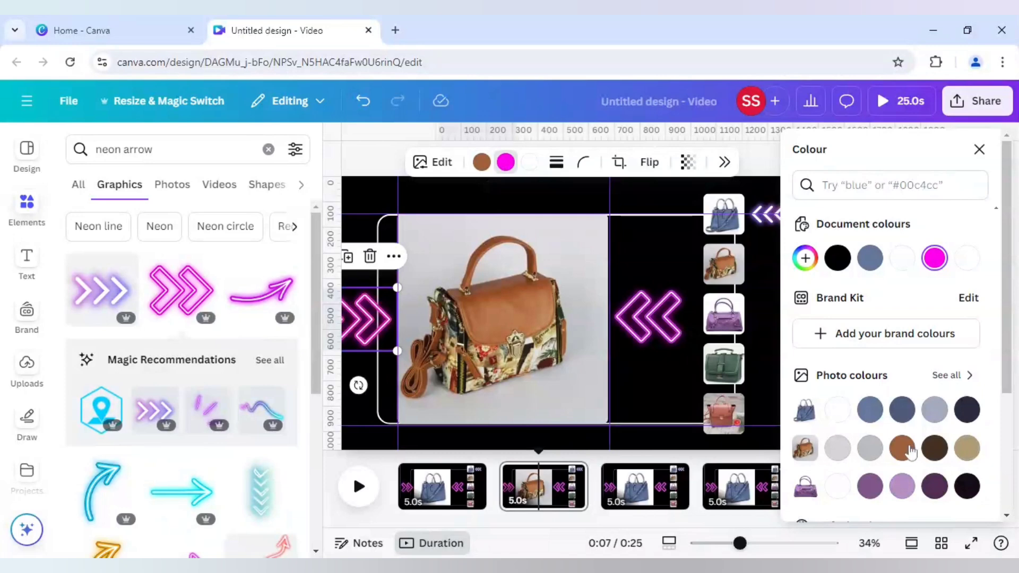
{"action": "left_click", "coordinate": [685, 345]}
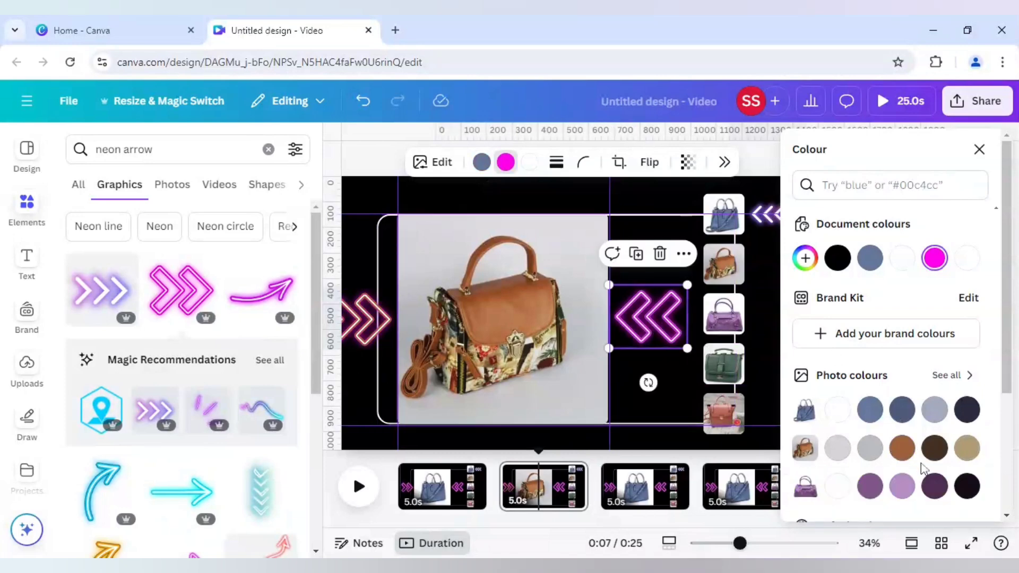
{"action": "left_click", "coordinate": [903, 449]}
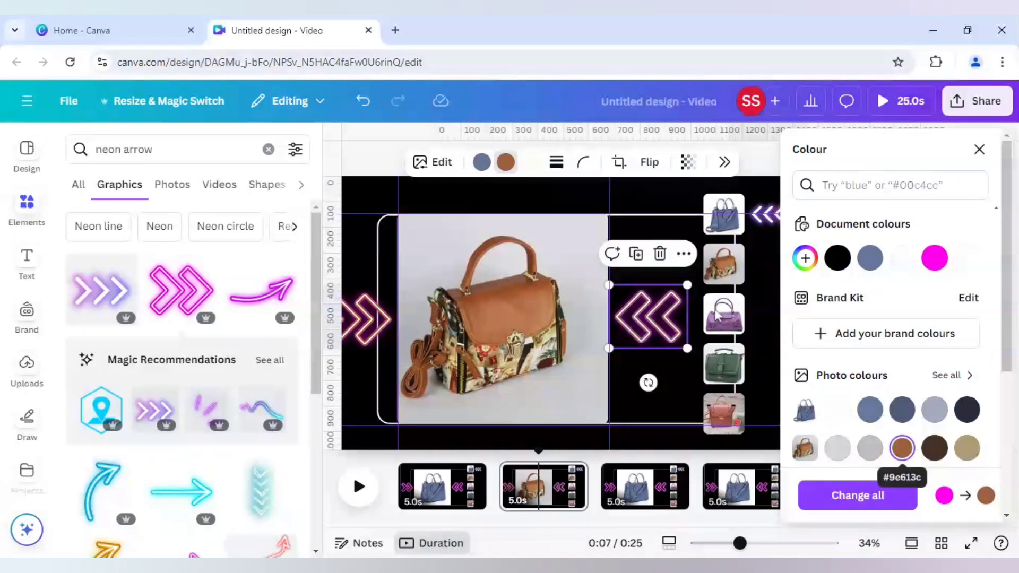
{"action": "left_click", "coordinate": [482, 162]}
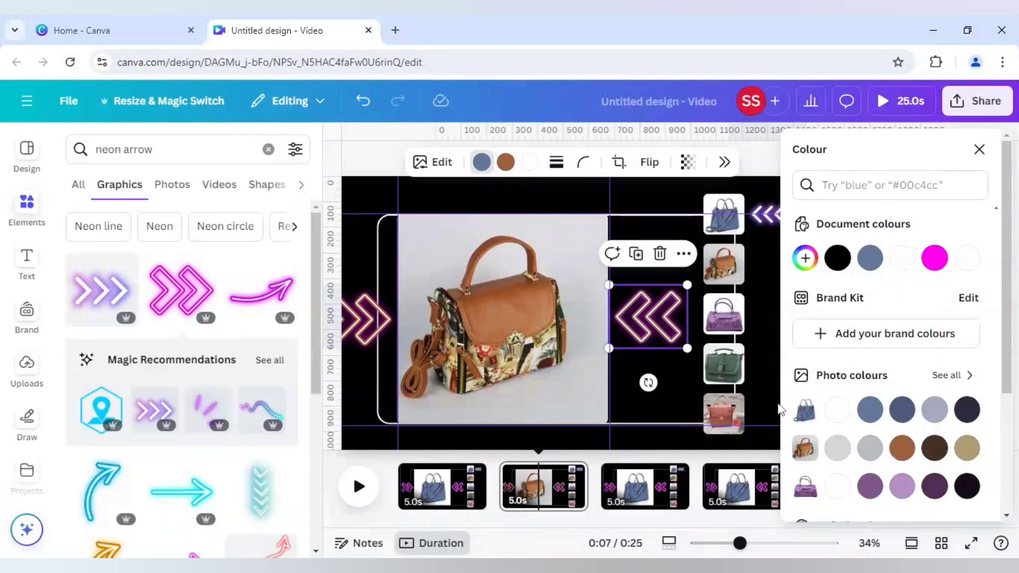
{"action": "left_click", "coordinate": [903, 448]}
{"action": "left_click", "coordinate": [629, 207]}
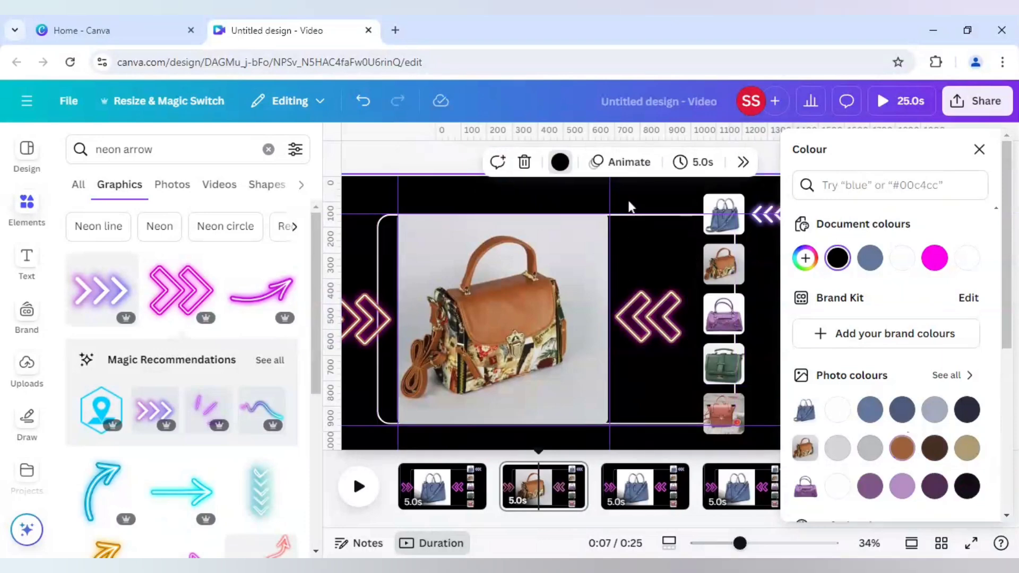
Step: On page 3, delete the large blue bag and its frame, and fill the guided area with an enlarged copy of the purple bag thumbnail
{"action": "left_click", "coordinate": [631, 506]}
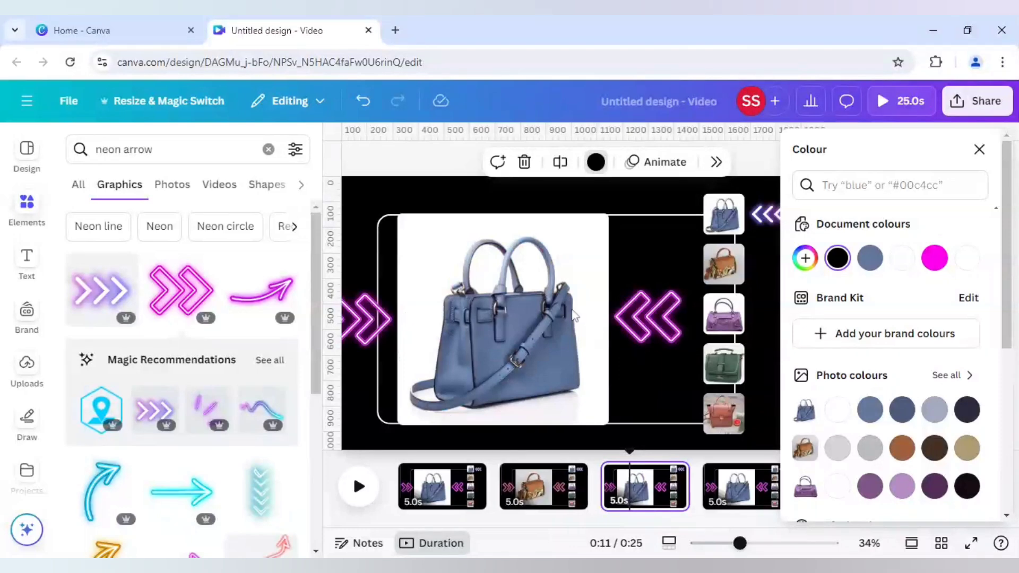
{"action": "left_click", "coordinate": [574, 315]}
{"action": "key", "text": "Delete"}
{"action": "key", "text": "Delete"}
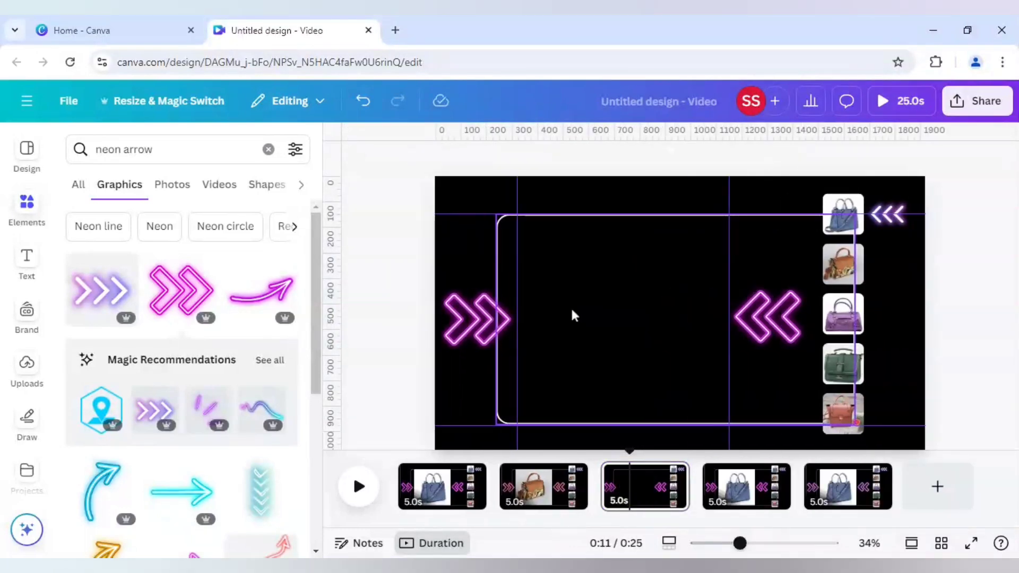
{"action": "left_click", "coordinate": [847, 323]}
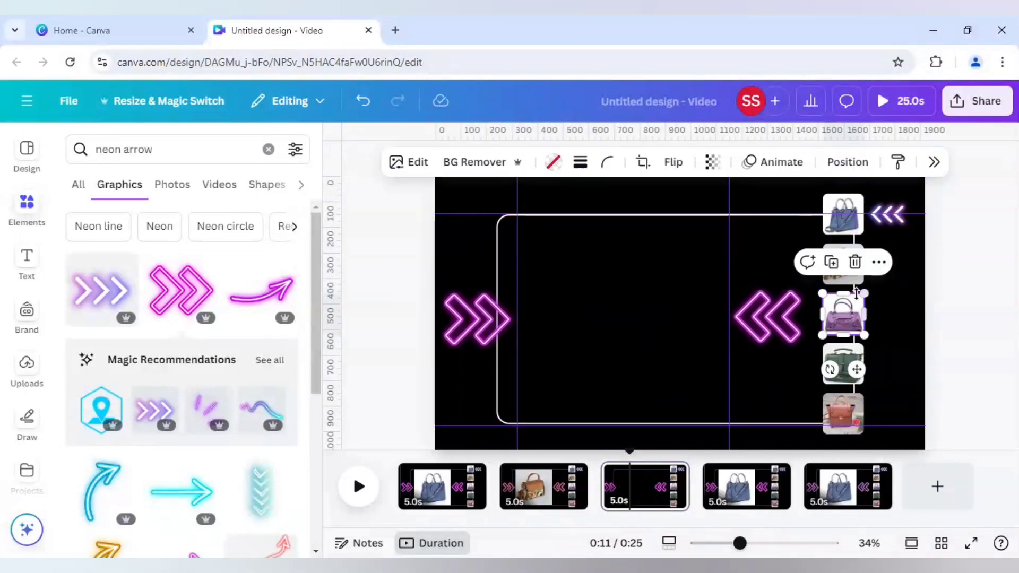
{"action": "left_click", "coordinate": [836, 266]}
{"action": "left_click_drag", "start_coordinate": [851, 329], "coordinate": [748, 411]}
Step: On page 3, recolour the blue of both double arrows with #805788 and the pink with the lighter purple from the purple bag's photo colours
{"action": "left_click", "coordinate": [477, 318]}
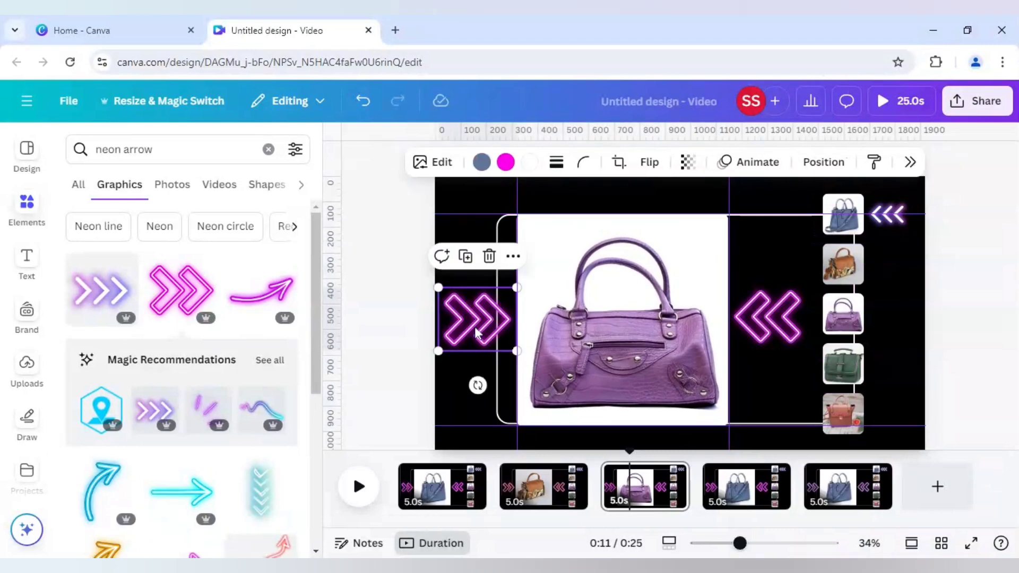
{"action": "left_click", "coordinate": [481, 165]}
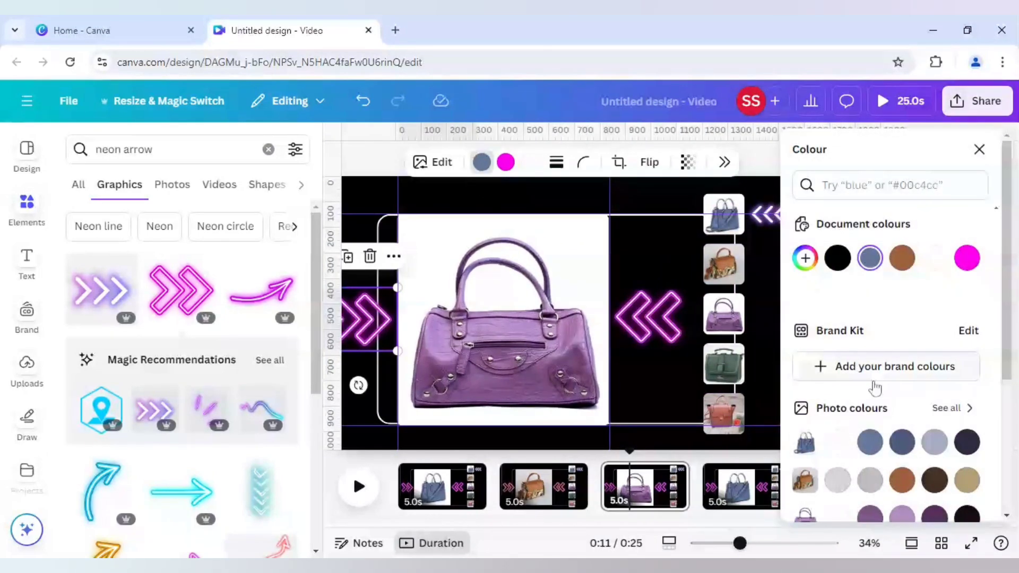
{"action": "scroll", "coordinate": [874, 393], "scroll_direction": "down", "scroll_amount": 3}
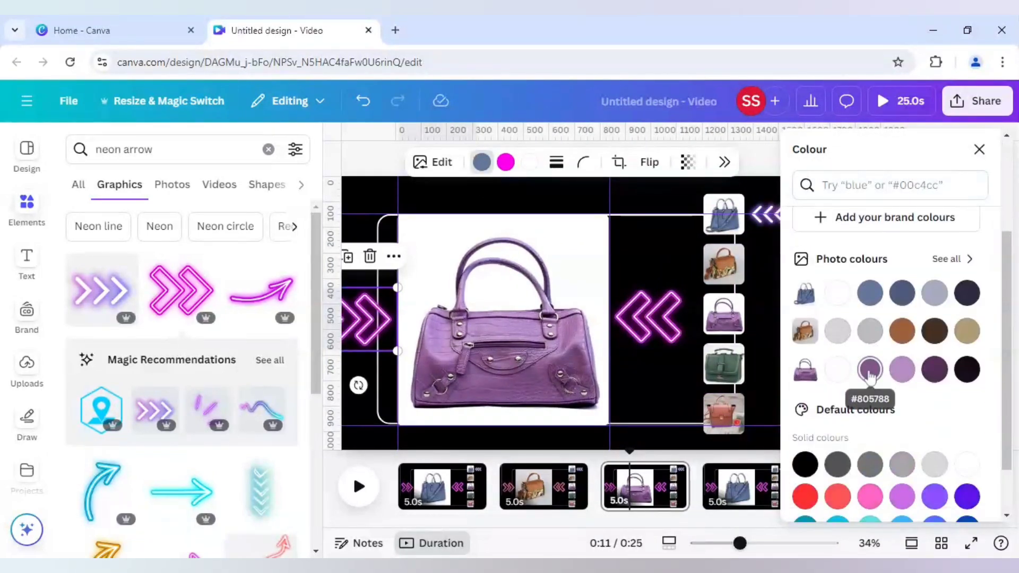
{"action": "left_click", "coordinate": [871, 376]}
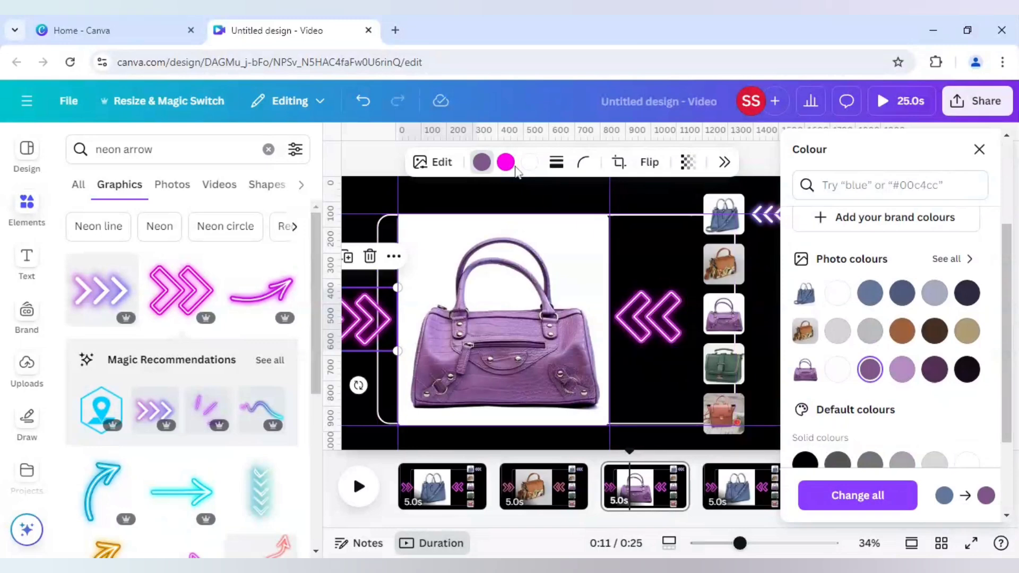
{"action": "left_click", "coordinate": [904, 375]}
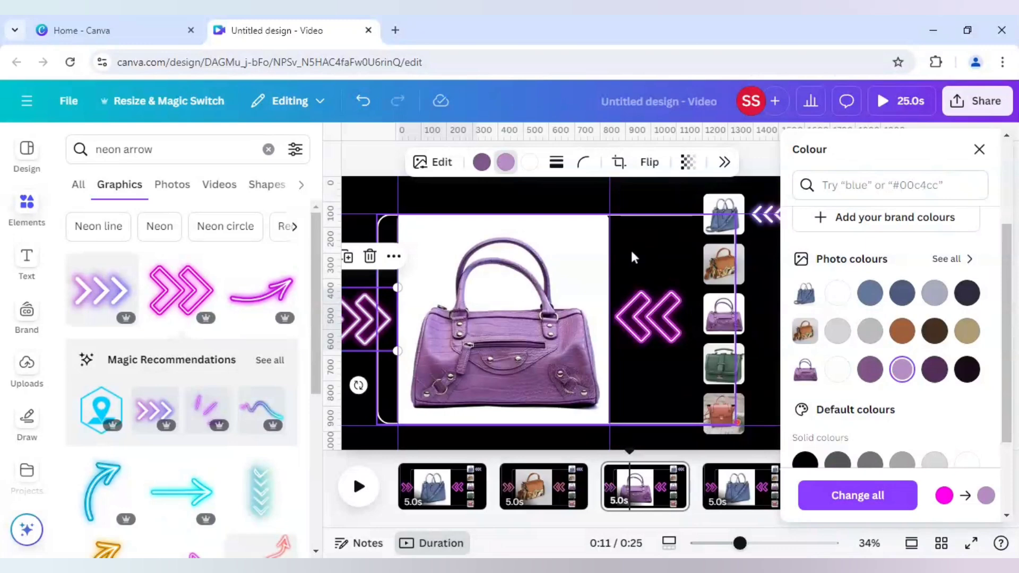
{"action": "left_click", "coordinate": [648, 334]}
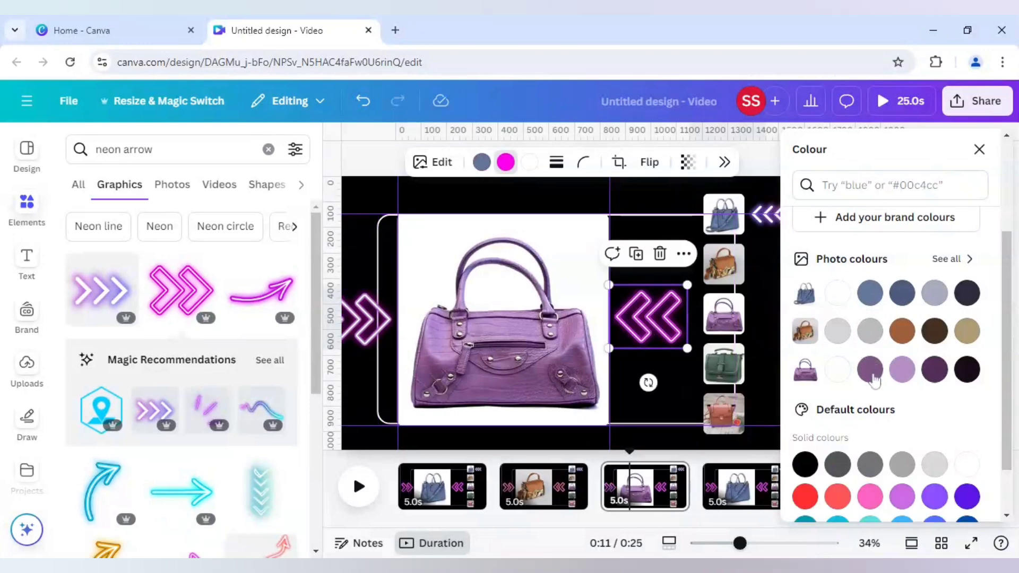
{"action": "left_click", "coordinate": [903, 369]}
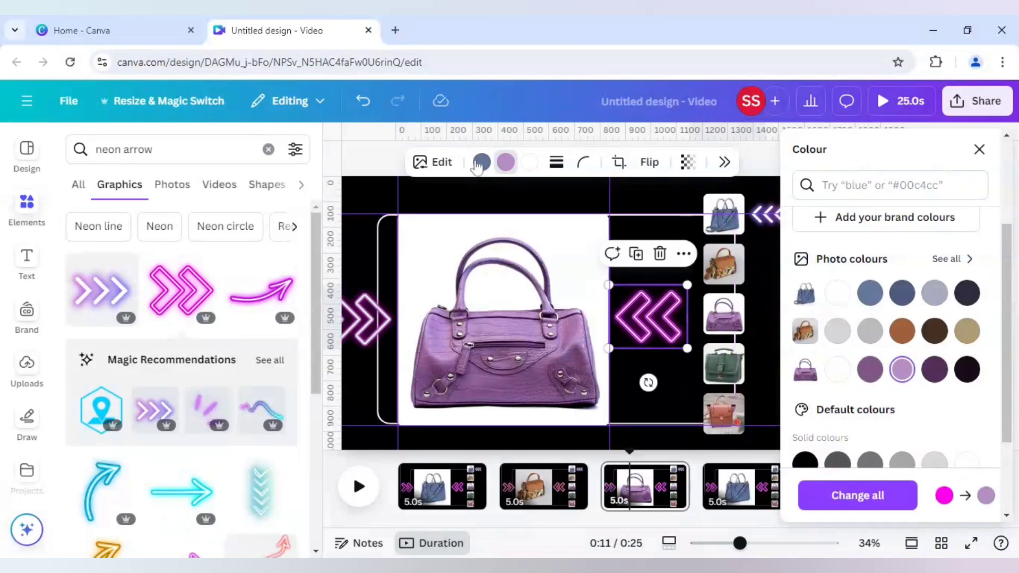
{"action": "left_click", "coordinate": [870, 369]}
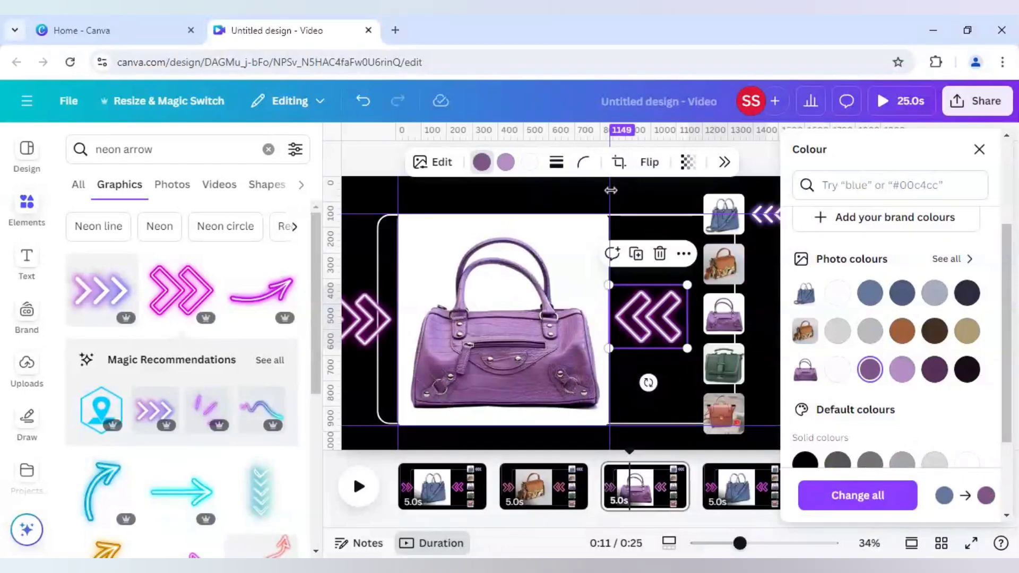
{"action": "left_click", "coordinate": [559, 202]}
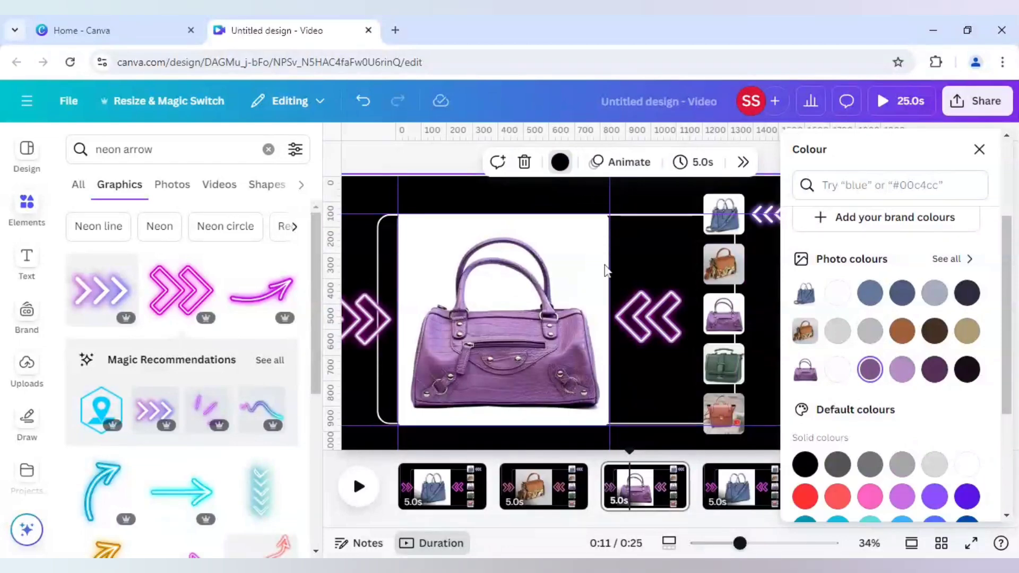
Step: On page 4, delete the large blue bag and its frame, and fill the guided area with an enlarged copy of the green bag thumbnail
{"action": "left_click", "coordinate": [731, 491]}
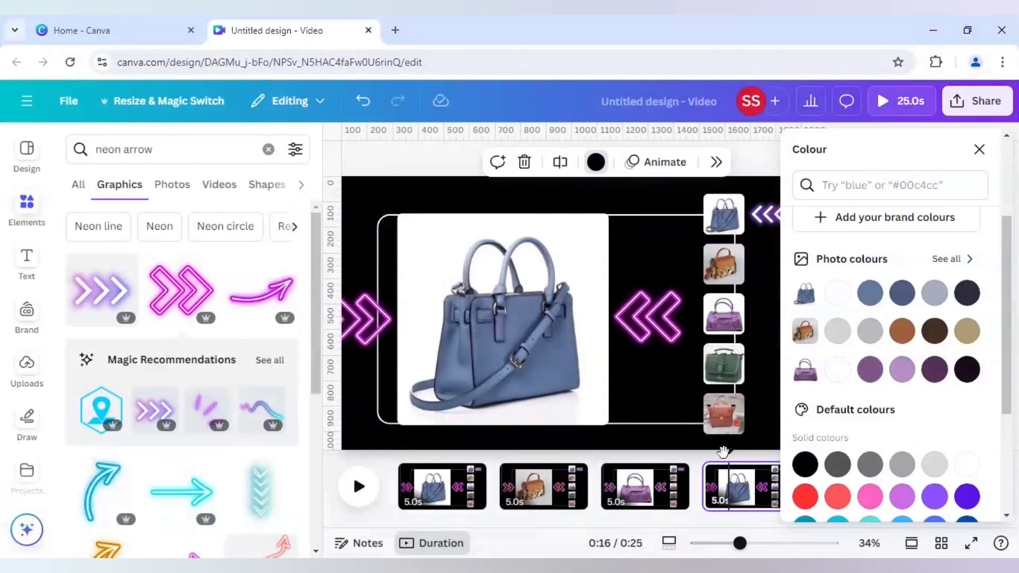
{"action": "left_click", "coordinate": [546, 374]}
{"action": "key", "text": "Delete"}
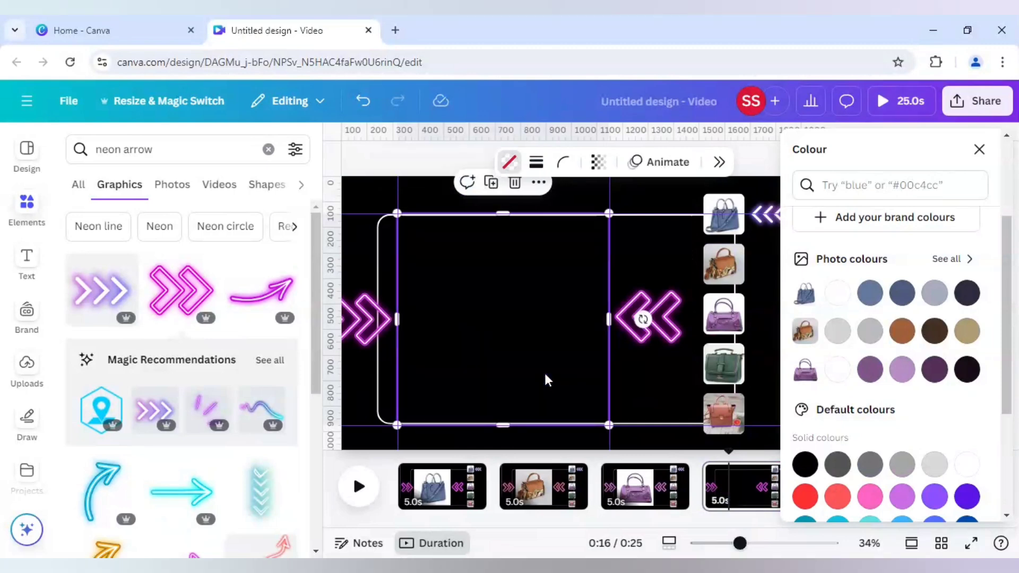
{"action": "left_click", "coordinate": [841, 366]}
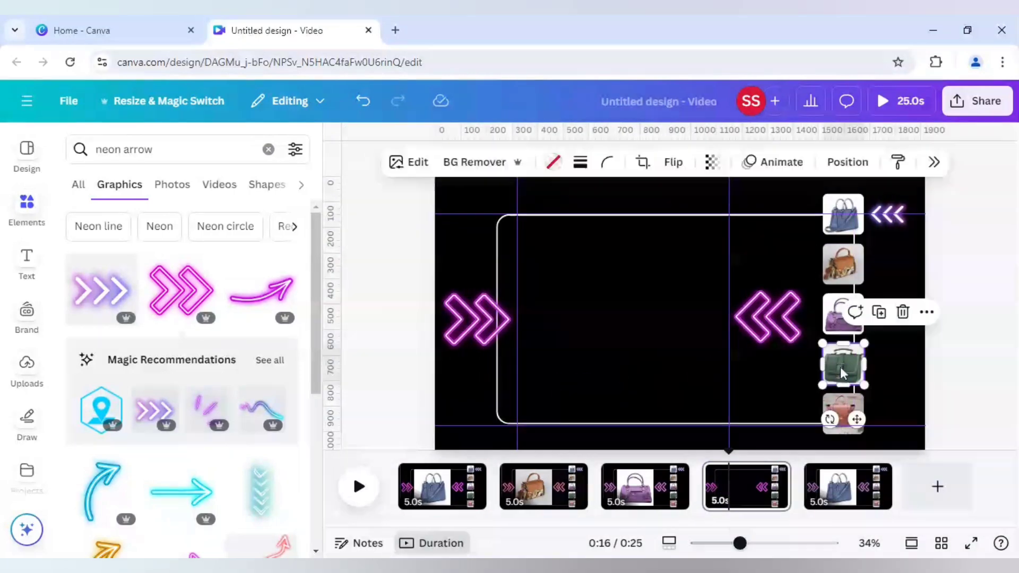
{"action": "left_click", "coordinate": [833, 312]}
{"action": "left_click_drag", "start_coordinate": [846, 366], "coordinate": [746, 411]}
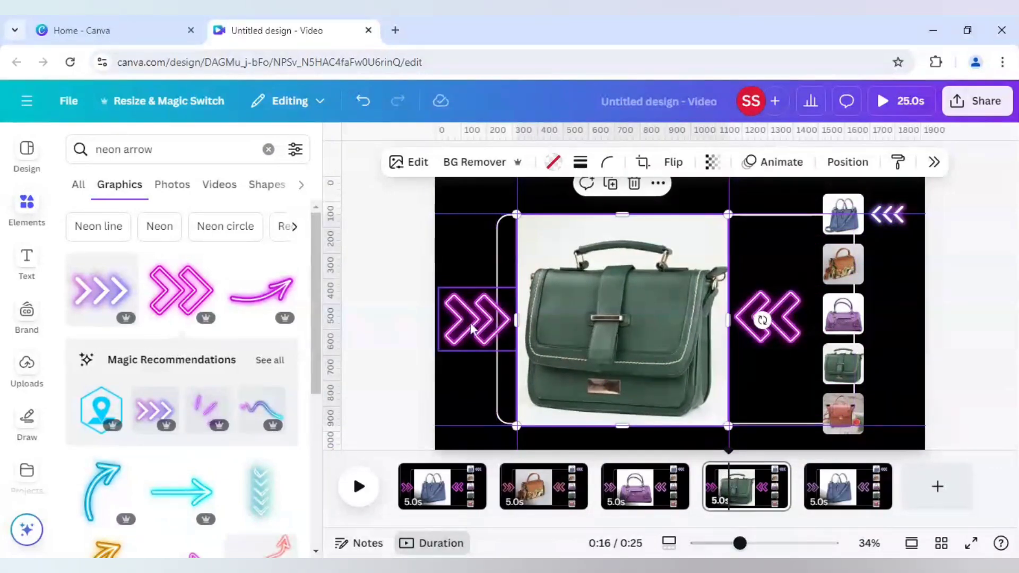
Step: Recolour the blue and pink of page 4's left double arrow with the green #4F6B5D sampled from the large bag
{"action": "left_click", "coordinate": [474, 323]}
{"action": "left_click", "coordinate": [482, 162]}
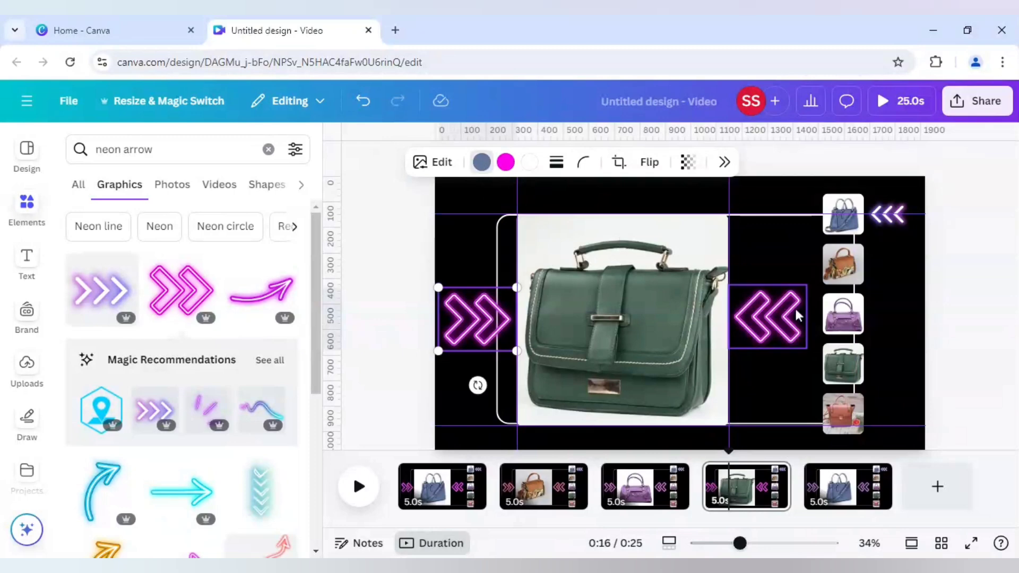
{"action": "left_click", "coordinate": [805, 258]}
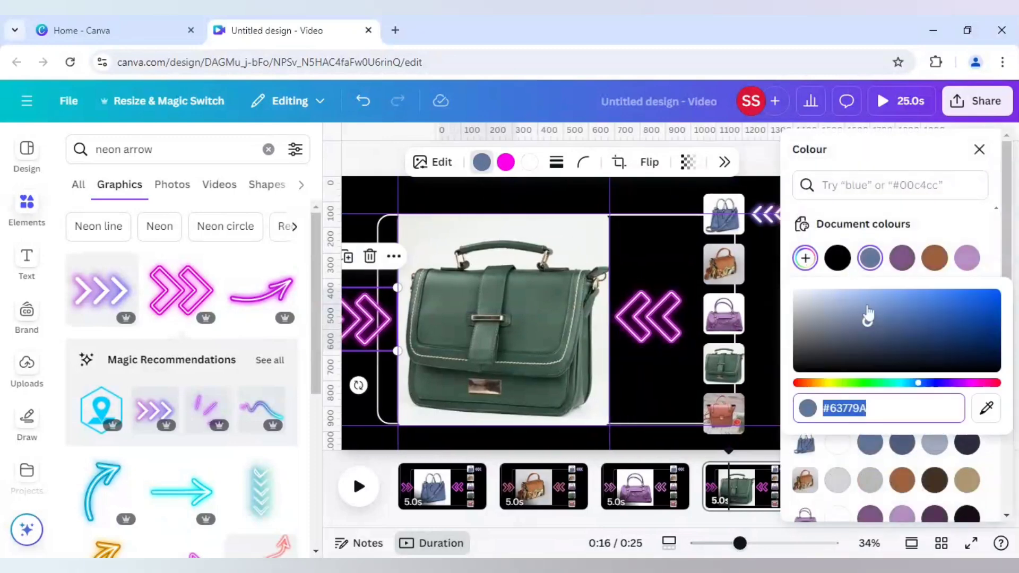
{"action": "left_click", "coordinate": [985, 410]}
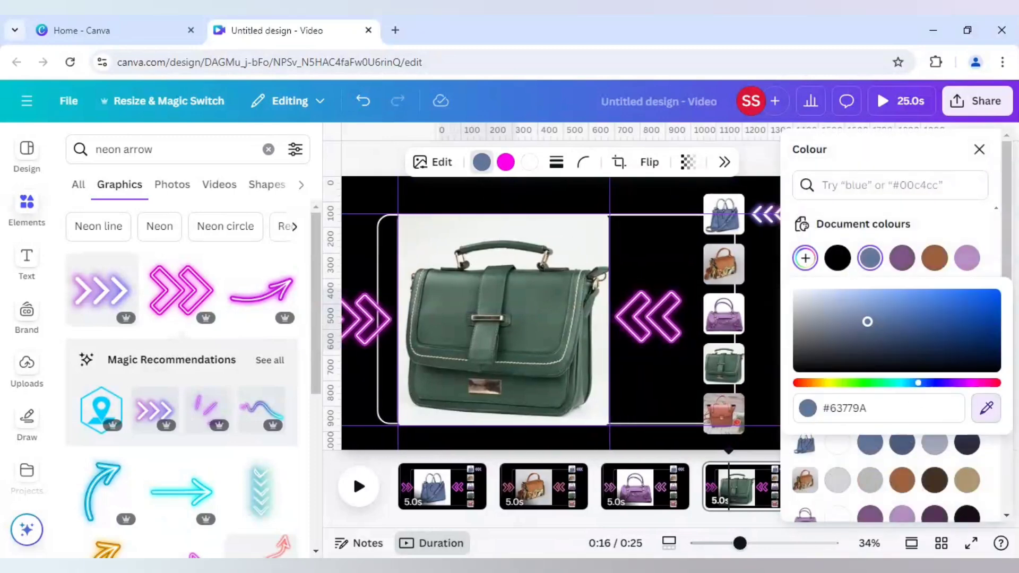
{"action": "left_click", "coordinate": [544, 328]}
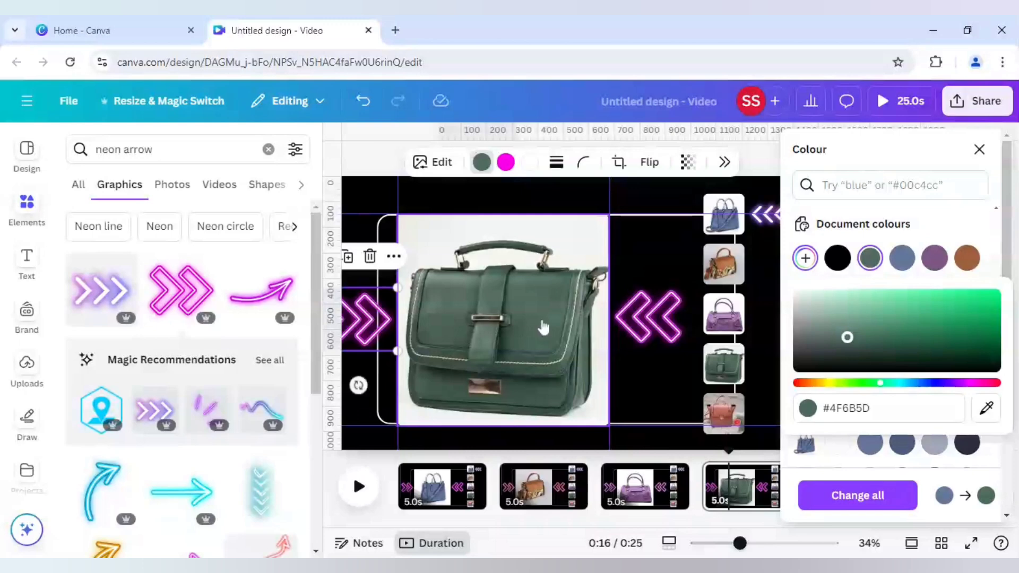
{"action": "left_click", "coordinate": [506, 163]}
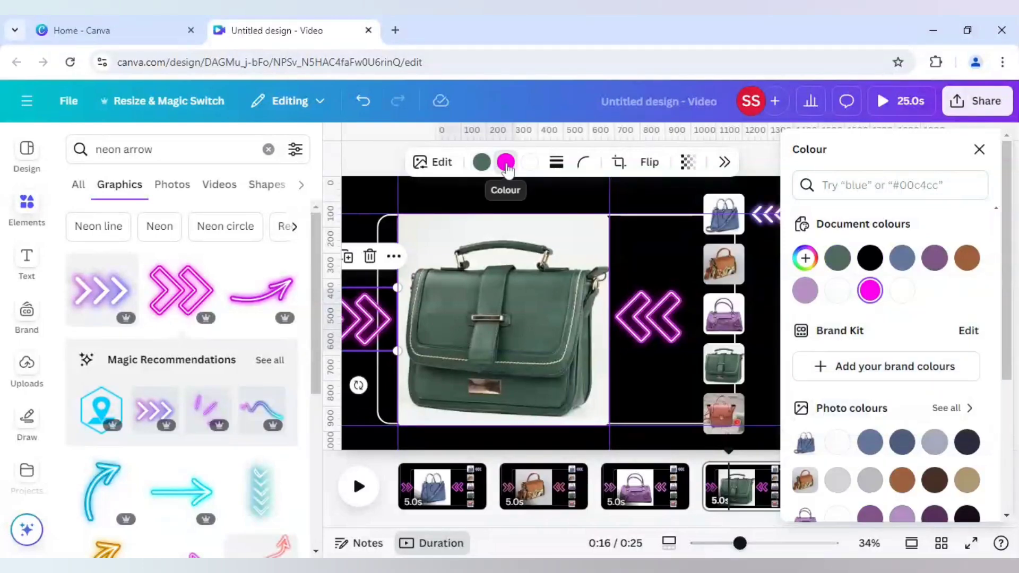
{"action": "left_click", "coordinate": [838, 259]}
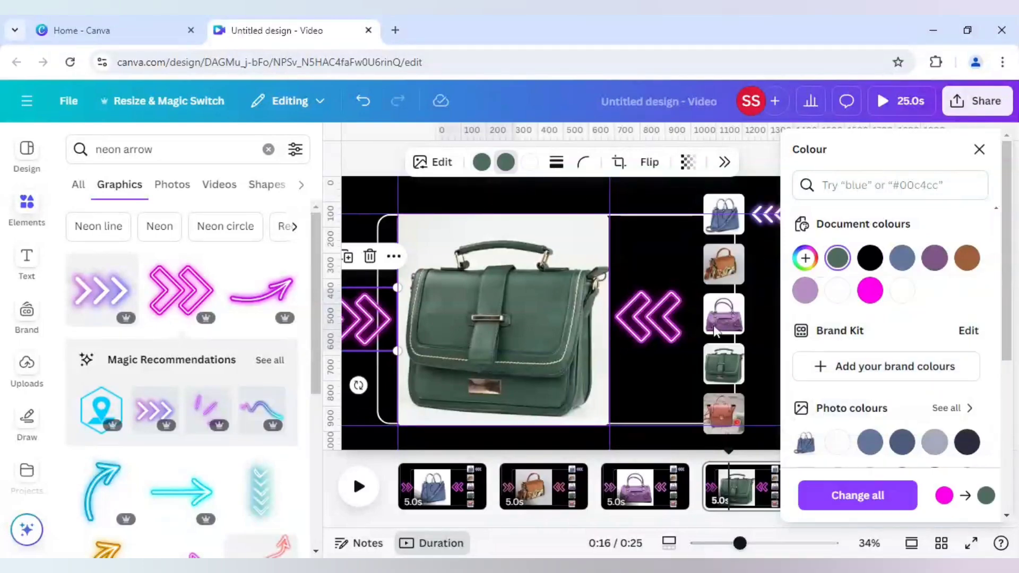
Step: Recolour the pink and blue of page 4's right double arrow with the same document green #4f6b5d
{"action": "left_click", "coordinate": [644, 322]}
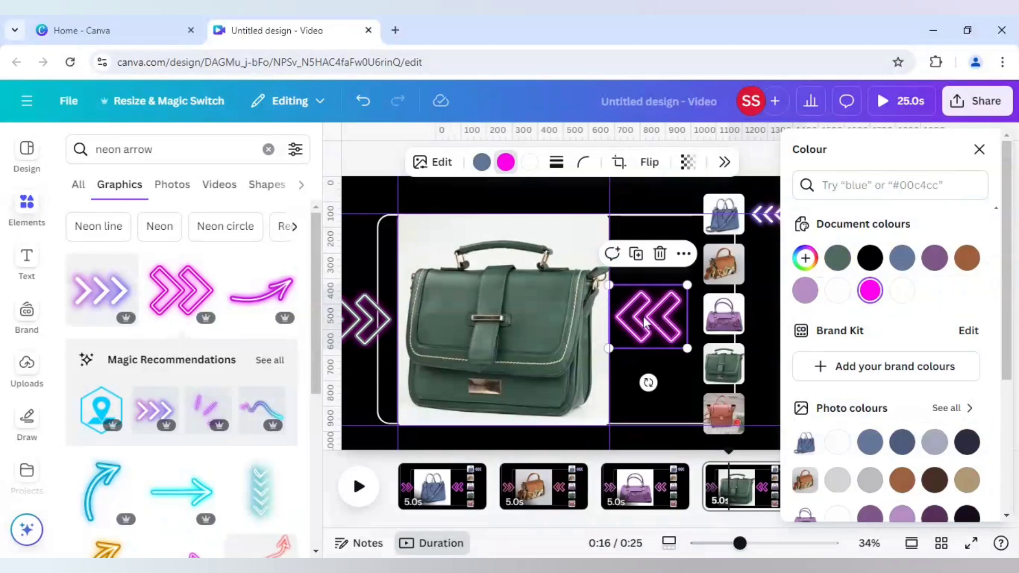
{"action": "left_click", "coordinate": [837, 259]}
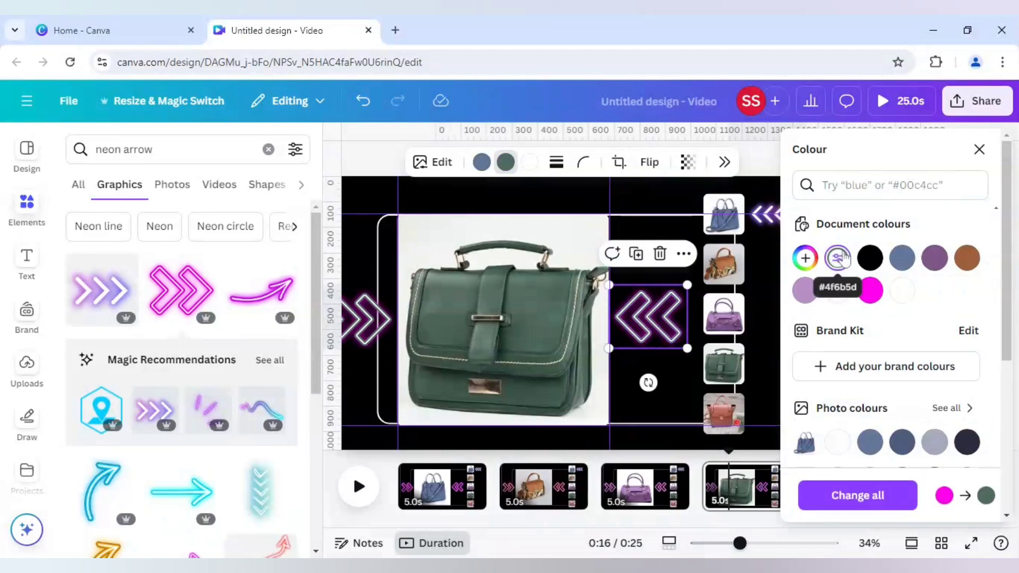
{"action": "left_click", "coordinate": [481, 161]}
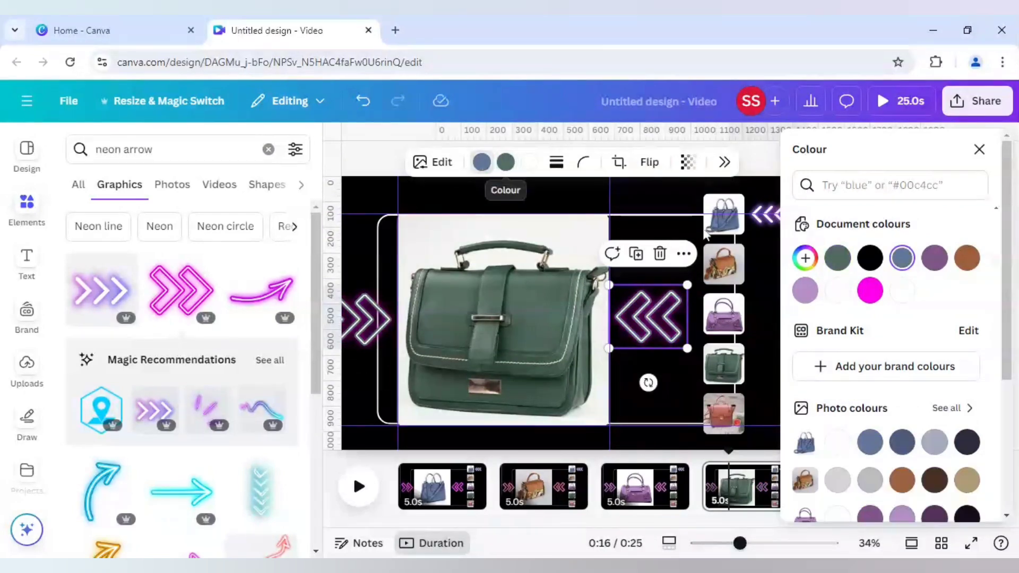
{"action": "left_click", "coordinate": [838, 259]}
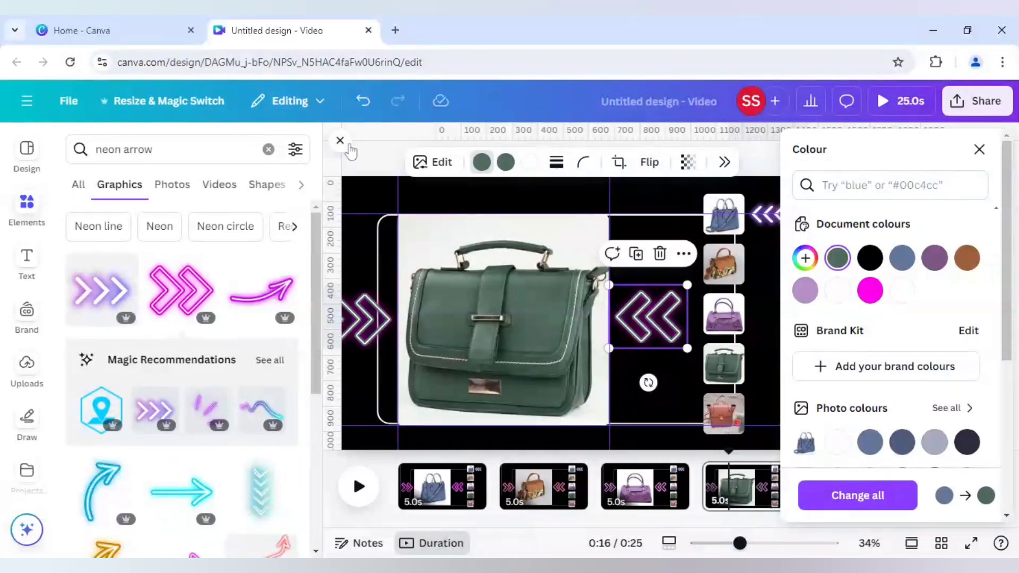
{"action": "left_click", "coordinate": [371, 168]}
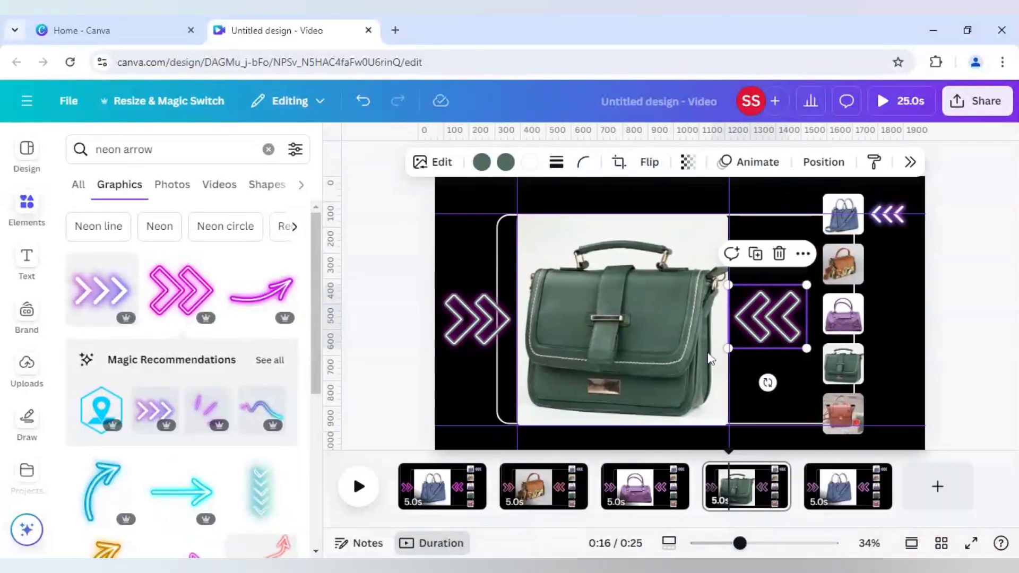
Step: On page 5, delete the large blue bag and its frame, and fill the guided area with an enlarged copy of the reddish-brown bag thumbnail
{"action": "left_click", "coordinate": [844, 486]}
{"action": "left_click", "coordinate": [663, 385]}
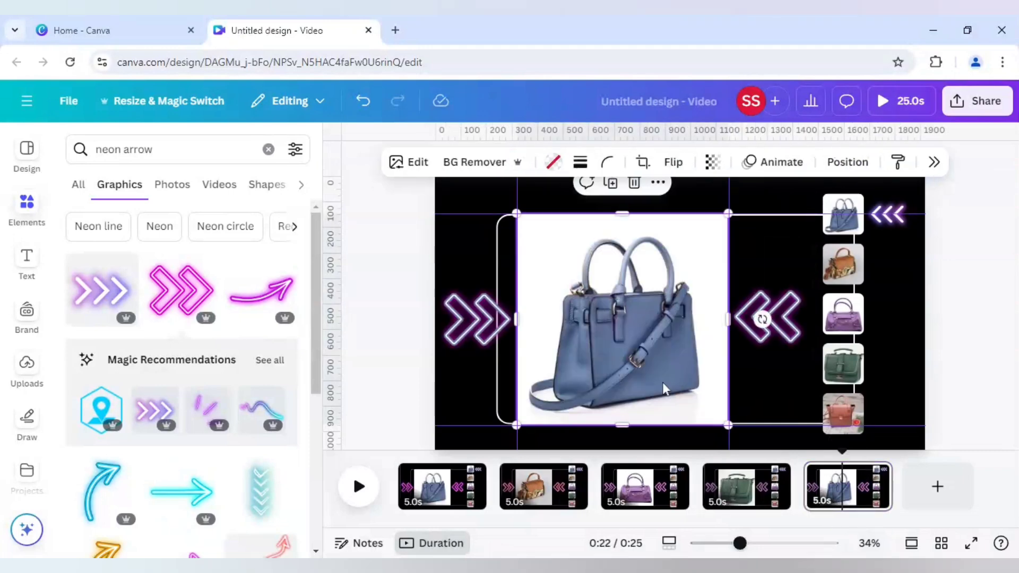
{"action": "key", "text": "Delete"}
{"action": "key", "text": "Delete"}
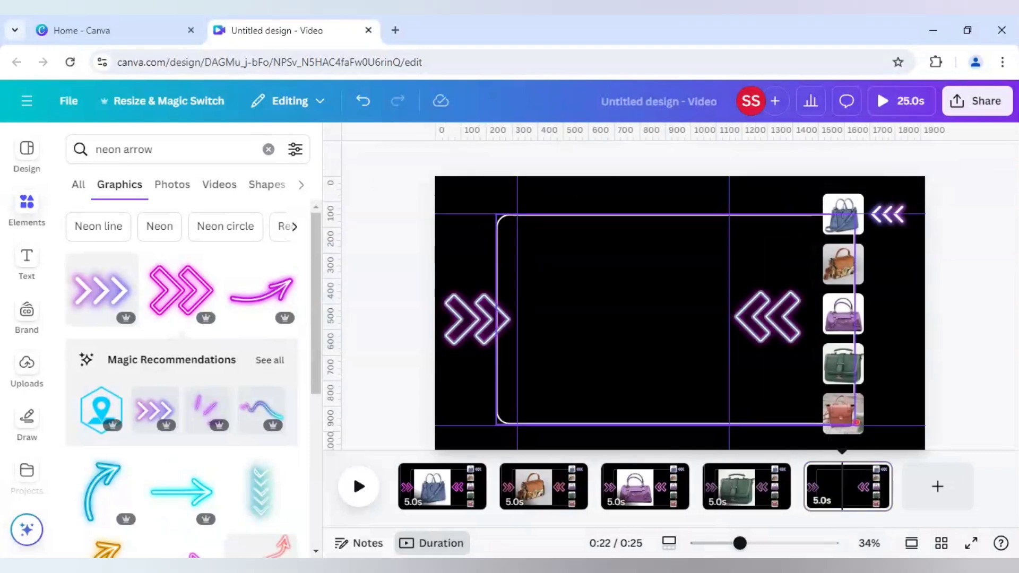
{"action": "left_click", "coordinate": [837, 410]}
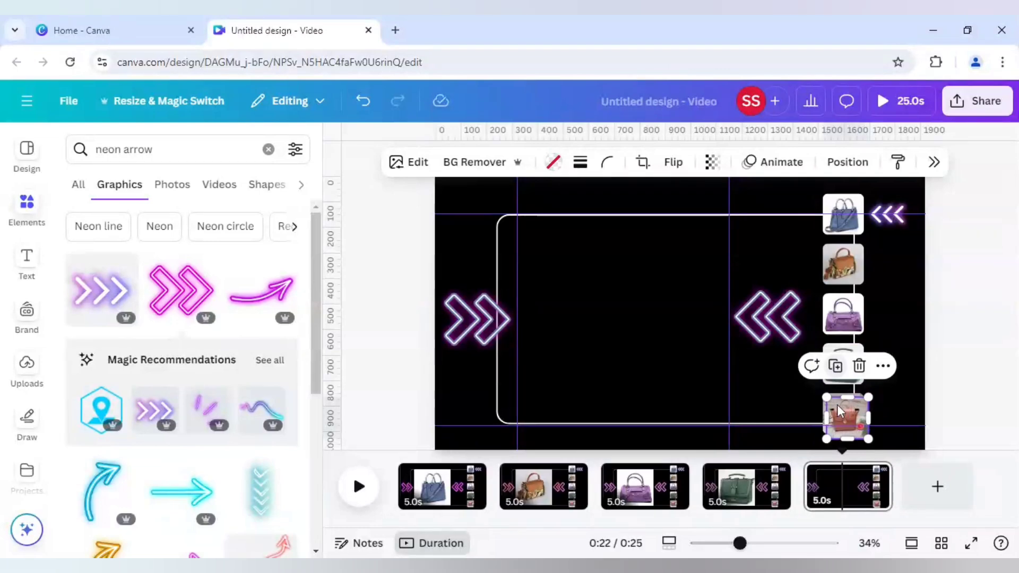
{"action": "left_click_drag", "start_coordinate": [864, 437], "coordinate": [553, 253]}
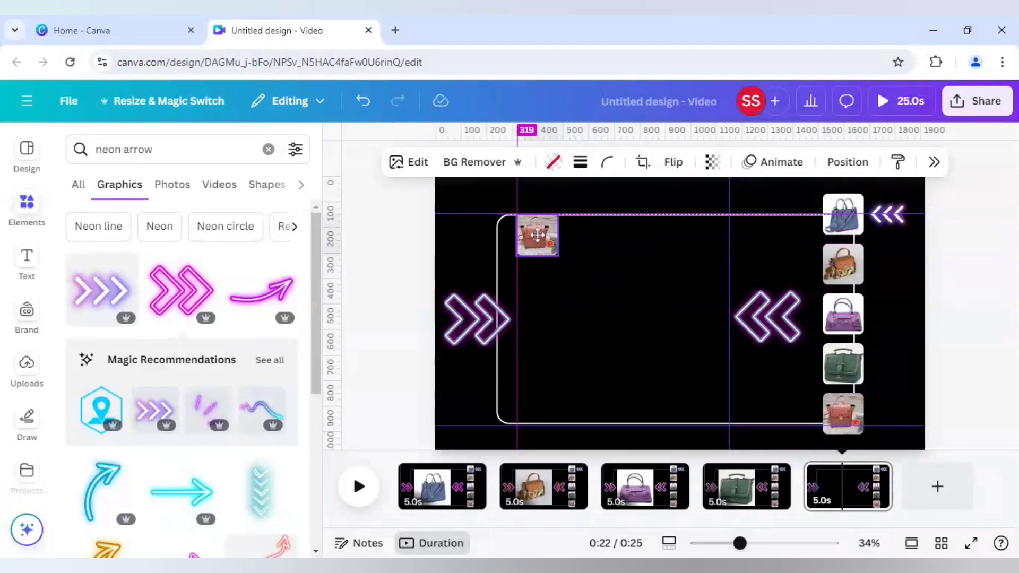
{"action": "left_click_drag", "start_coordinate": [621, 306], "coordinate": [746, 403]}
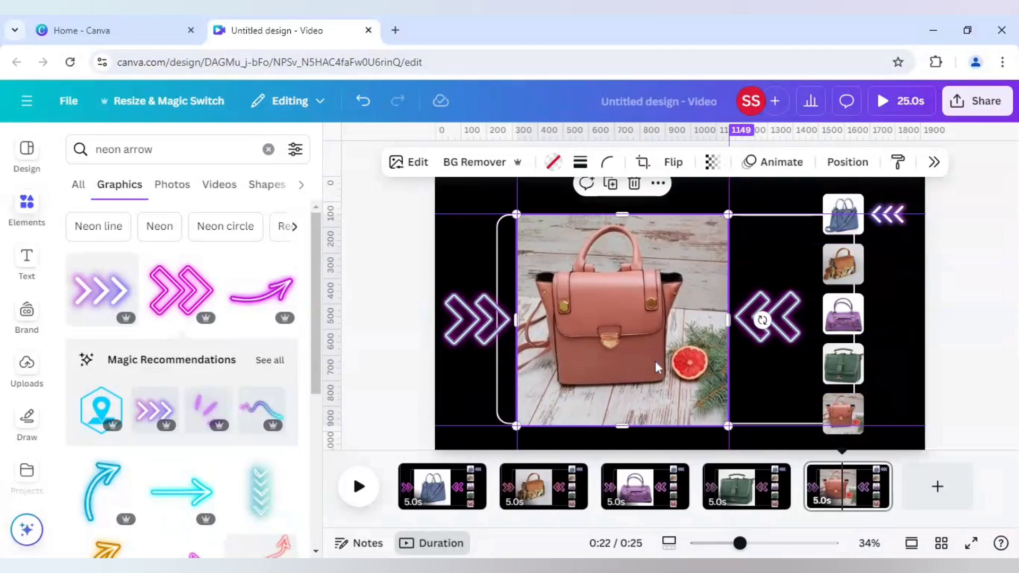
Step: Recolour both blue tones of page 5's left double arrow with a light pink sampled from the large bag's handle
{"action": "left_click", "coordinate": [474, 330]}
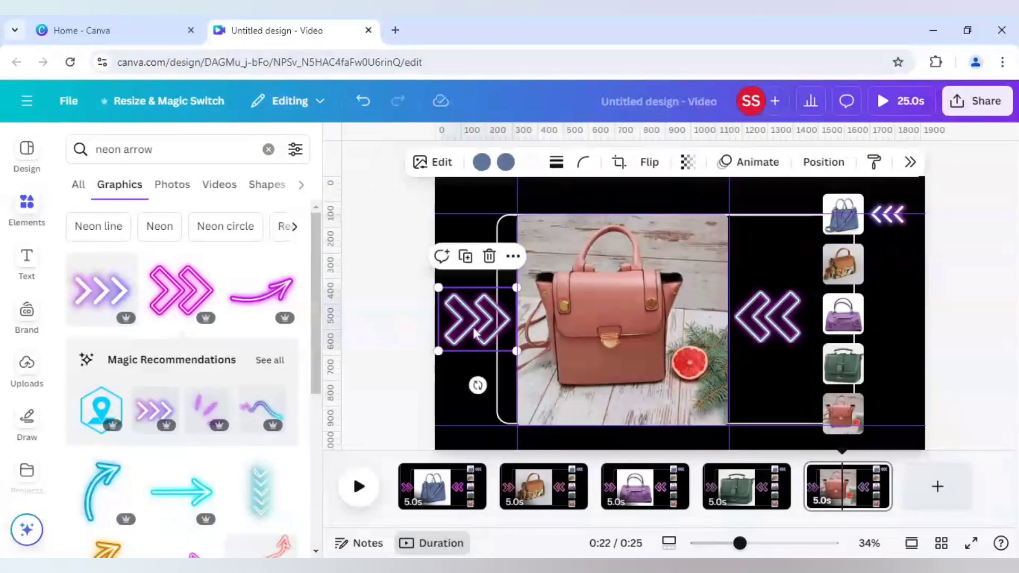
{"action": "left_click", "coordinate": [481, 162]}
{"action": "left_click", "coordinate": [805, 258]}
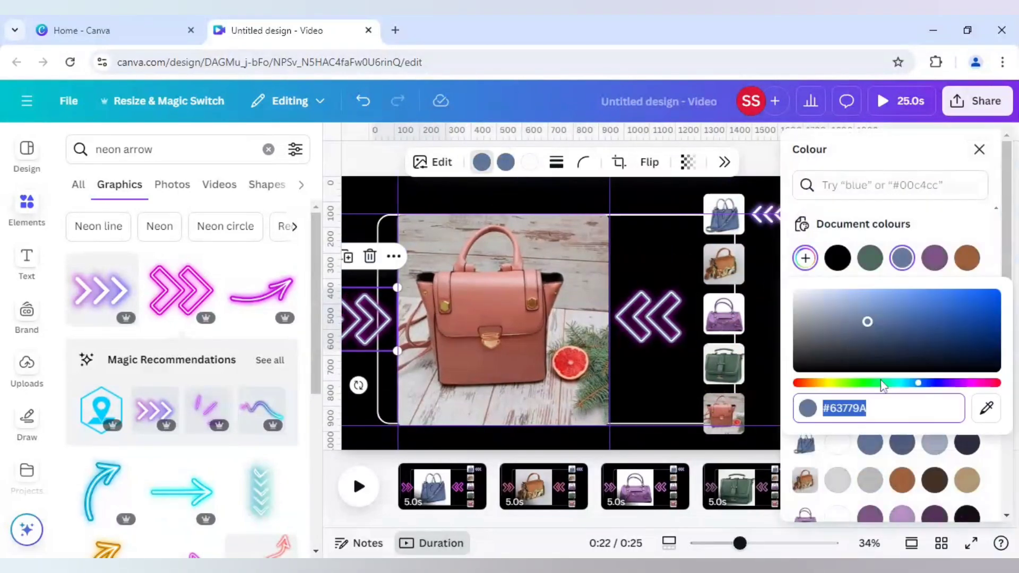
{"action": "left_click", "coordinate": [985, 410]}
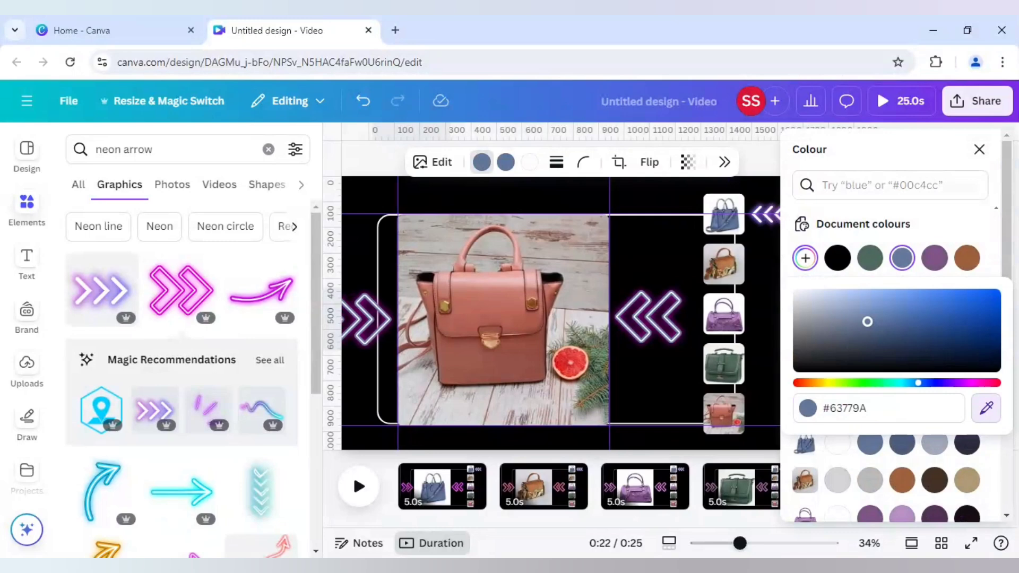
{"action": "left_click", "coordinate": [493, 234]}
{"action": "left_click", "coordinate": [504, 163]}
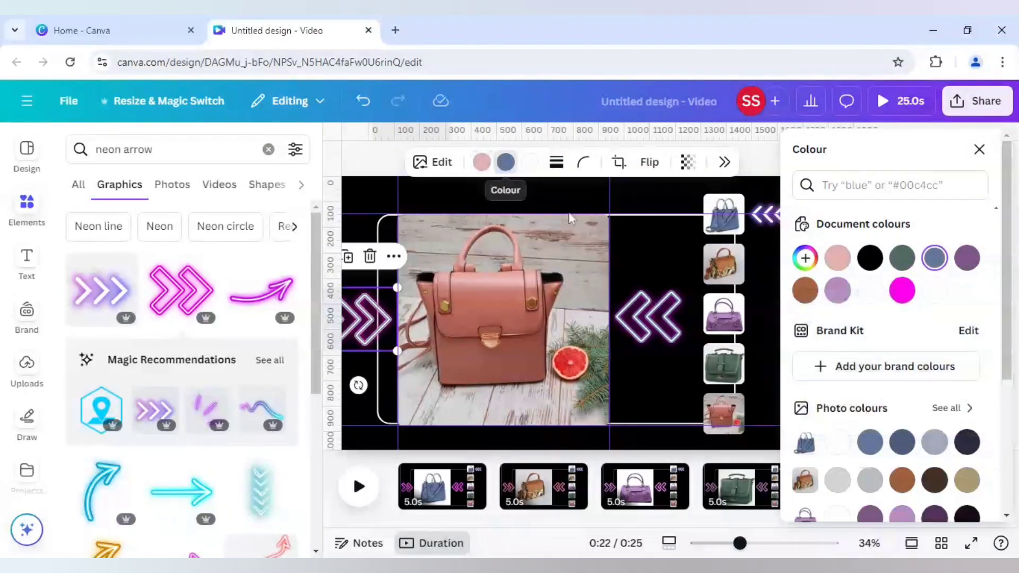
{"action": "left_click", "coordinate": [837, 258]}
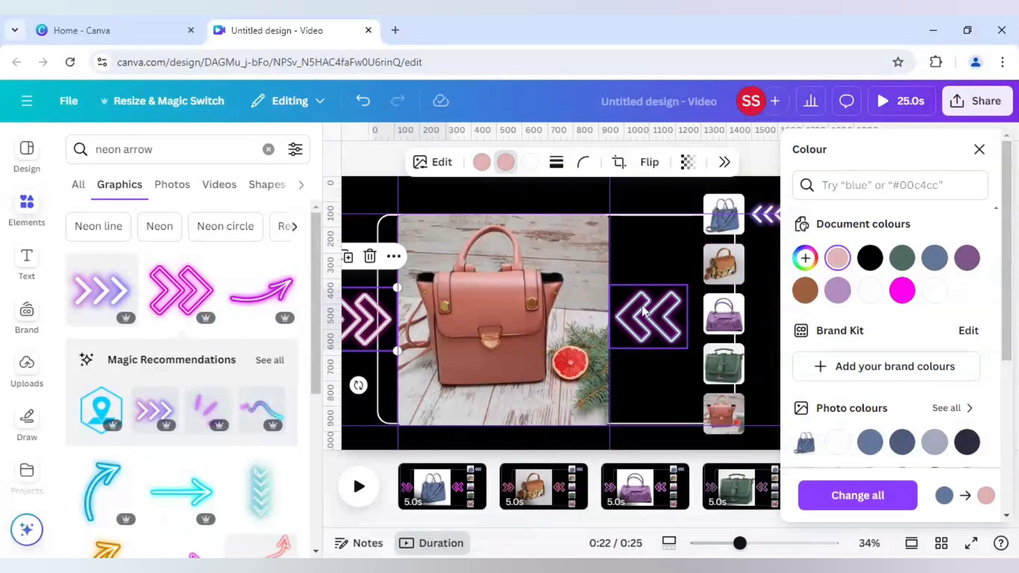
Step: Recolour both blue tones of page 5's right double arrow with the document pink #e1b2b2
{"action": "left_click", "coordinate": [657, 321]}
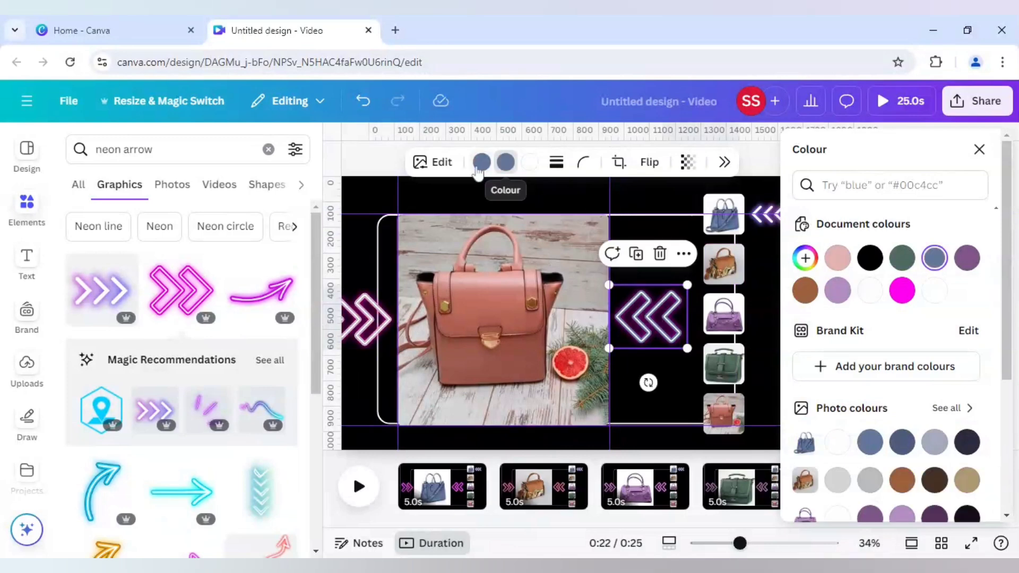
{"action": "left_click", "coordinate": [841, 260]}
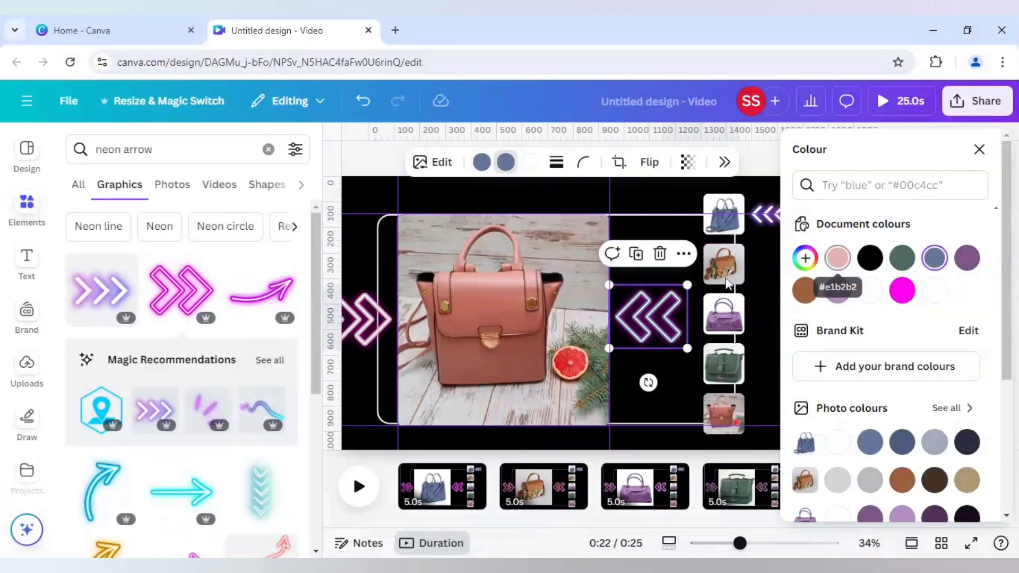
{"action": "left_click", "coordinate": [483, 167]}
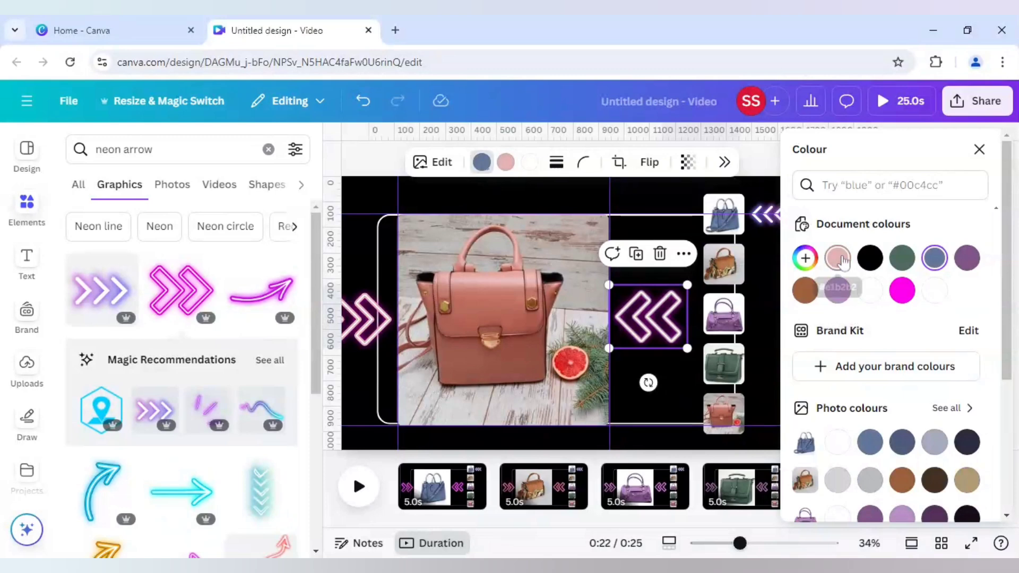
{"action": "left_click", "coordinate": [840, 260]}
{"action": "left_click", "coordinate": [381, 193]}
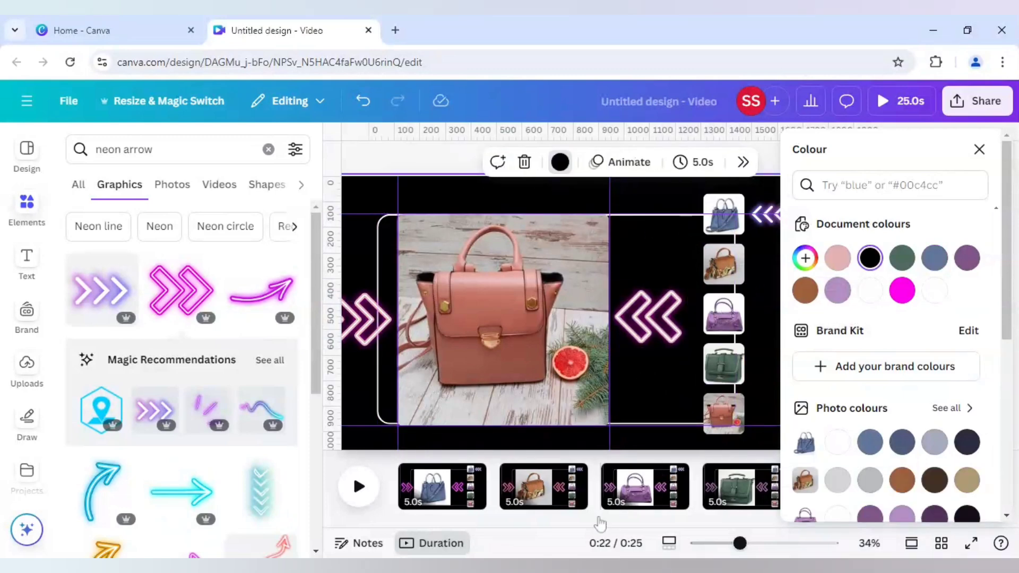
{"action": "left_click", "coordinate": [980, 149]}
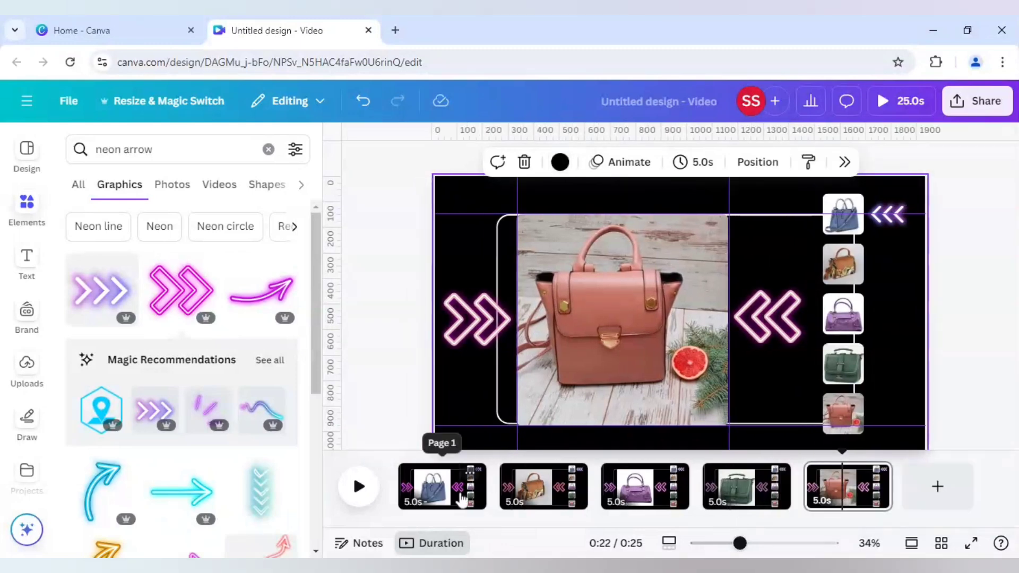
Step: On page 2, move the small triple neon arrow down beside the brown bag thumbnail
{"action": "left_click", "coordinate": [462, 499]}
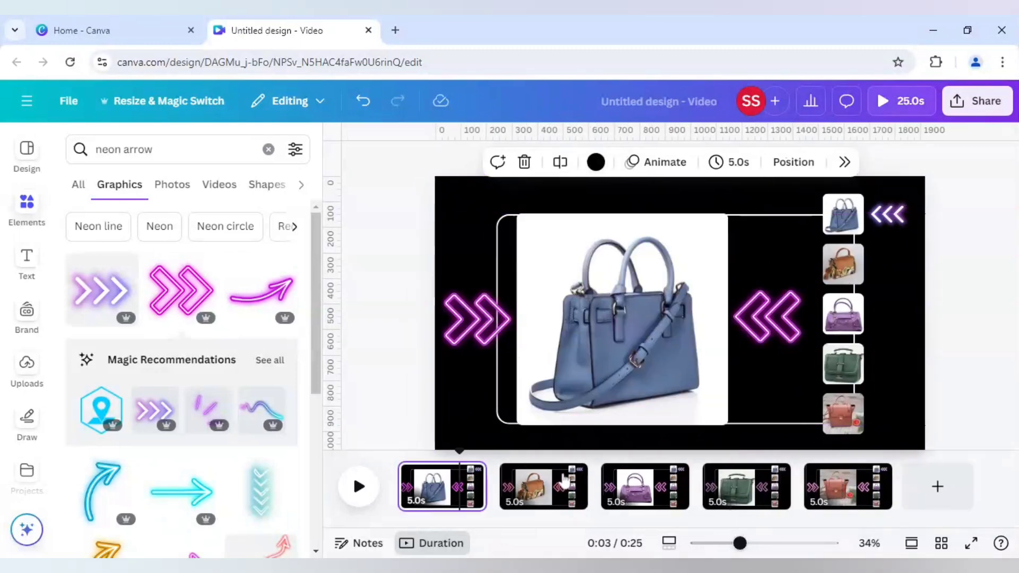
{"action": "left_click", "coordinate": [564, 481]}
{"action": "left_click", "coordinate": [894, 223]}
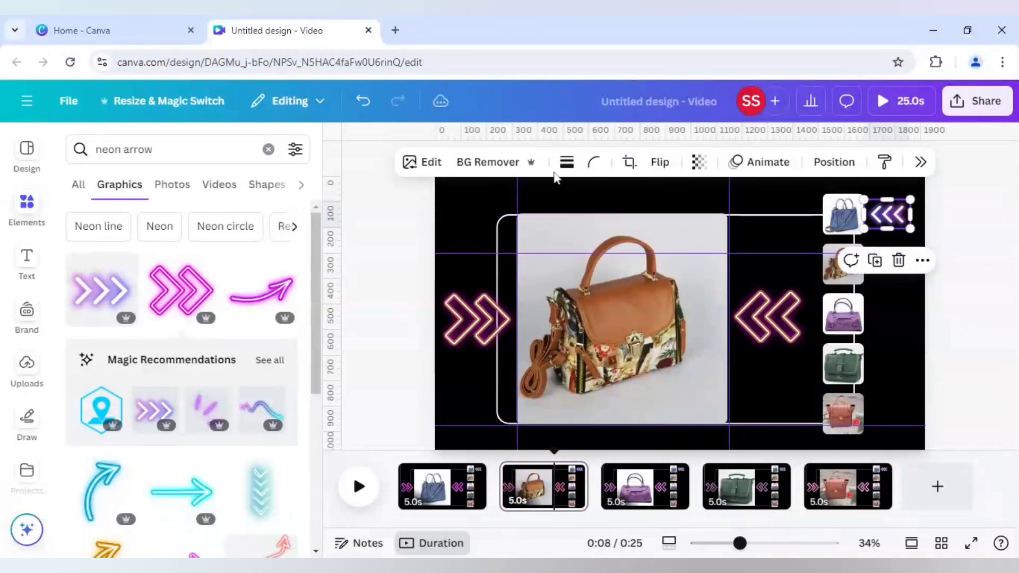
{"action": "left_click", "coordinate": [363, 100]}
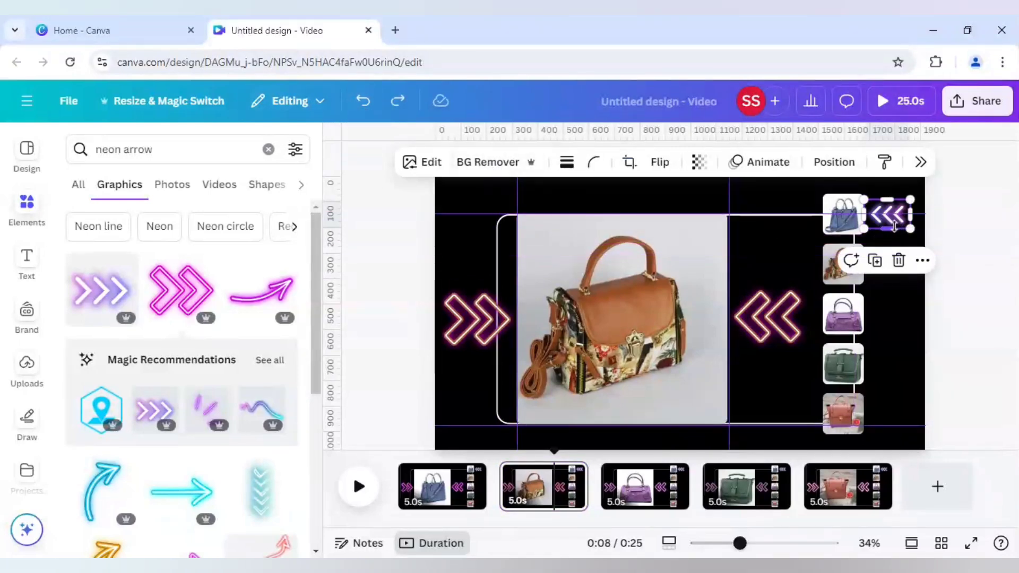
{"action": "left_click_drag", "start_coordinate": [903, 245], "coordinate": [902, 272]}
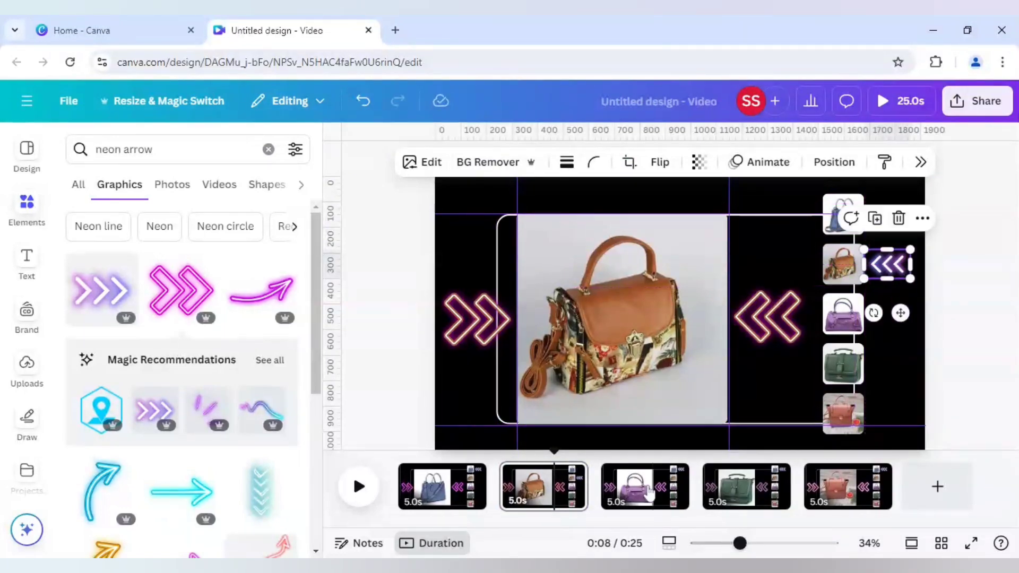
Step: Move the small triple neon arrow beside the purple bag thumbnail on page 3 and beside the green bag thumbnail on page 4
{"action": "left_click", "coordinate": [845, 320]}
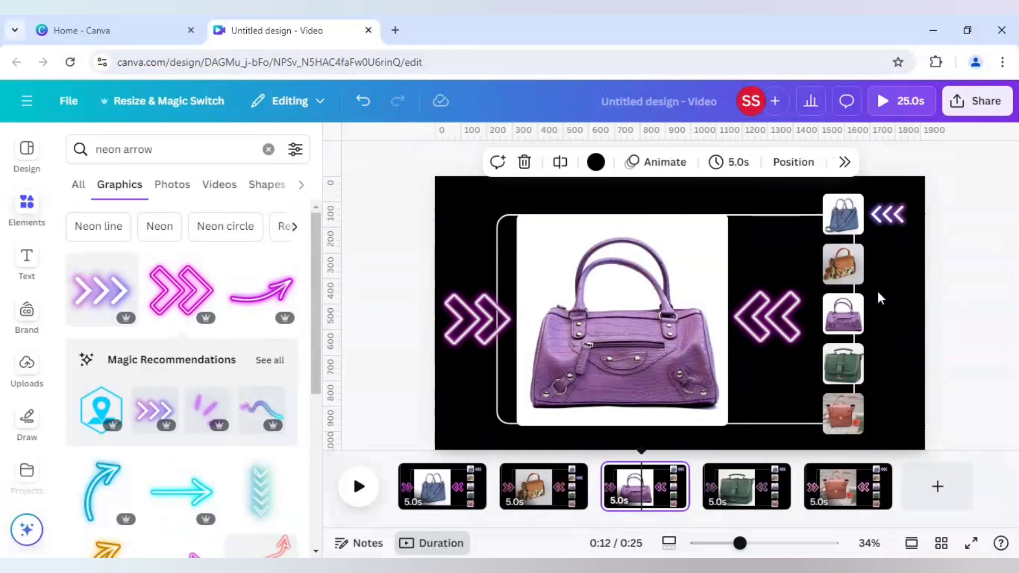
{"action": "left_click", "coordinate": [890, 222]}
{"action": "left_click_drag", "start_coordinate": [890, 222], "coordinate": [890, 317]}
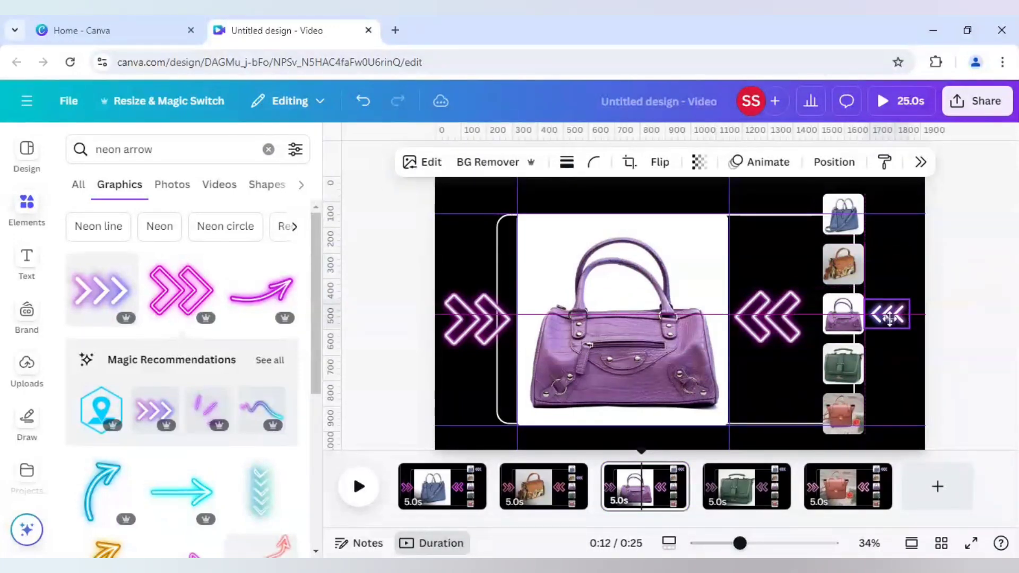
{"action": "left_click", "coordinate": [730, 500]}
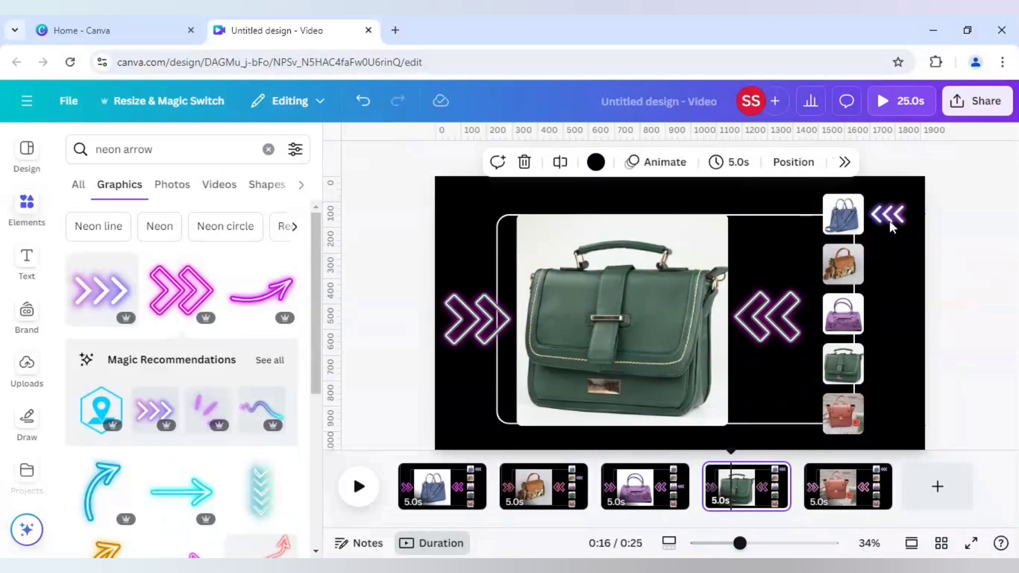
{"action": "left_click", "coordinate": [890, 221]}
{"action": "left_click_drag", "start_coordinate": [890, 221], "coordinate": [889, 385]}
Step: On page 5, move the small triple neon arrow down beside the reddish-brown bag thumbnail
{"action": "left_click", "coordinate": [836, 492]}
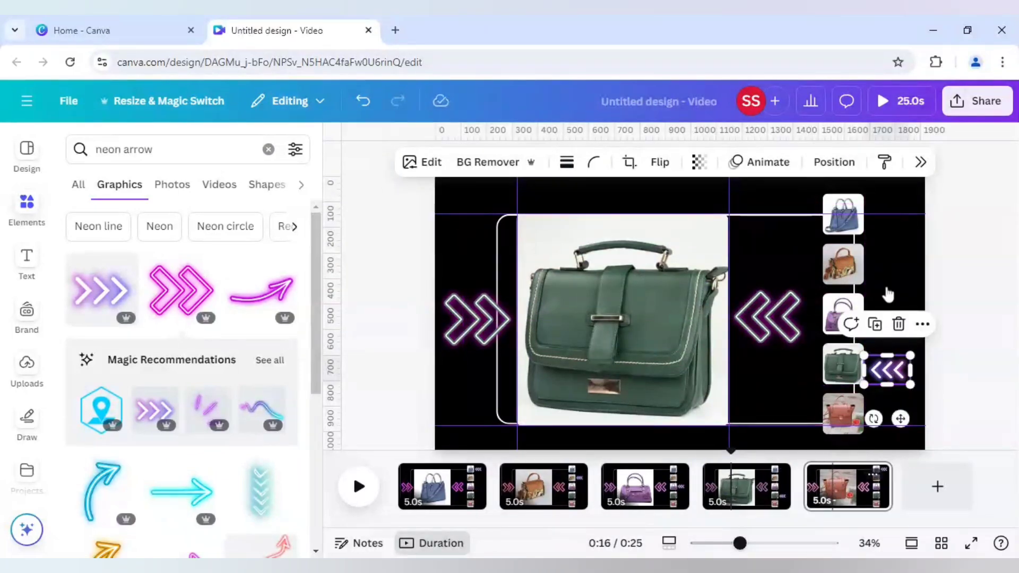
{"action": "left_click", "coordinate": [891, 222]}
{"action": "left_click_drag", "start_coordinate": [891, 222], "coordinate": [893, 415]}
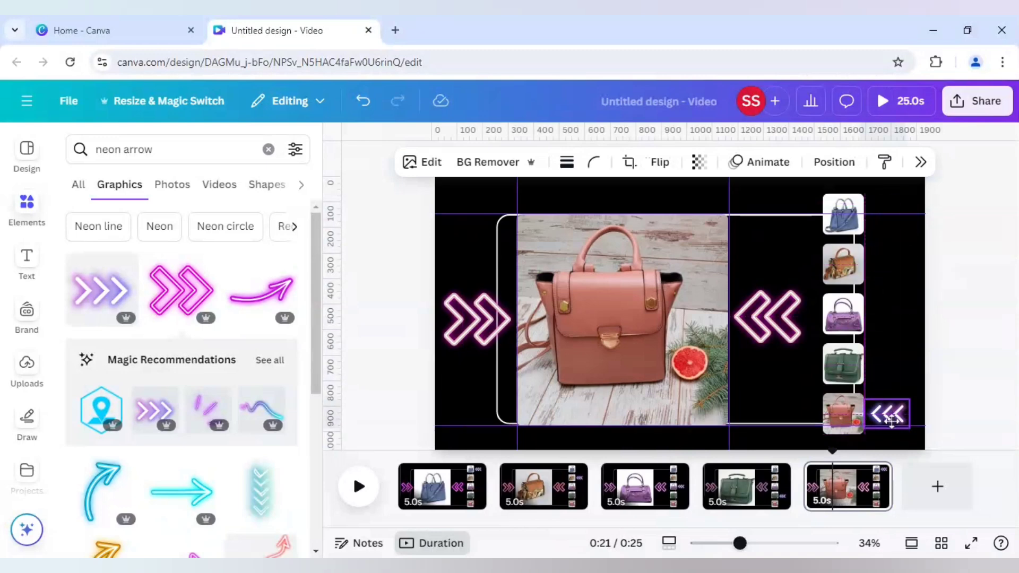
{"action": "left_click", "coordinate": [972, 412]}
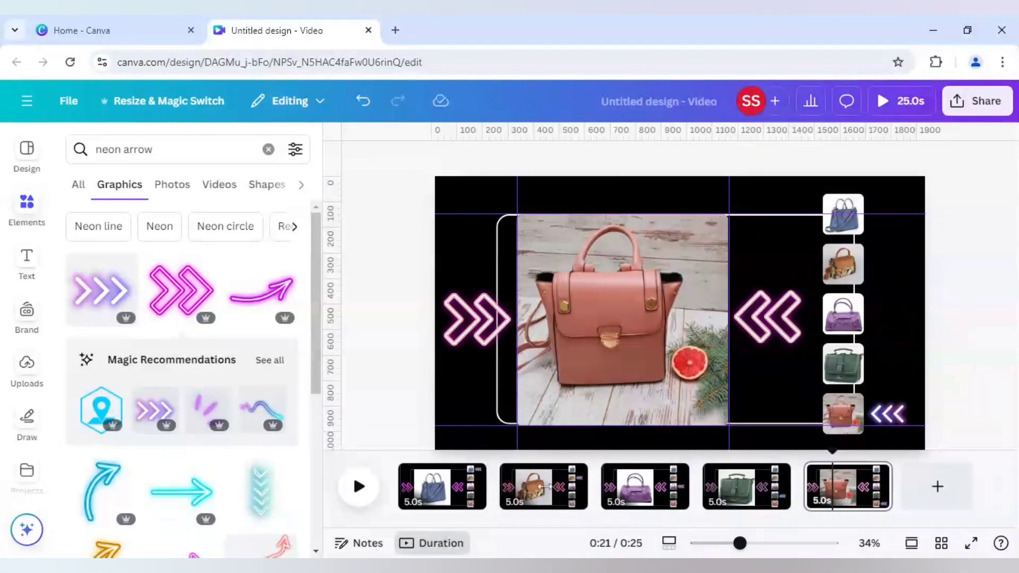
Step: Add Match & Move transitions between pages 1 and 2 and between pages 2 and 3
{"action": "mouse_move", "coordinate": [499, 499]}
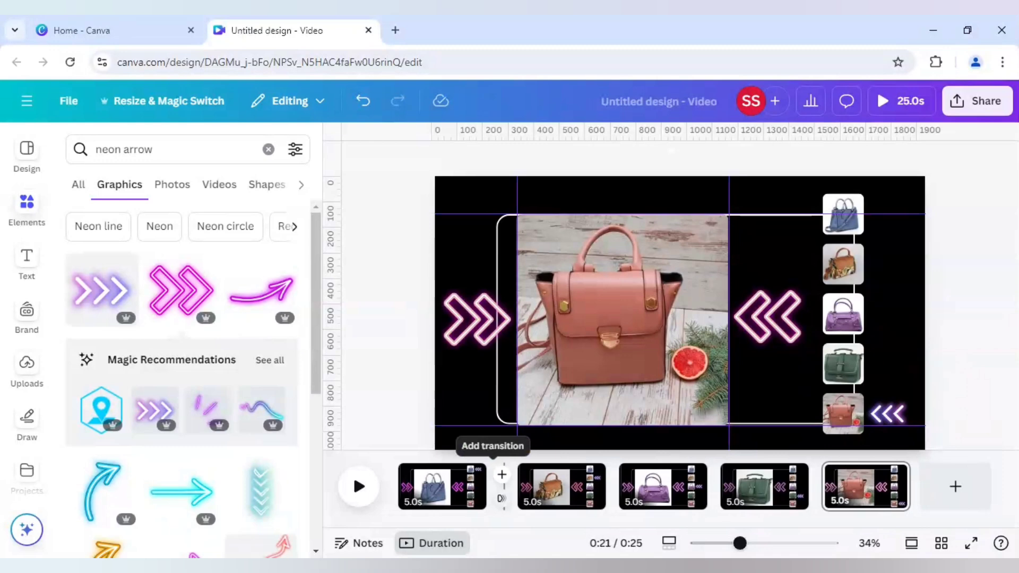
{"action": "left_click", "coordinate": [501, 501]}
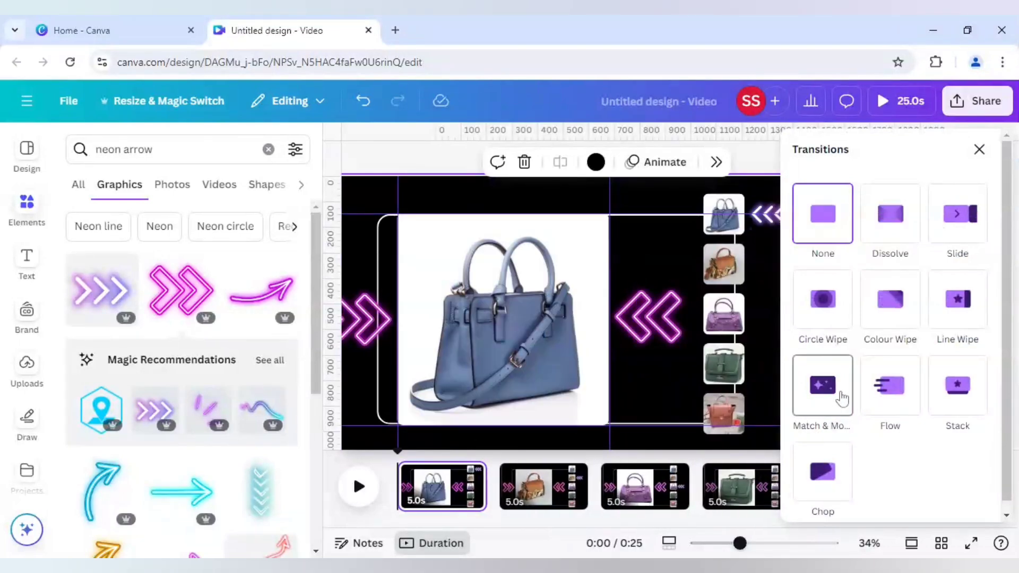
{"action": "left_click", "coordinate": [842, 398]}
{"action": "mouse_move", "coordinate": [592, 501]}
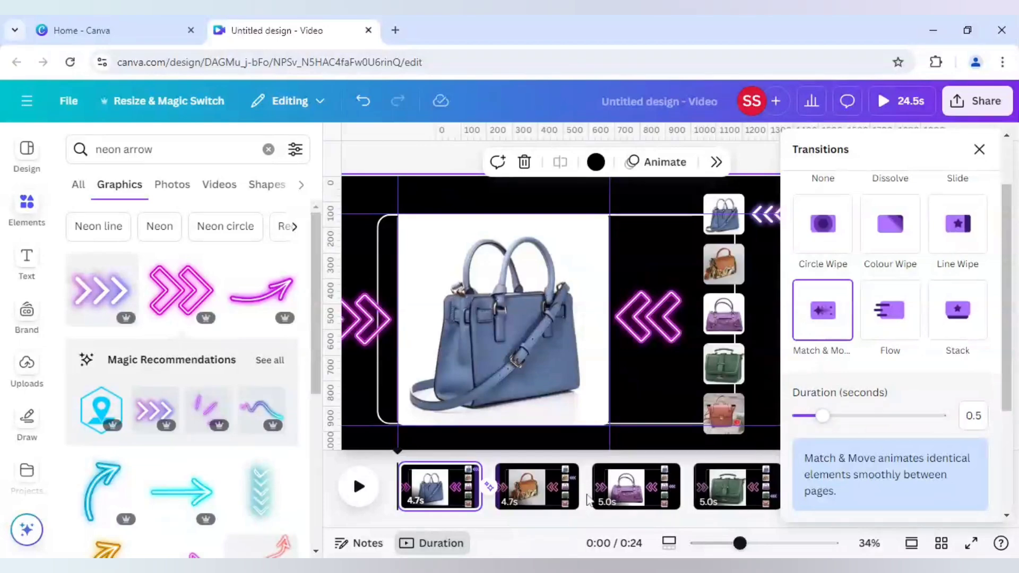
{"action": "left_click", "coordinate": [594, 474]}
{"action": "left_click", "coordinate": [823, 310]}
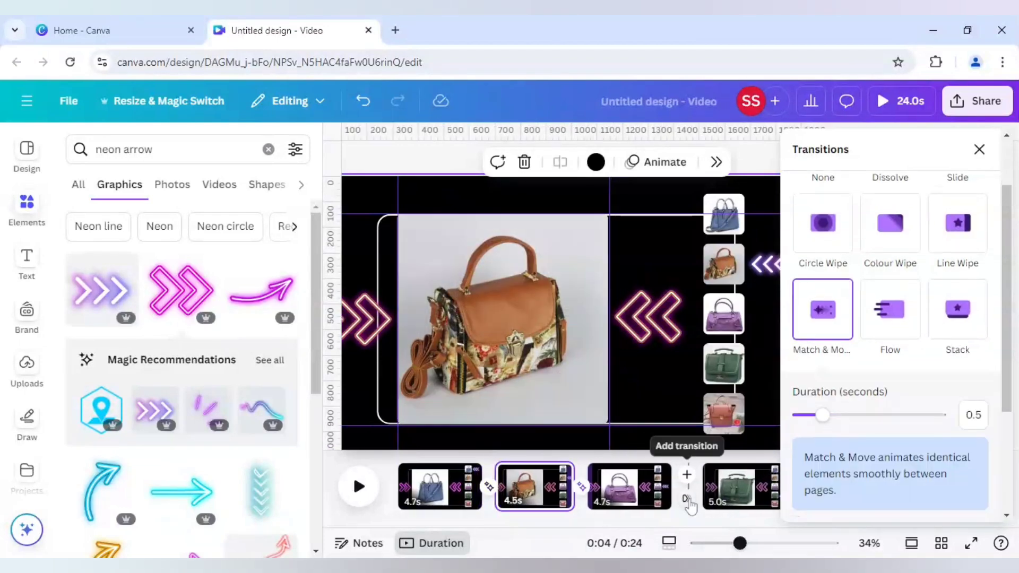
Step: Add Match & Move transitions between pages 3 and 4 and between pages 4 and 5
{"action": "left_click", "coordinate": [687, 499]}
{"action": "left_click", "coordinate": [819, 360]}
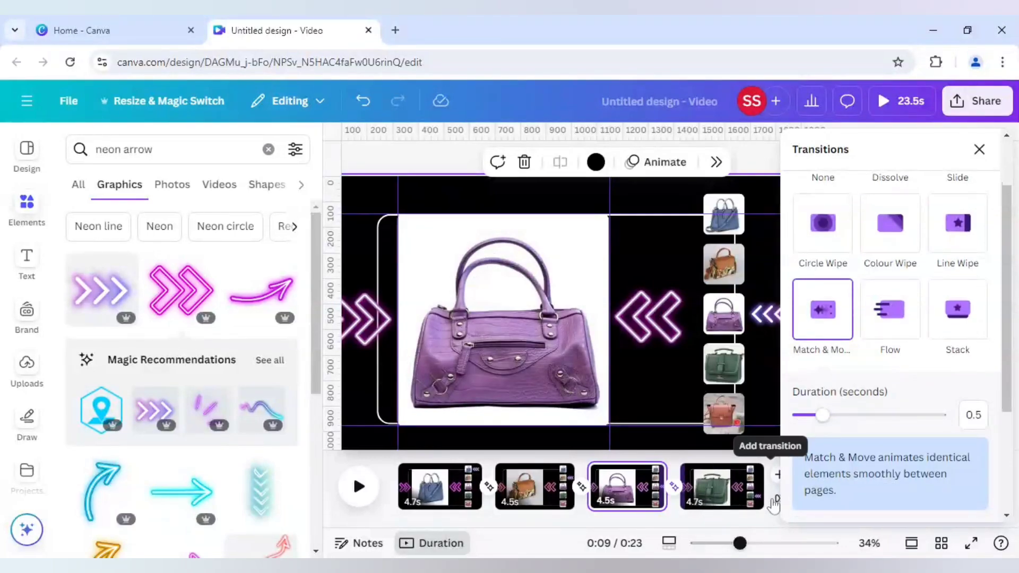
{"action": "left_click", "coordinate": [776, 501]}
{"action": "left_click", "coordinate": [829, 327]}
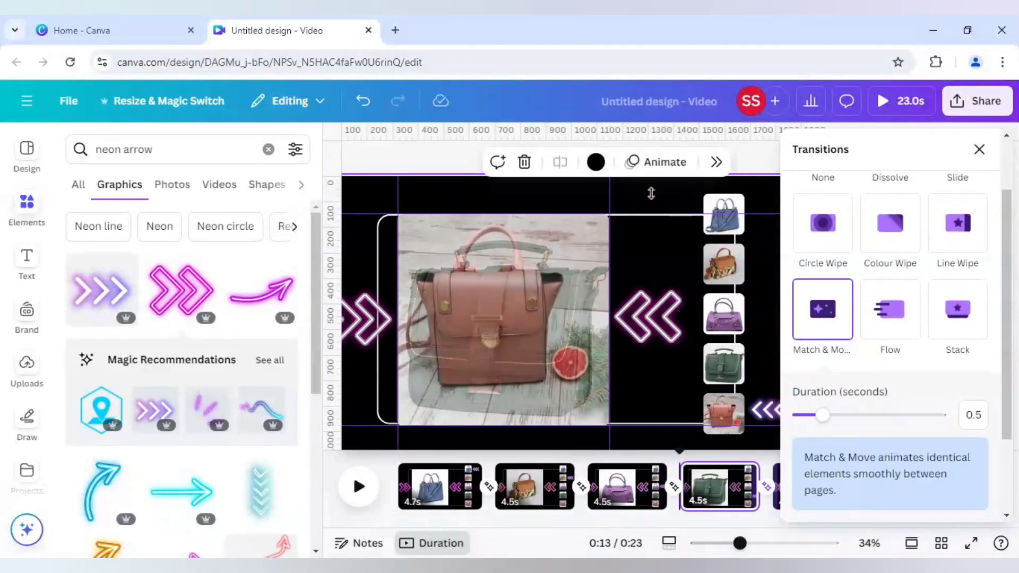
{"action": "left_click", "coordinate": [448, 154]}
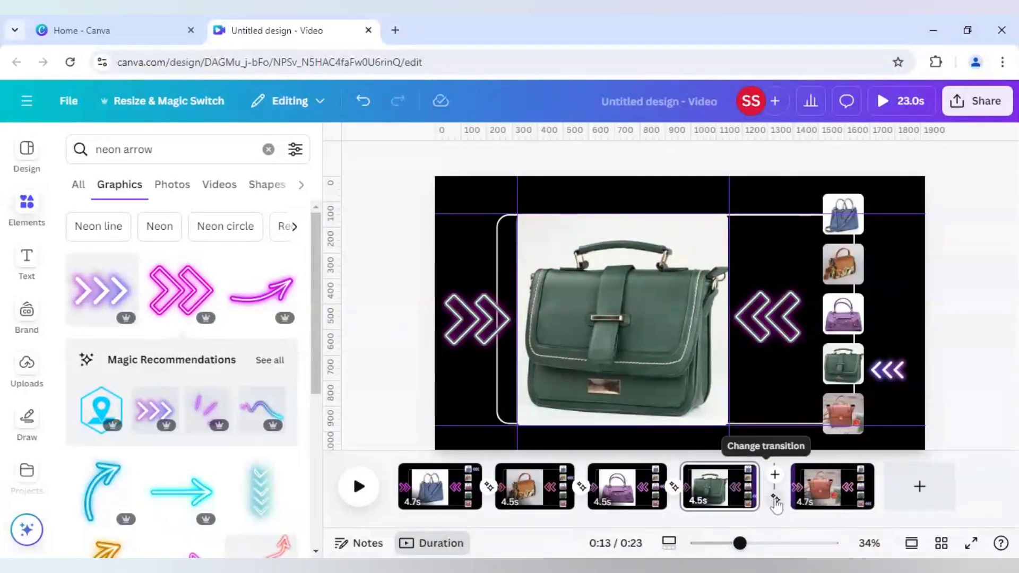
{"action": "left_click", "coordinate": [776, 501]}
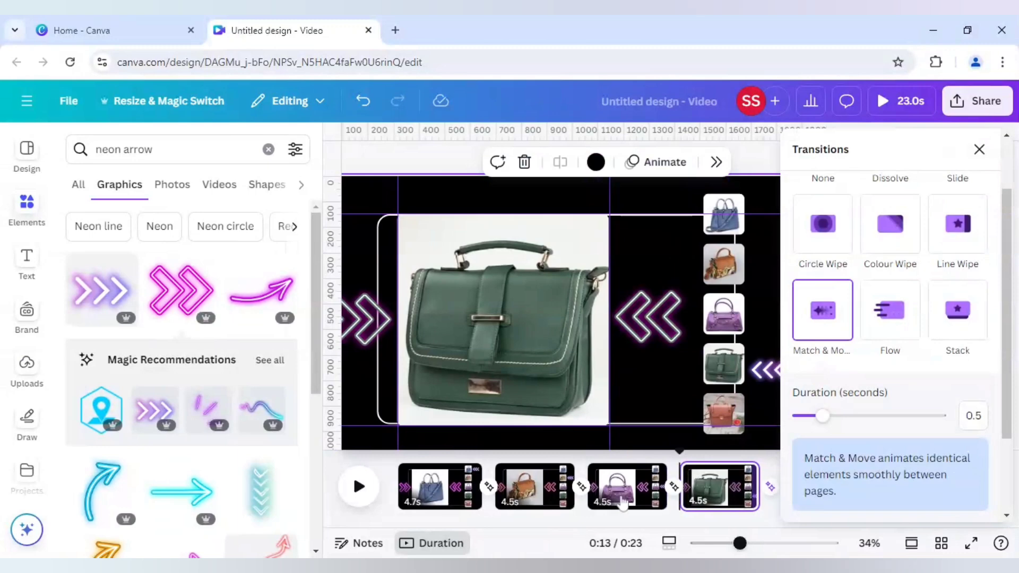
{"action": "left_click", "coordinate": [451, 168]}
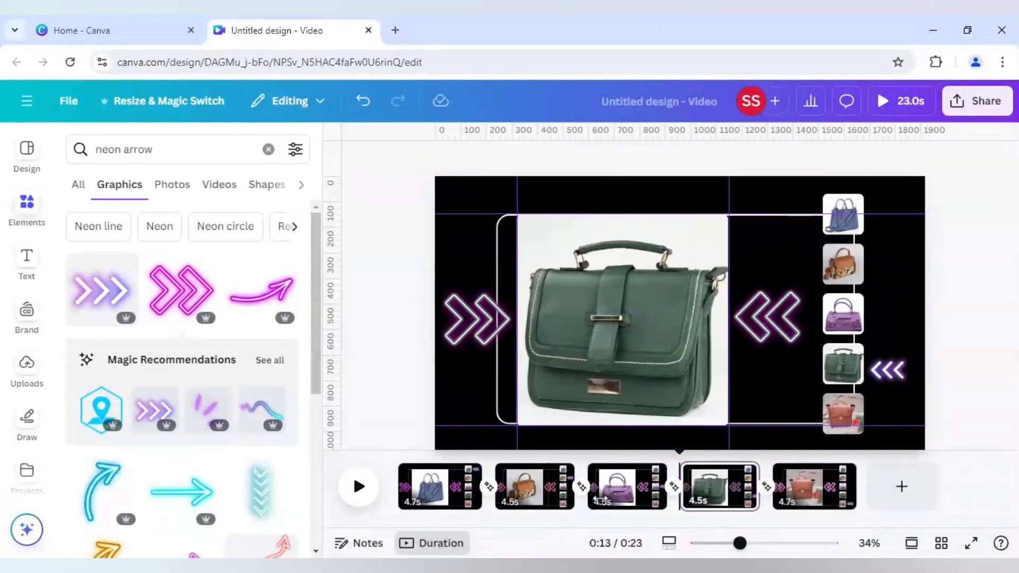
Step: Set page 1's timing to 2.0 seconds and apply it to all five pages
{"action": "left_click", "coordinate": [439, 486]}
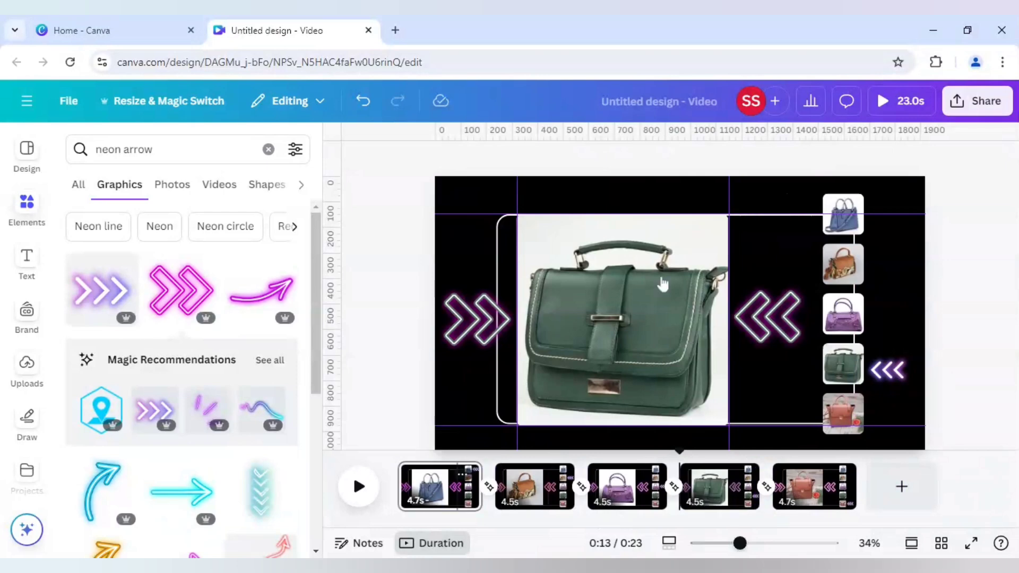
{"action": "left_click", "coordinate": [732, 162]}
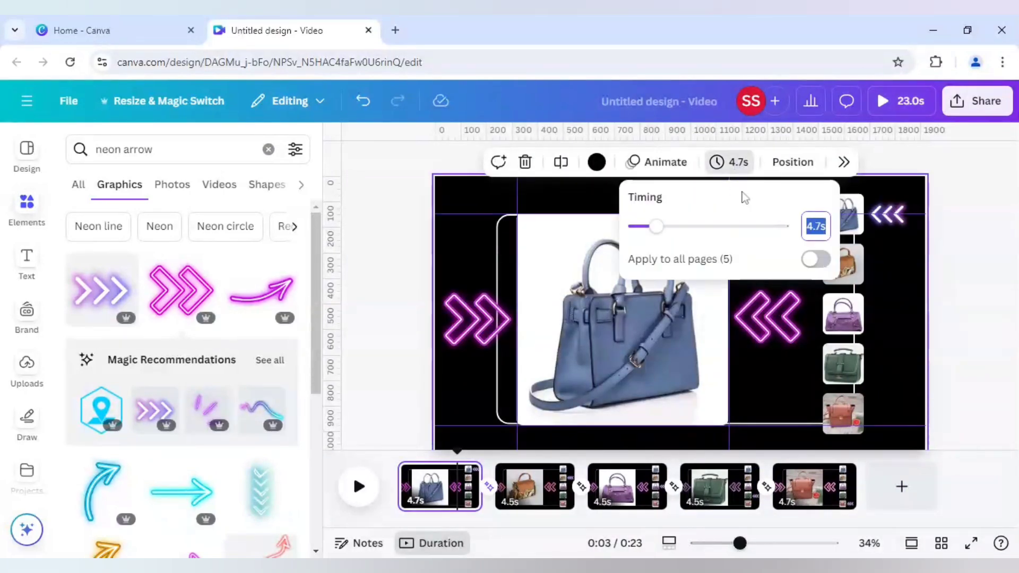
{"action": "left_click_drag", "start_coordinate": [658, 227], "coordinate": [642, 227]}
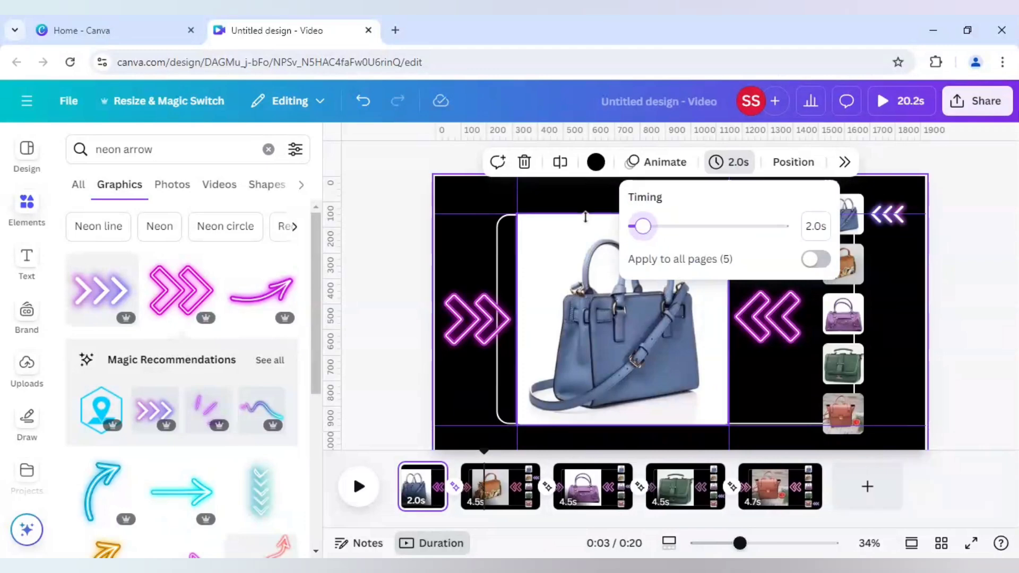
{"action": "left_click", "coordinate": [809, 260]}
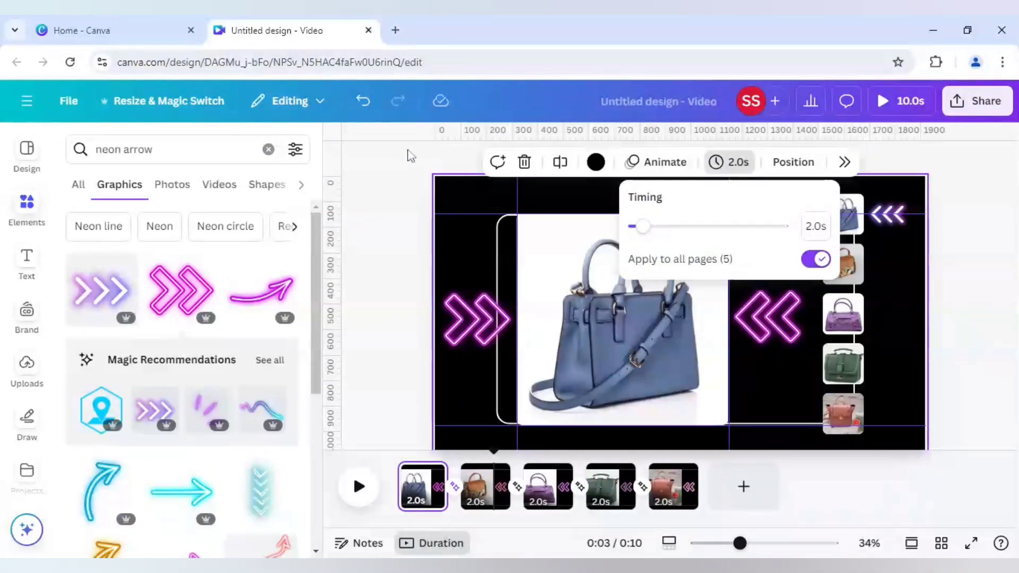
{"action": "left_click", "coordinate": [410, 156]}
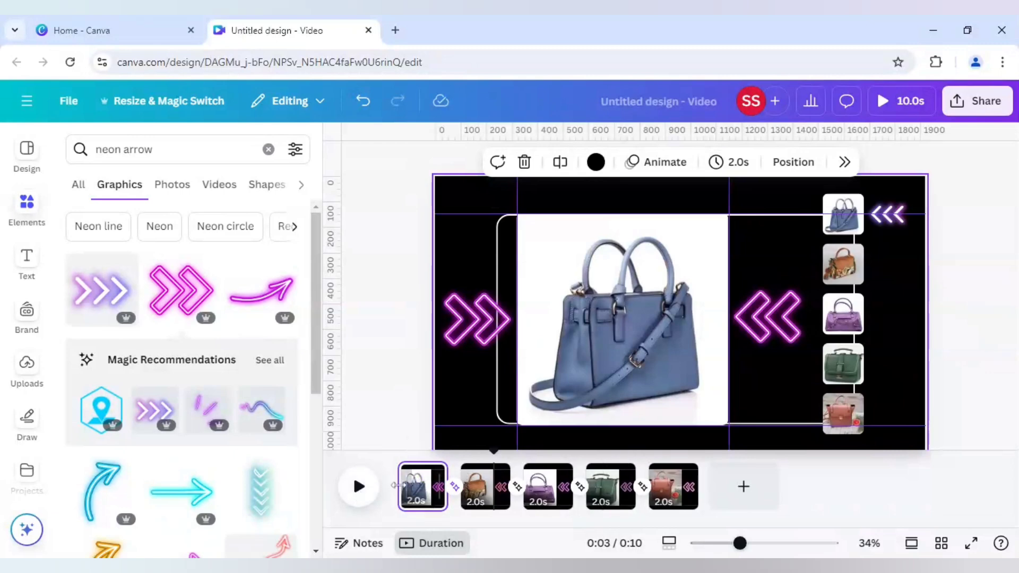
Step: Play the video from the very start of page 1 to preview the transitions
{"action": "left_click", "coordinate": [414, 481]}
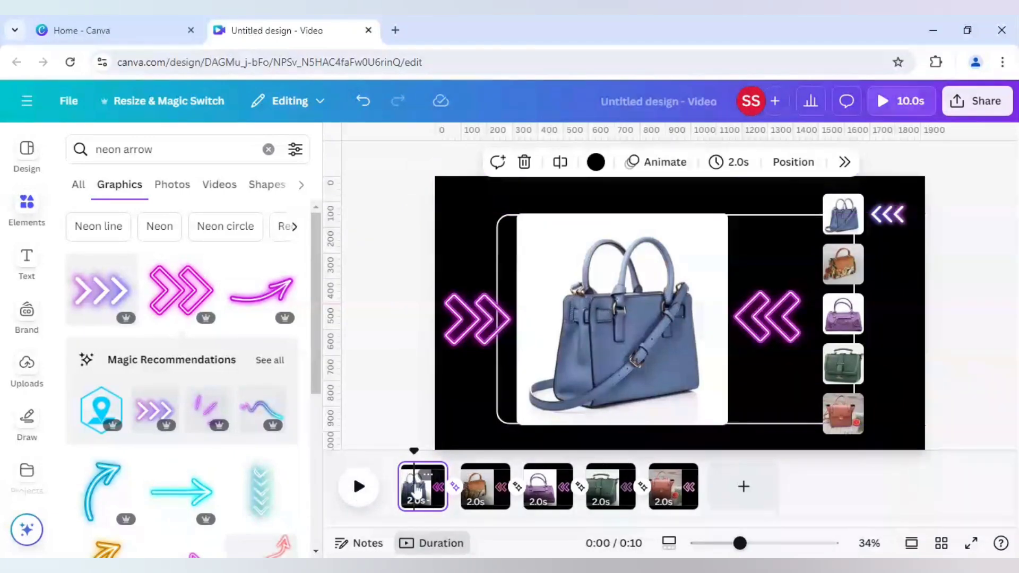
{"action": "left_click_drag", "start_coordinate": [414, 453], "coordinate": [384, 455]}
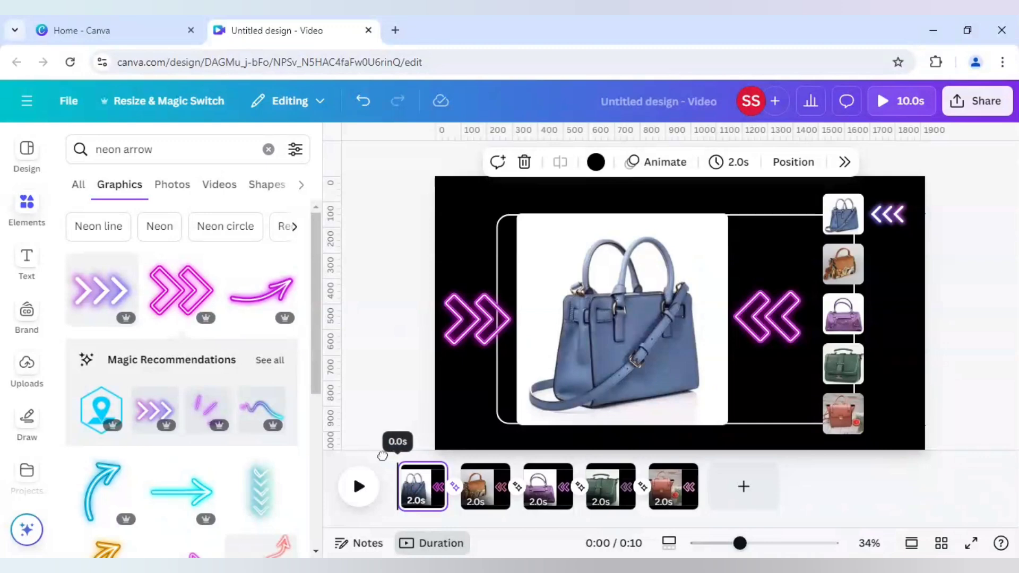
{"action": "left_click", "coordinate": [359, 487]}
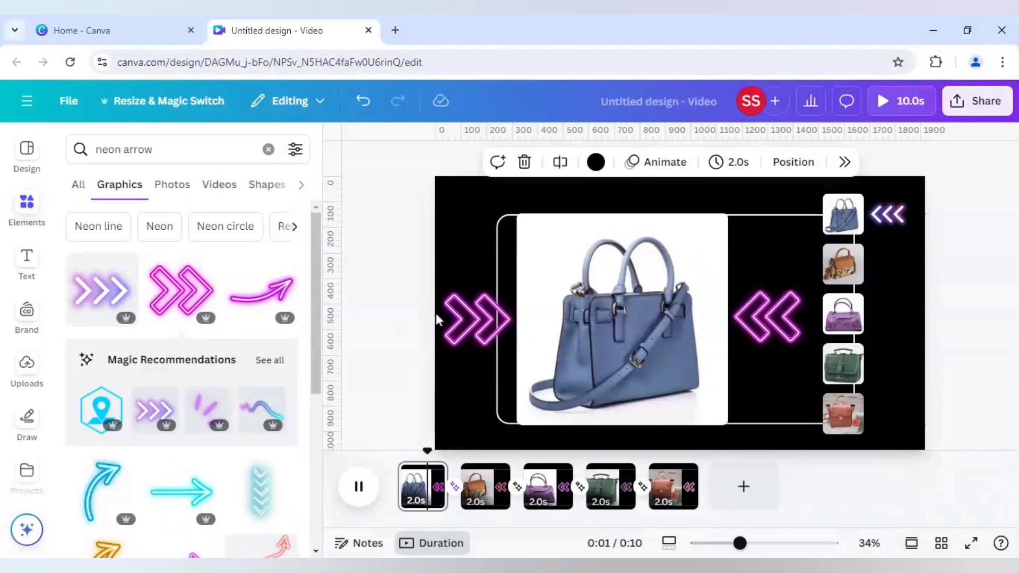